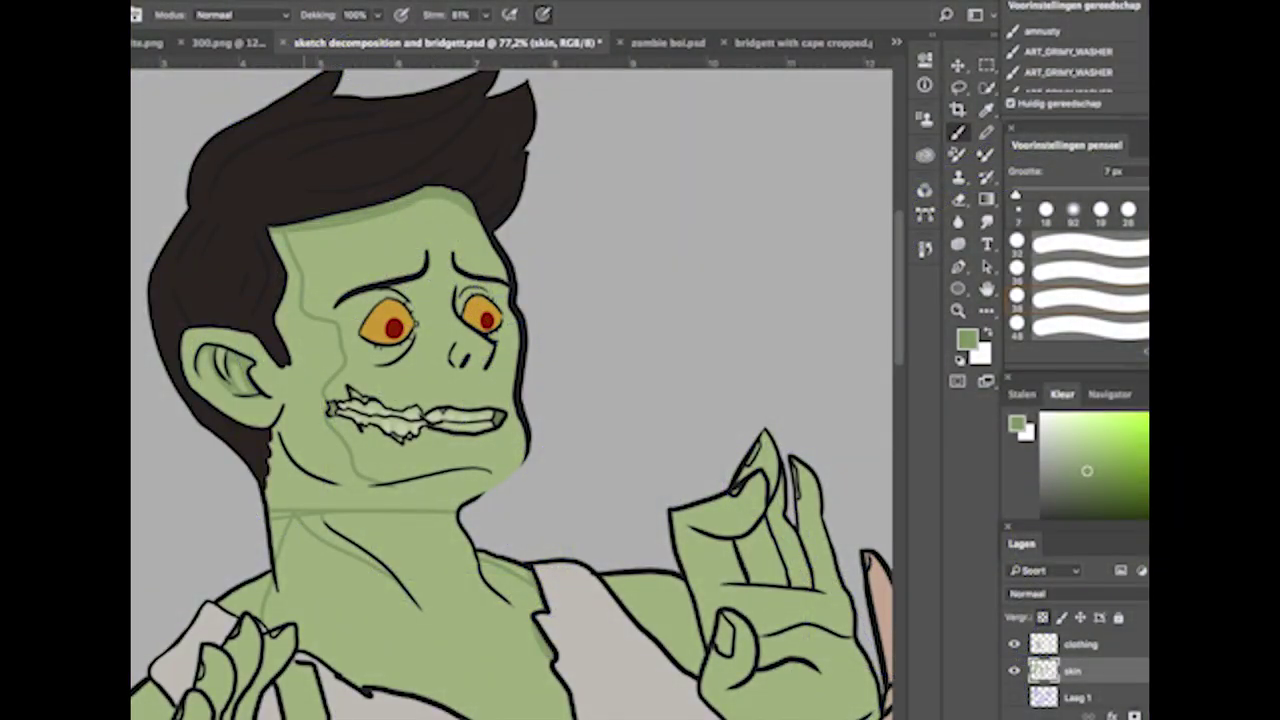
Paint darker green shadow over the zombie's left face, cheek, jaw and ear.
{"action": "scroll", "coordinate": [512, 390], "scroll_direction": "down", "scroll_amount": 1}
{"action": "mouse_move", "coordinate": [247, 195]}
{"action": "left_mouse_down"}
{"action": "mouse_move", "coordinate": [476, 458]}
{"action": "mouse_move", "coordinate": [245, 472]}
{"action": "mouse_move", "coordinate": [337, 466]}
{"action": "mouse_move", "coordinate": [300, 380]}
{"action": "mouse_move", "coordinate": [260, 200]}
{"action": "left_mouse_up"}
{"action": "key", "text": "ctrl+z"}
{"action": "left_click_drag", "start_coordinate": [285, 258], "coordinate": [255, 465]}
{"action": "mouse_move", "coordinate": [255, 380]}
{"action": "left_mouse_down"}
{"action": "mouse_move", "coordinate": [215, 290]}
{"action": "mouse_move", "coordinate": [160, 315]}
{"action": "left_mouse_up"}
Blend the face shadows smooth with the Mixer Brush, carrying soft shading down the neck.
{"action": "key", "text": "shift+b"}
{"action": "mouse_move", "coordinate": [275, 210]}
{"action": "left_mouse_down"}
{"action": "mouse_move", "coordinate": [300, 350]}
{"action": "mouse_move", "coordinate": [340, 440]}
{"action": "left_mouse_up"}
{"action": "left_click_drag", "start_coordinate": [185, 375], "coordinate": [175, 300]}
{"action": "mouse_move", "coordinate": [230, 380]}
{"action": "left_mouse_down"}
{"action": "mouse_move", "coordinate": [245, 490]}
{"action": "mouse_move", "coordinate": [340, 525]}
{"action": "mouse_move", "coordinate": [400, 605]}
{"action": "left_mouse_up"}
{"action": "left_click_drag", "start_coordinate": [310, 500], "coordinate": [355, 540]}
Return to the Brush and pick a slightly darker green swatch.
{"action": "key", "text": "shift+b"}
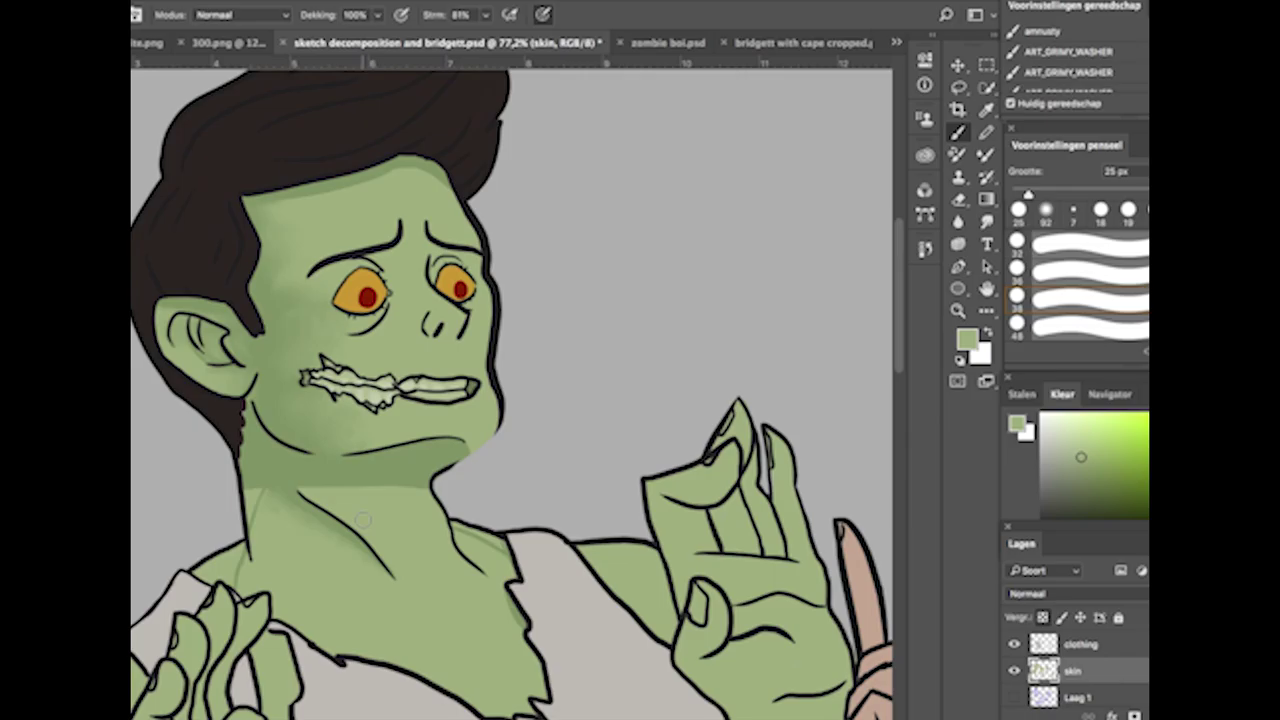
{"action": "left_click", "coordinate": [1021, 394]}
{"action": "left_click", "coordinate": [1020, 421]}
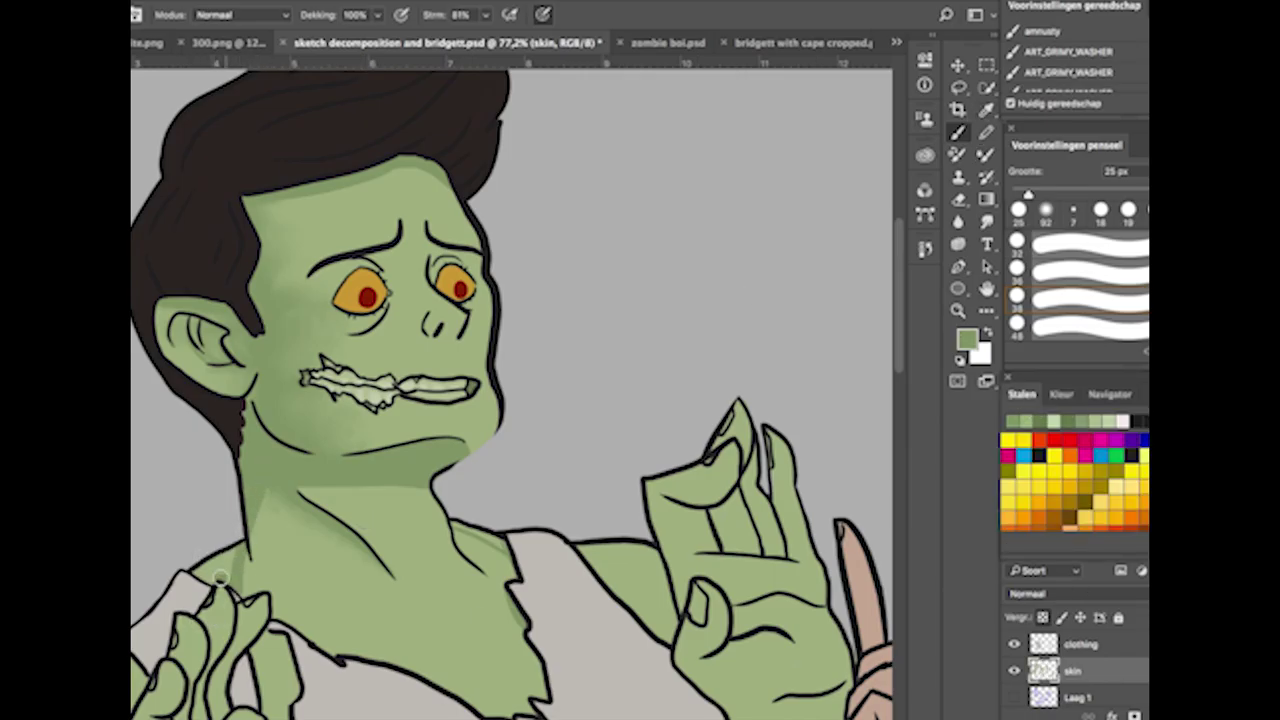
Shade the zombie's arm edge and inner arm toward the elbow, then blend it.
{"action": "left_click_drag", "start_coordinate": [205, 565], "coordinate": [370, 312]}
{"action": "mouse_move", "coordinate": [313, 512]}
{"action": "left_mouse_down"}
{"action": "mouse_move", "coordinate": [300, 330]}
{"action": "mouse_move", "coordinate": [313, 275]}
{"action": "left_mouse_up"}
{"action": "left_click_drag", "start_coordinate": [315, 350], "coordinate": [395, 555]}
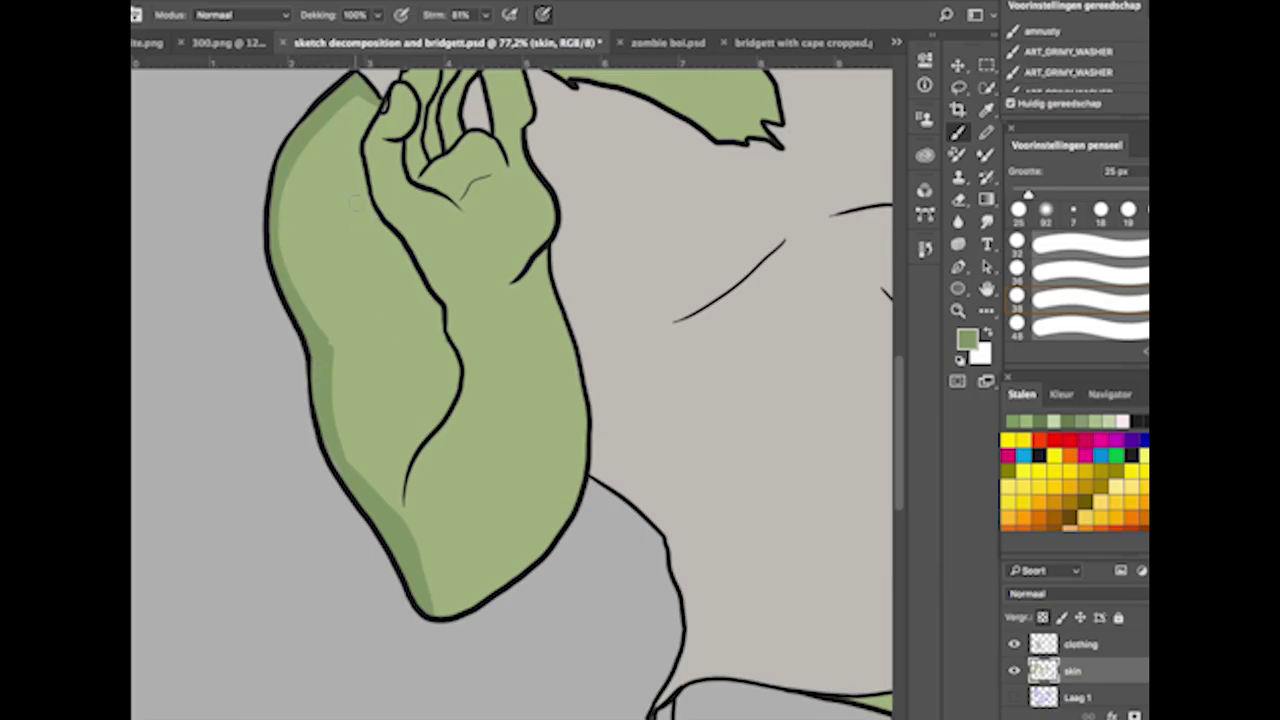
{"action": "left_click_drag", "start_coordinate": [355, 203], "coordinate": [410, 500]}
{"action": "mouse_move", "coordinate": [350, 180]}
{"action": "left_mouse_down"}
{"action": "mouse_move", "coordinate": [425, 375]}
{"action": "mouse_move", "coordinate": [358, 195]}
{"action": "left_mouse_up"}
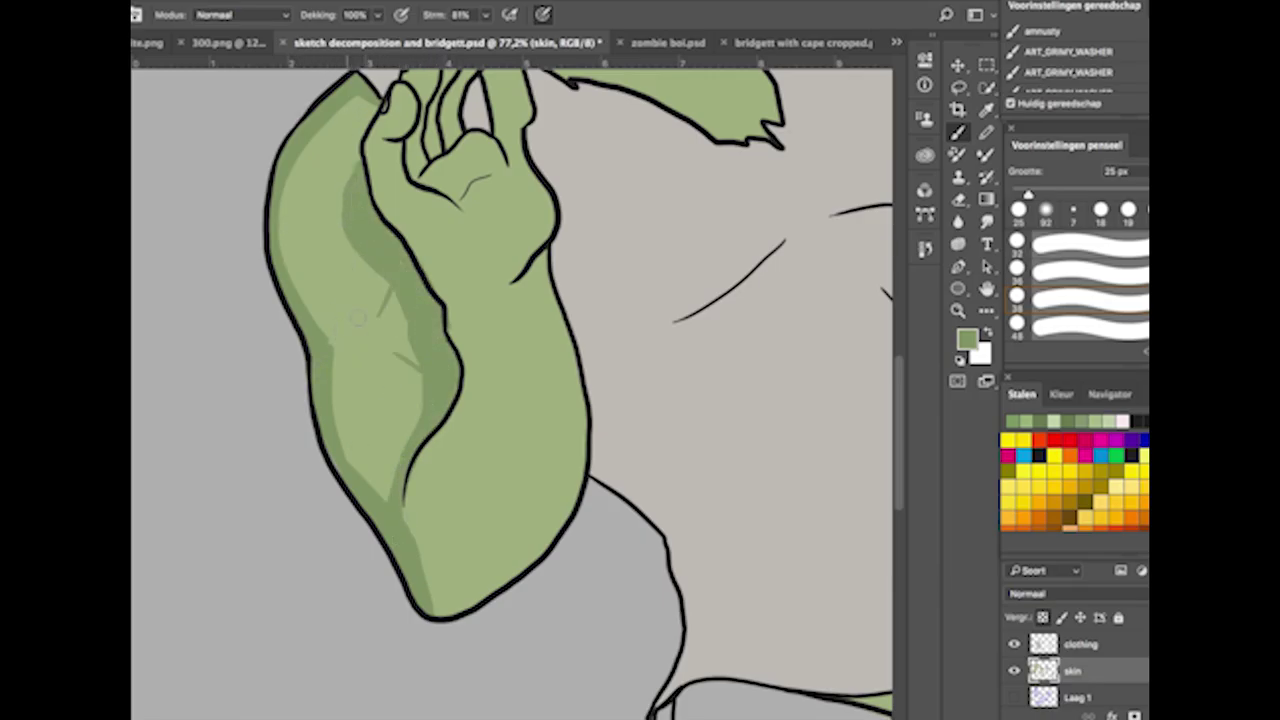
{"action": "left_click_drag", "start_coordinate": [385, 295], "coordinate": [376, 334]}
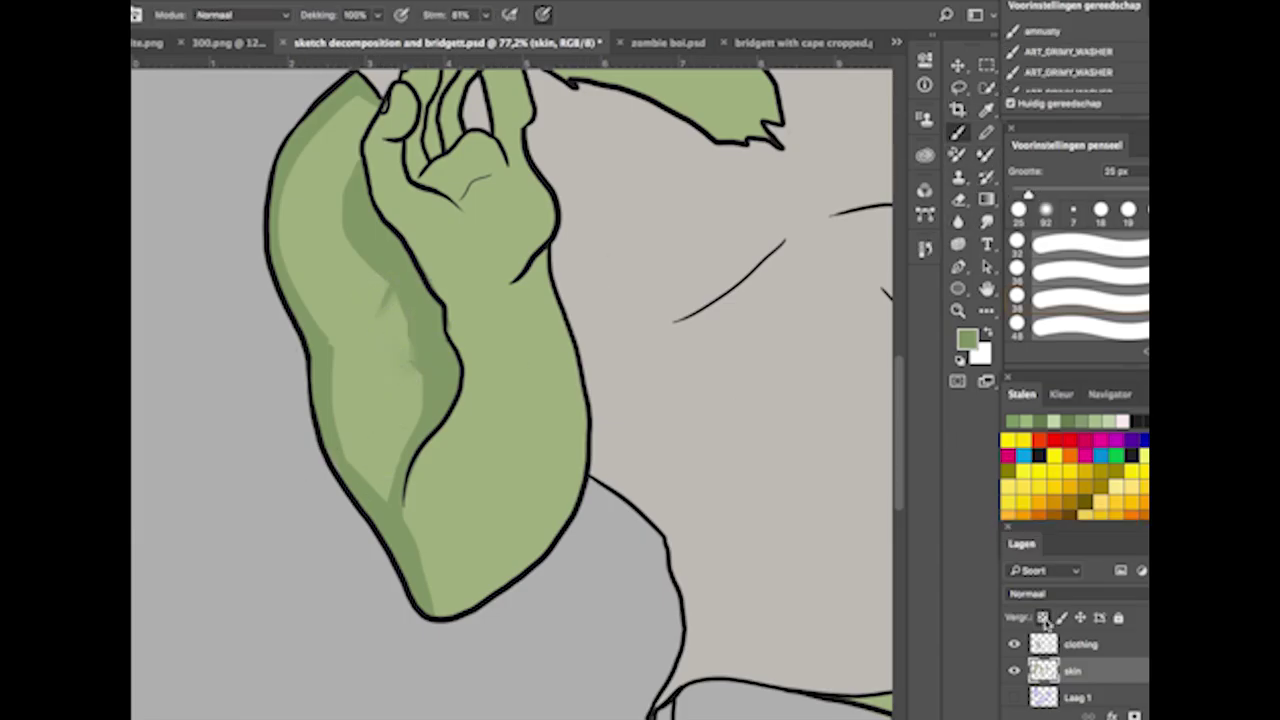
{"action": "key", "text": "shift+b"}
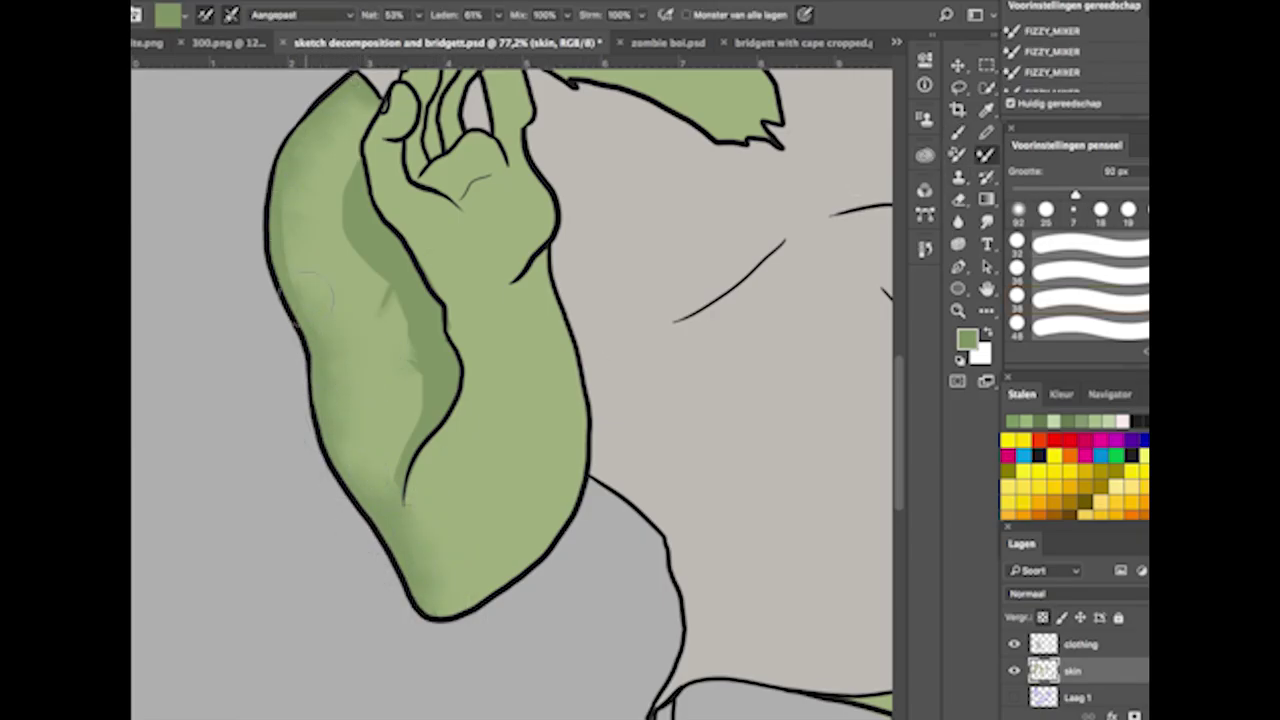
{"action": "key", "text": "shift+b"}
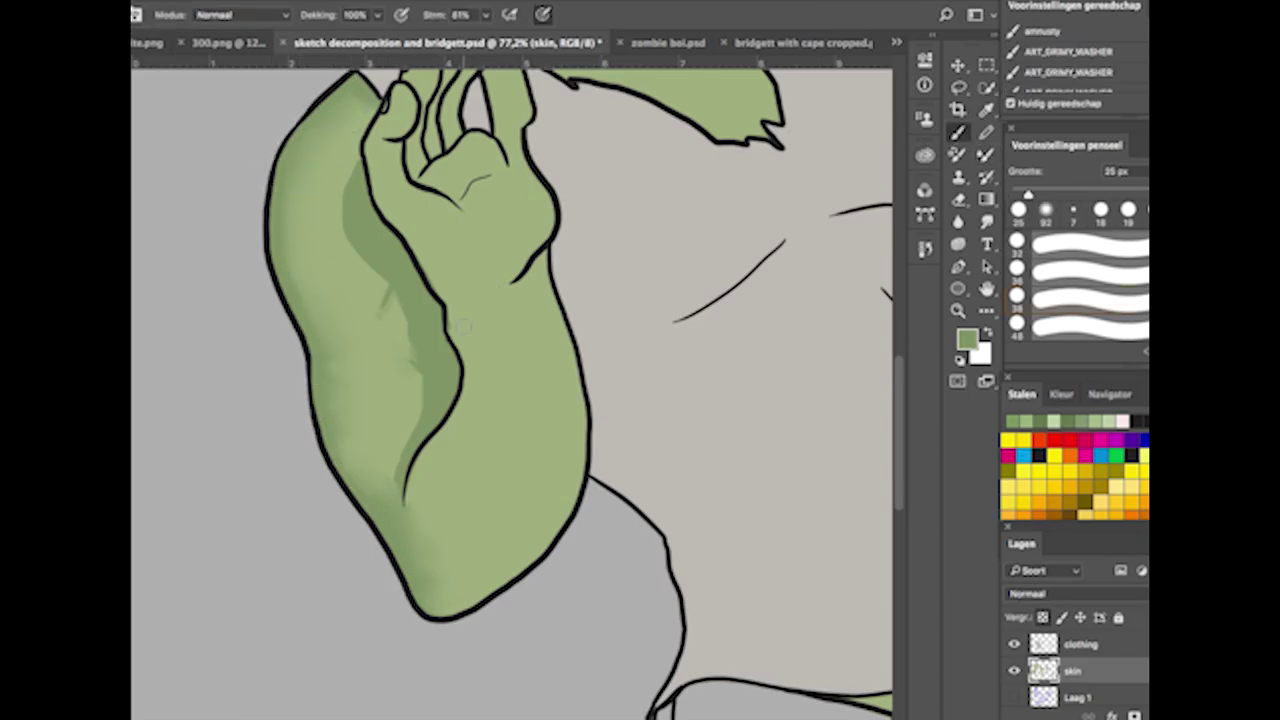
Add darker green shading to the inner forearm, hand and fingers, then blend it.
{"action": "scroll", "coordinate": [315, 383], "scroll_direction": "up", "scroll_amount": 3}
{"action": "mouse_move", "coordinate": [400, 225]}
{"action": "left_mouse_down"}
{"action": "mouse_move", "coordinate": [385, 350]}
{"action": "mouse_move", "coordinate": [420, 470]}
{"action": "left_mouse_up"}
{"action": "left_click_drag", "start_coordinate": [385, 355], "coordinate": [385, 220]}
{"action": "left_click_drag", "start_coordinate": [448, 278], "coordinate": [413, 298]}
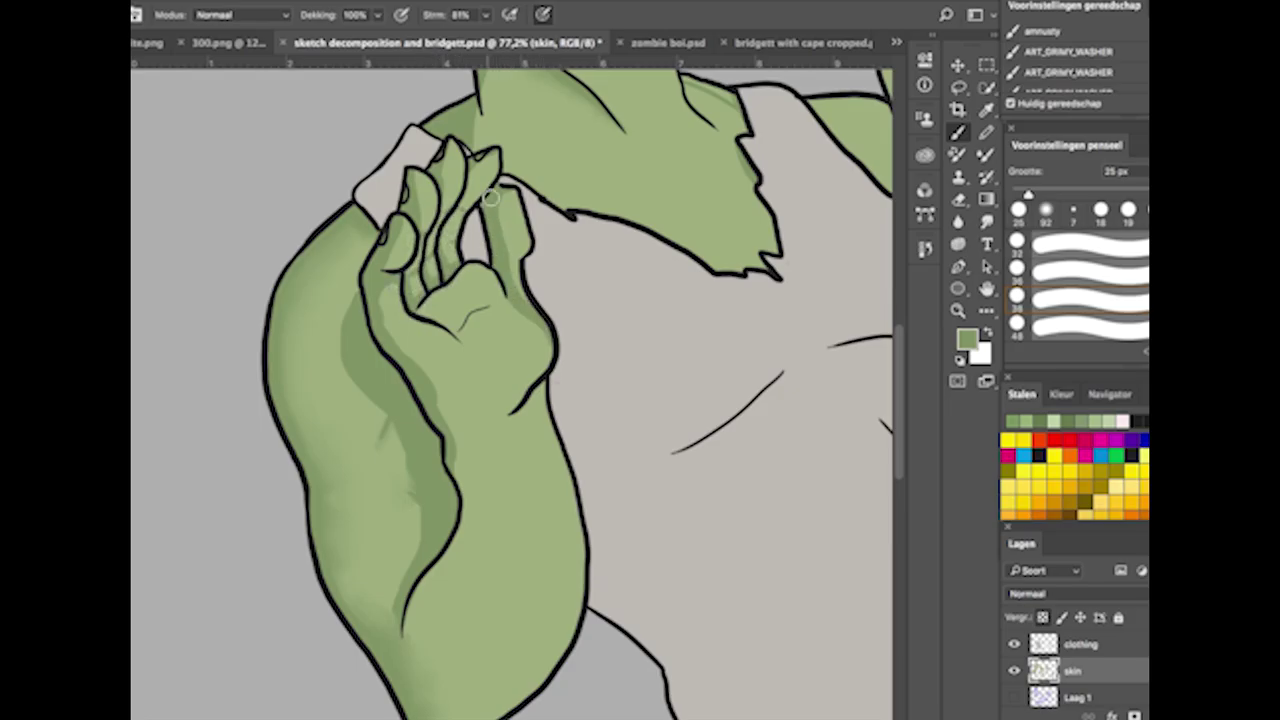
{"action": "key", "text": "shift+b"}
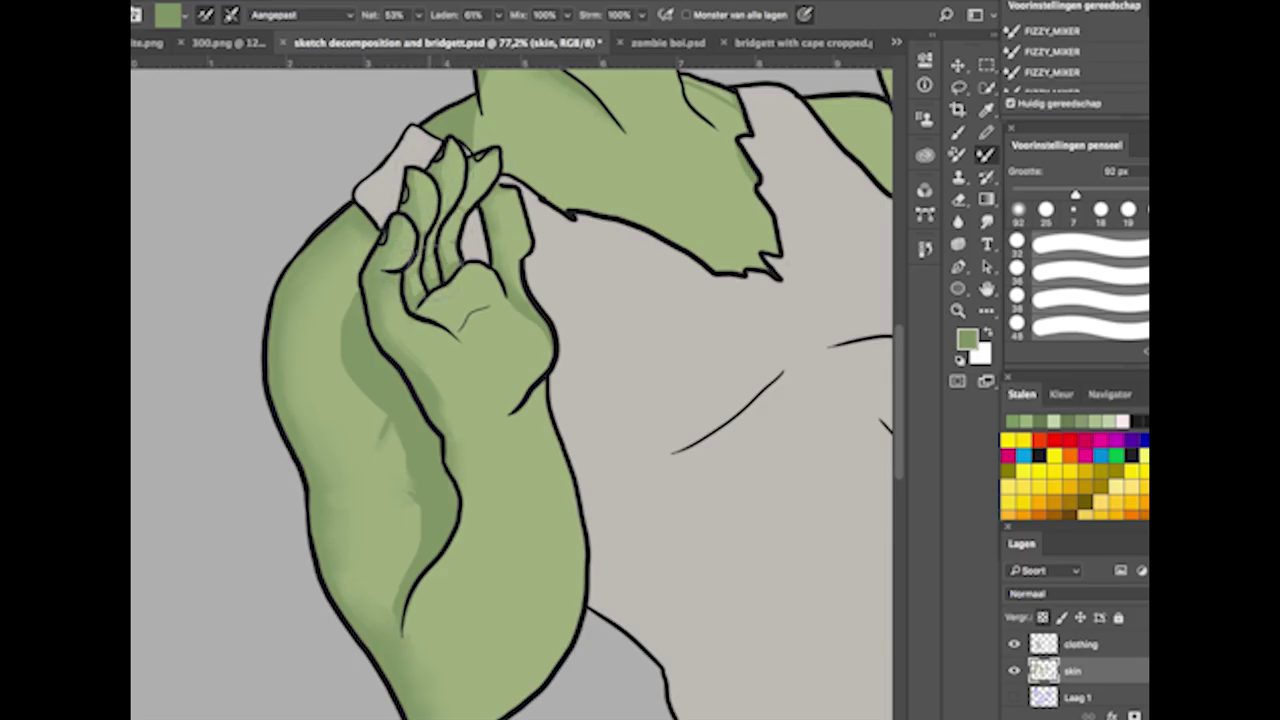
{"action": "key", "text": "shift+b"}
{"action": "key", "text": "shift+b"}
{"action": "key", "text": "shift+b"}
{"action": "key", "text": "shift+b"}
Paint a dark shading stroke on the forearm and blend it in with the Mixer Brush.
{"action": "left_click", "coordinate": [958, 131]}
{"action": "left_click_drag", "start_coordinate": [545, 386], "coordinate": [472, 428]}
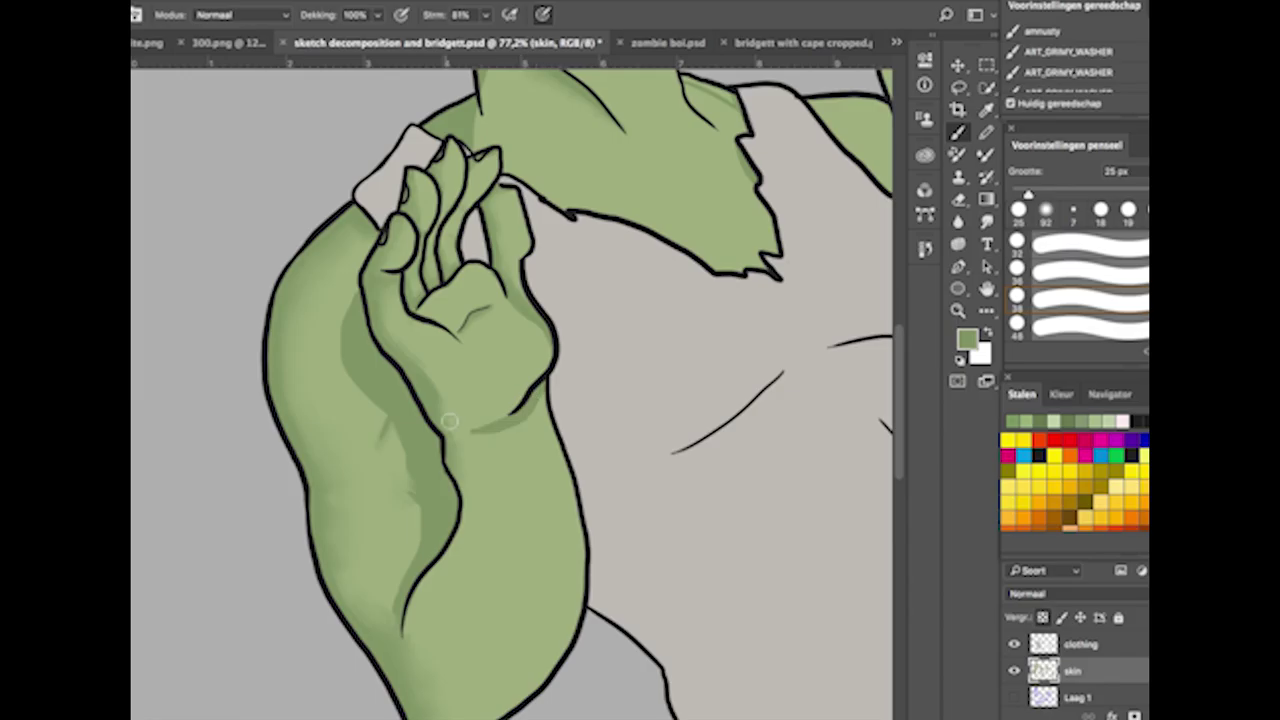
{"action": "key", "text": "shift+b"}
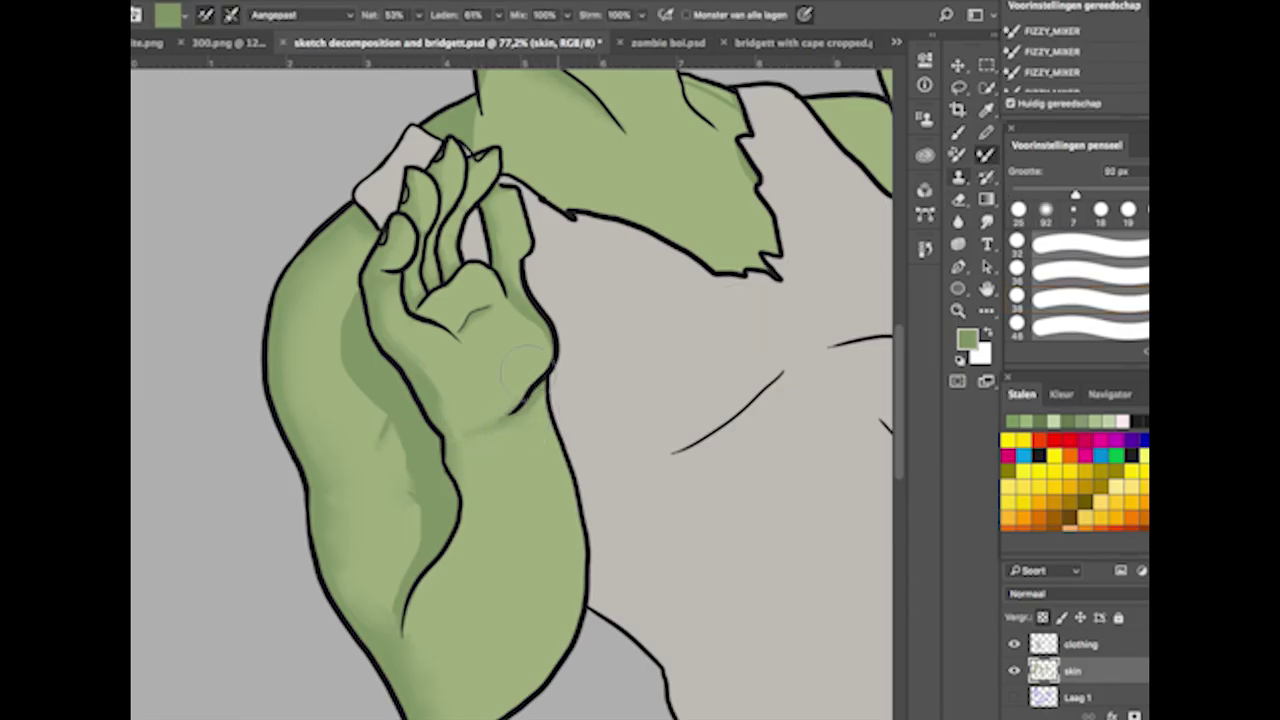
{"action": "key", "text": "shift+b"}
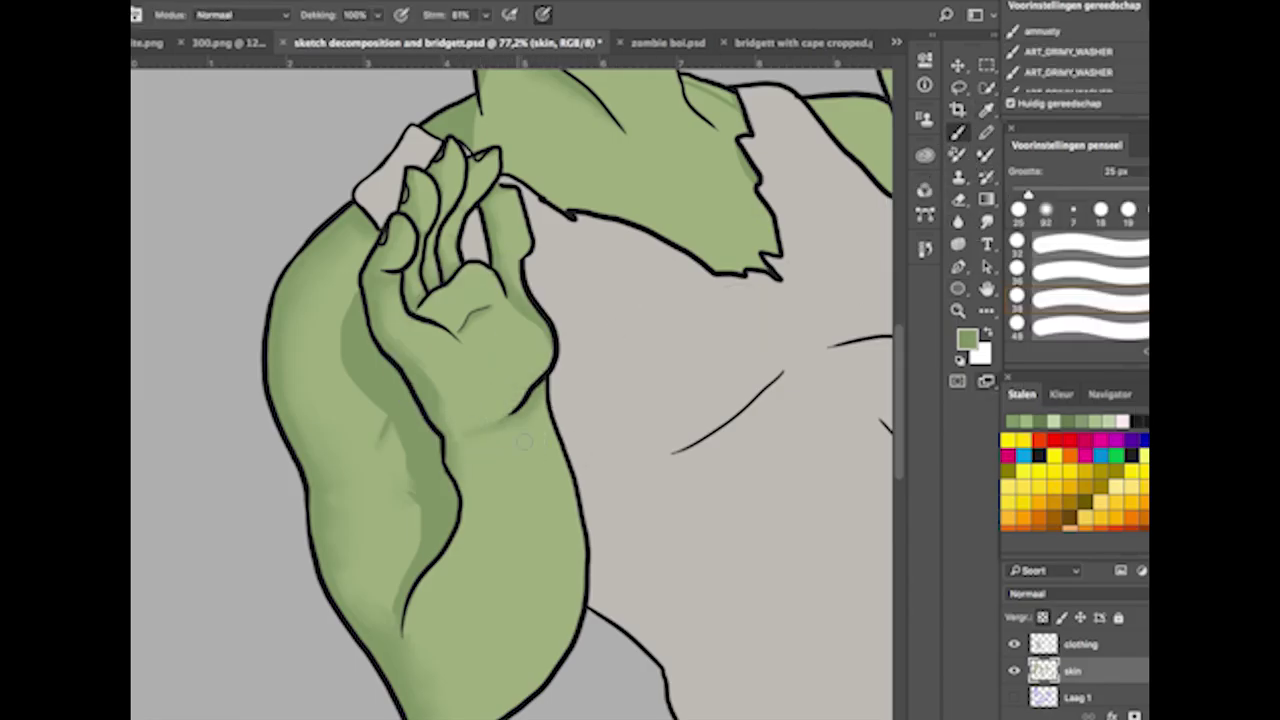
{"action": "key", "text": "shift+b"}
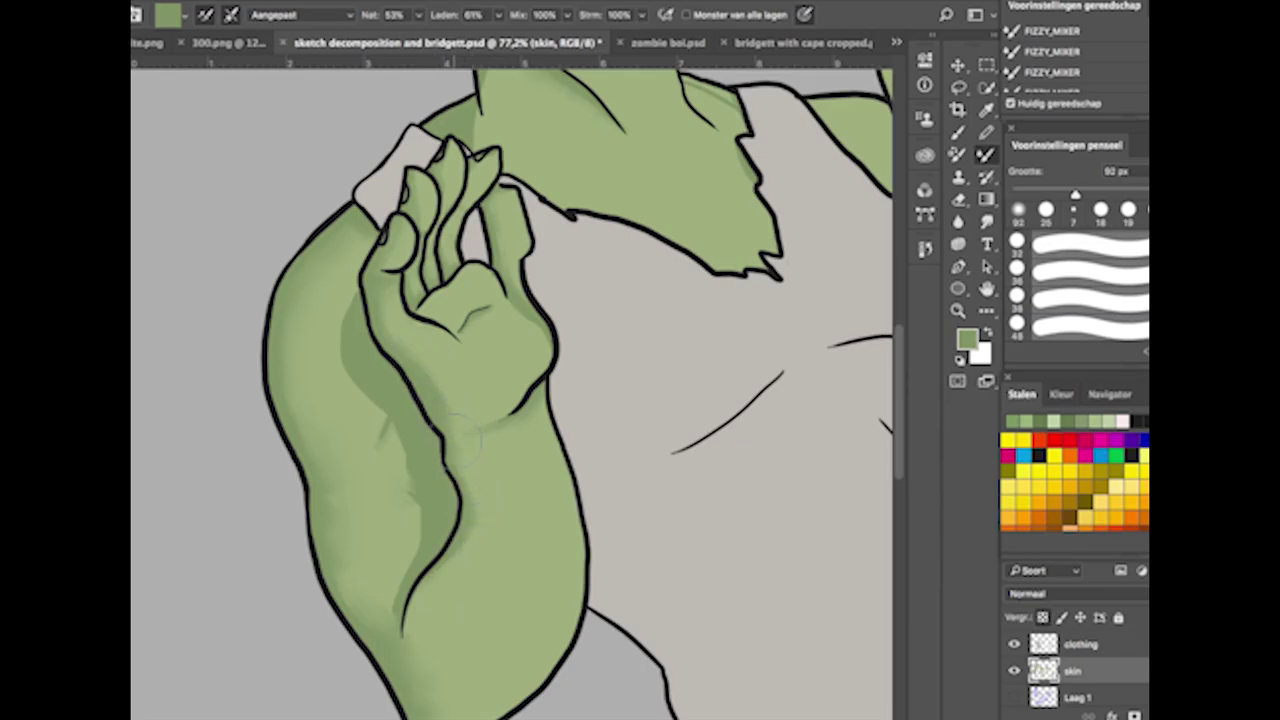
{"action": "scroll", "coordinate": [523, 540], "scroll_direction": "down", "scroll_amount": 3}
{"action": "scroll", "coordinate": [523, 540], "scroll_direction": "right", "scroll_amount": 5}
{"action": "scroll", "coordinate": [523, 540], "scroll_direction": "left", "scroll_amount": 5}
Shade the zombie's right shoulder and wrist crease with darker green, then blend it.
{"action": "scroll", "coordinate": [523, 540], "scroll_direction": "up", "scroll_amount": 2}
{"action": "key", "text": "shift+b"}
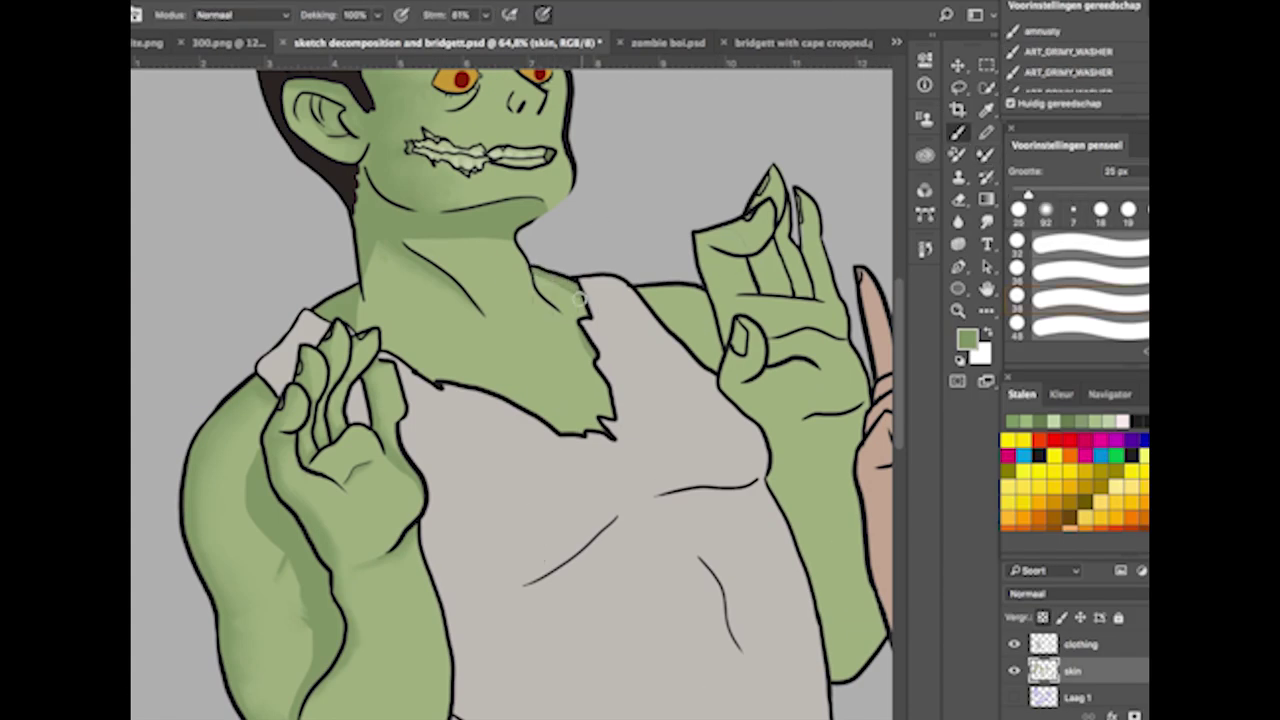
{"action": "left_click_drag", "start_coordinate": [686, 288], "coordinate": [716, 372]}
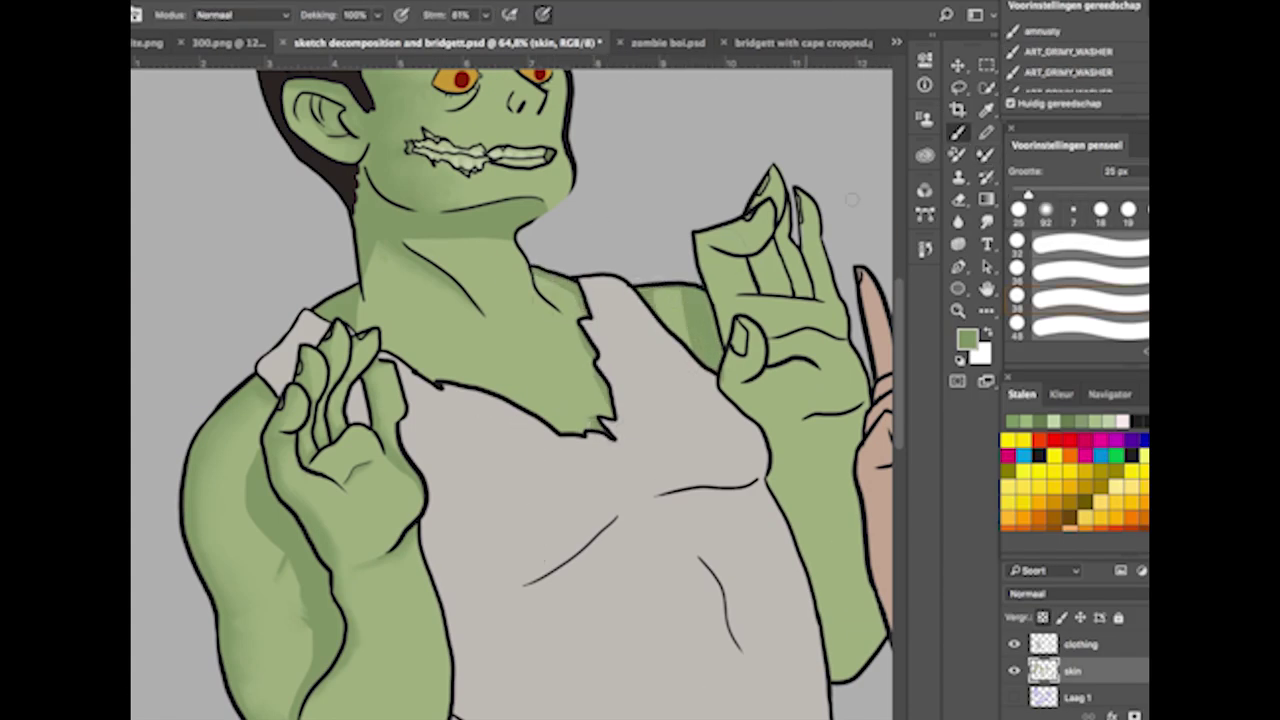
{"action": "scroll", "coordinate": [851, 199], "scroll_direction": "up", "scroll_amount": 1}
{"action": "scroll", "coordinate": [851, 199], "scroll_direction": "down", "scroll_amount": 2}
{"action": "scroll", "coordinate": [851, 199], "scroll_direction": "right", "scroll_amount": 2}
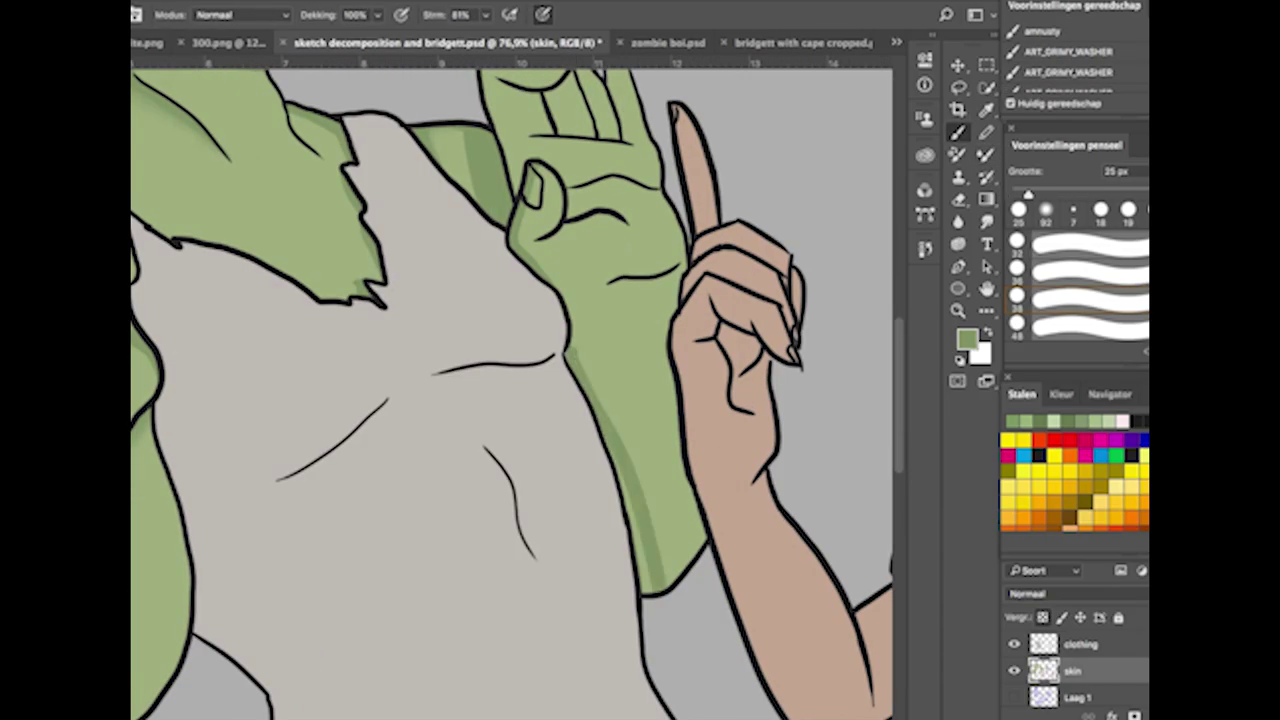
{"action": "left_click_drag", "start_coordinate": [575, 295], "coordinate": [680, 268]}
{"action": "key", "text": "shift+b"}
{"action": "key", "text": "shift+b"}
{"action": "key", "text": "shift+b"}
{"action": "key", "text": "shift+b"}
{"action": "key", "text": "shift+b"}
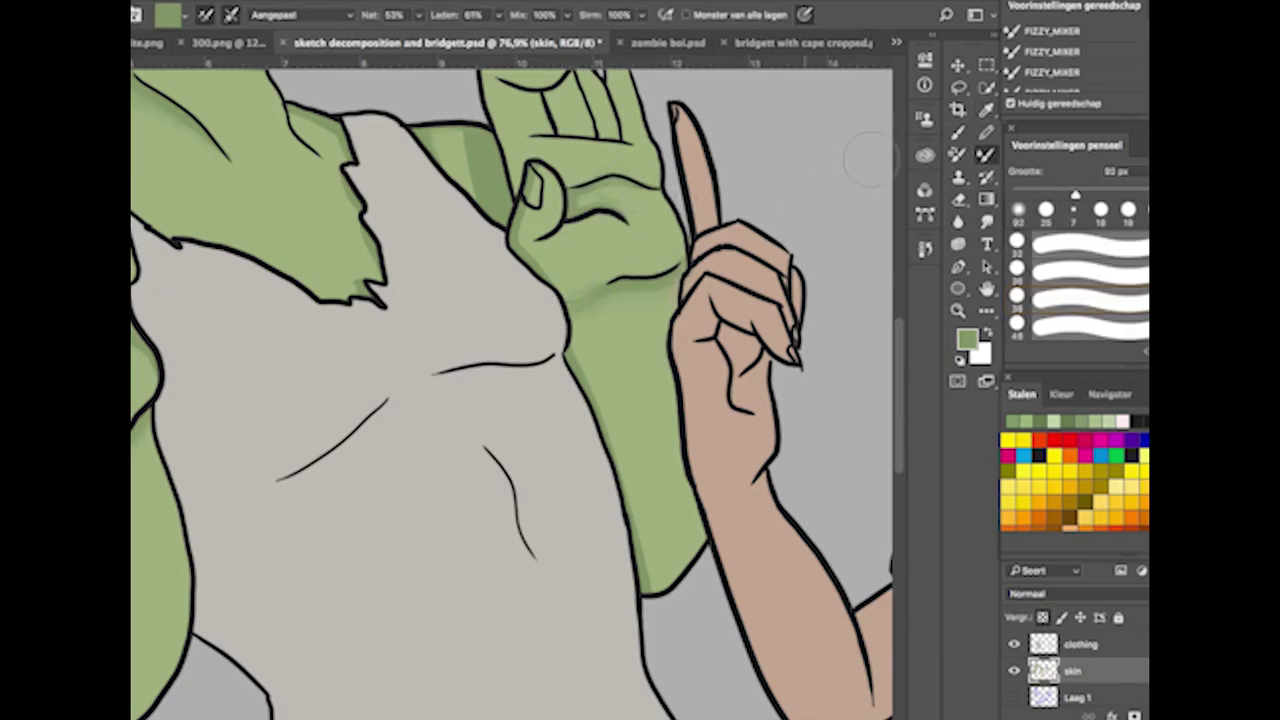
Shade along the raised green finger and blend the arm beside the thumb.
{"action": "scroll", "coordinate": [640, 241], "scroll_direction": "up", "scroll_amount": 3}
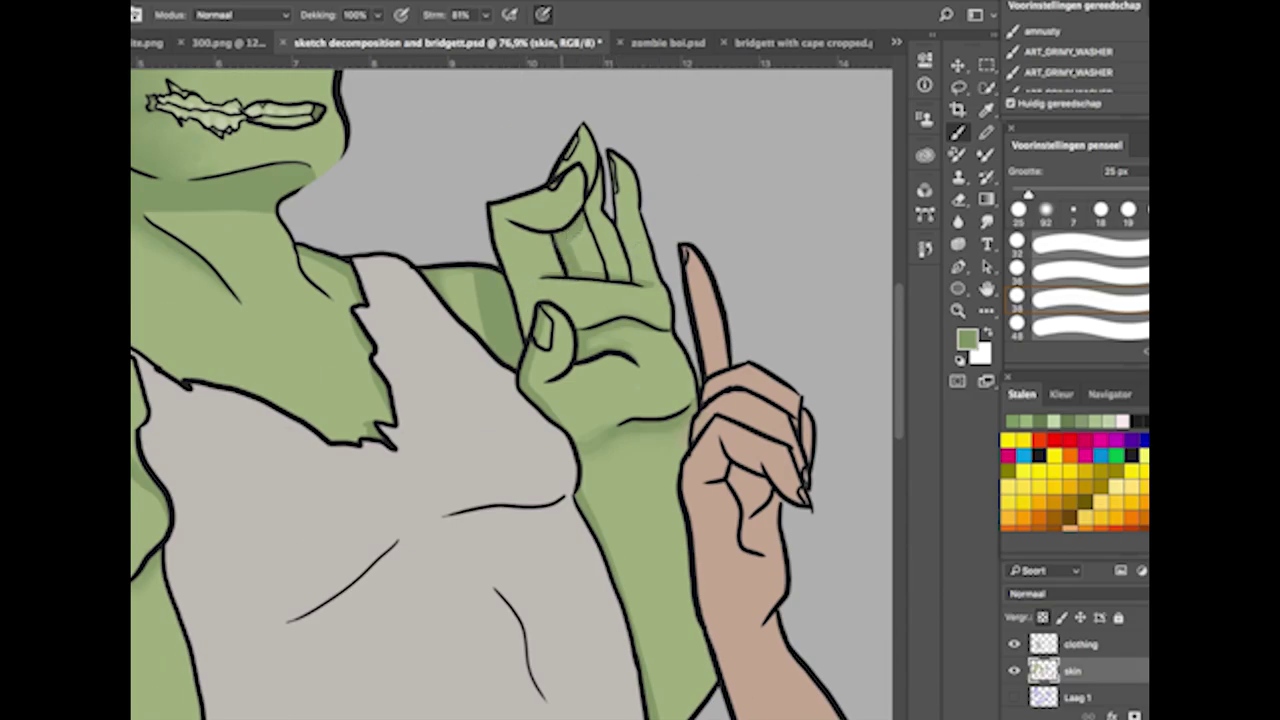
{"action": "left_click_drag", "start_coordinate": [613, 178], "coordinate": [626, 270]}
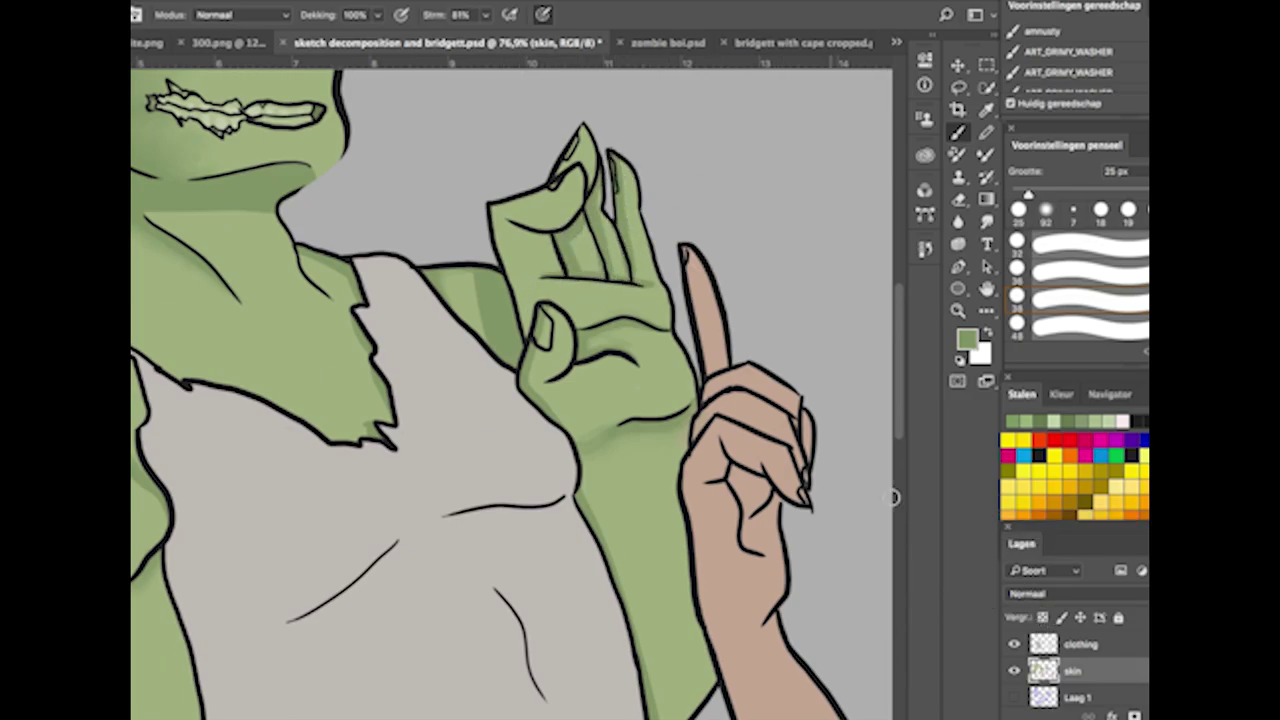
{"action": "key", "text": "shift+b"}
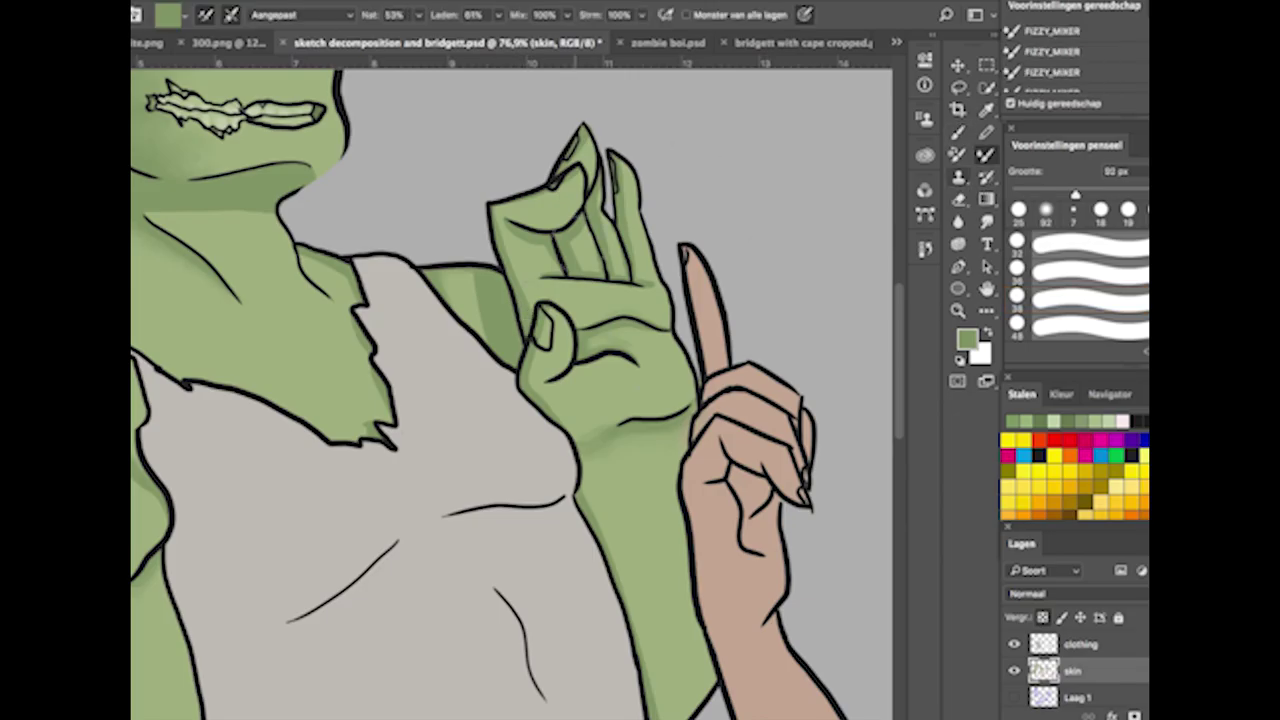
{"action": "left_click_drag", "start_coordinate": [522, 323], "coordinate": [508, 300]}
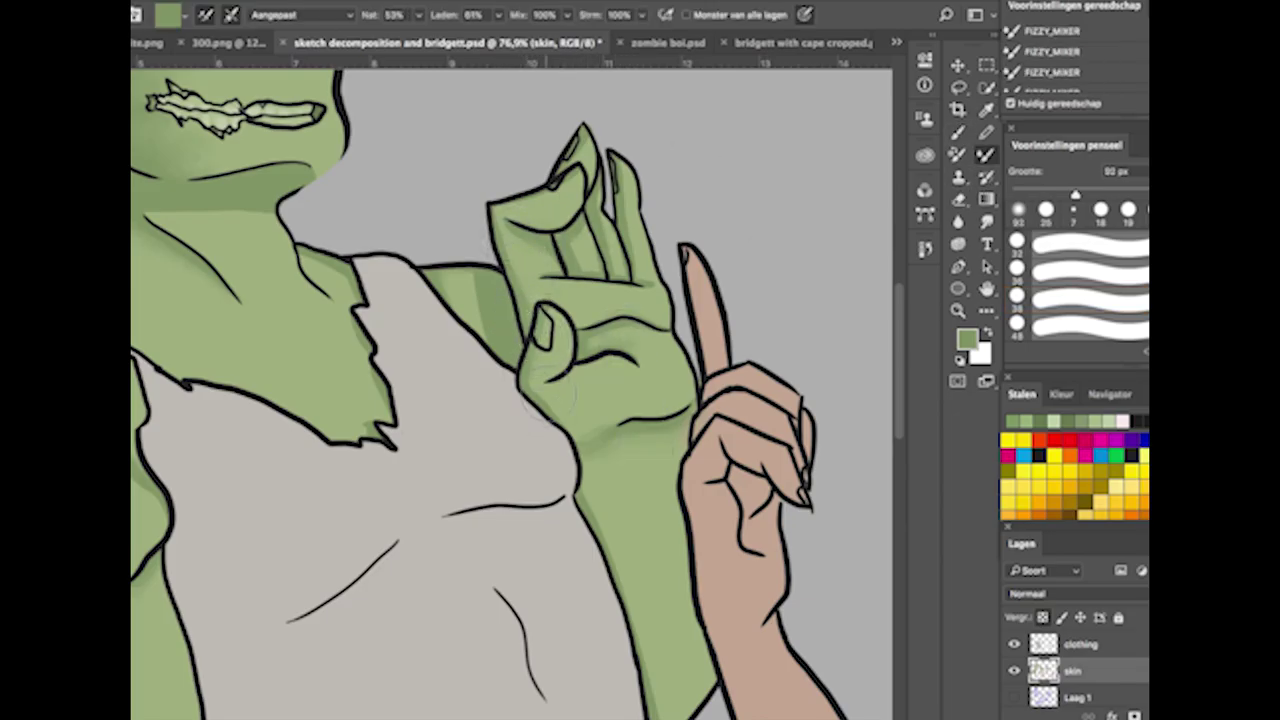
{"action": "key", "text": "shift+b"}
Shade the arm edge beside the tan hand and blend darker shading along the collar.
{"action": "scroll", "coordinate": [555, 168], "scroll_direction": "down", "scroll_amount": 5}
{"action": "left_click_drag", "start_coordinate": [645, 168], "coordinate": [672, 410]}
{"action": "scroll", "coordinate": [494, 374], "scroll_direction": "down", "scroll_amount": 5}
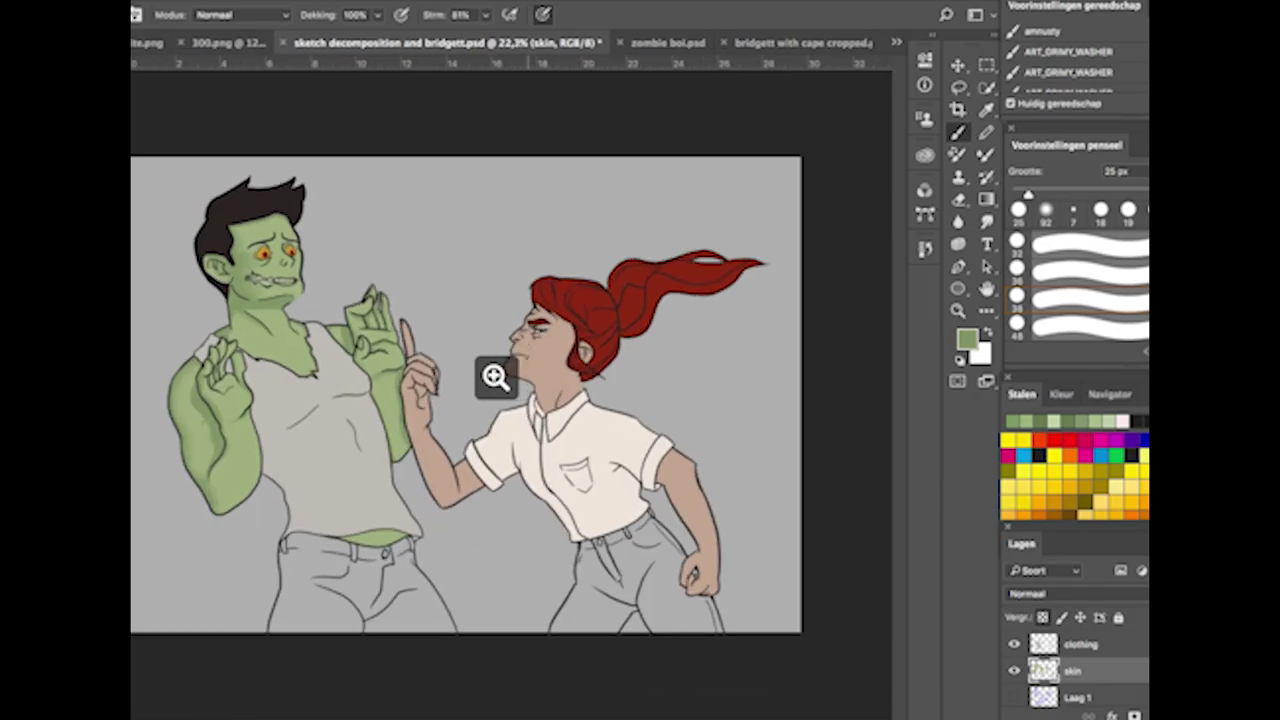
{"action": "scroll", "coordinate": [285, 374], "scroll_direction": "up", "scroll_amount": 5}
{"action": "key", "text": "shift+b"}
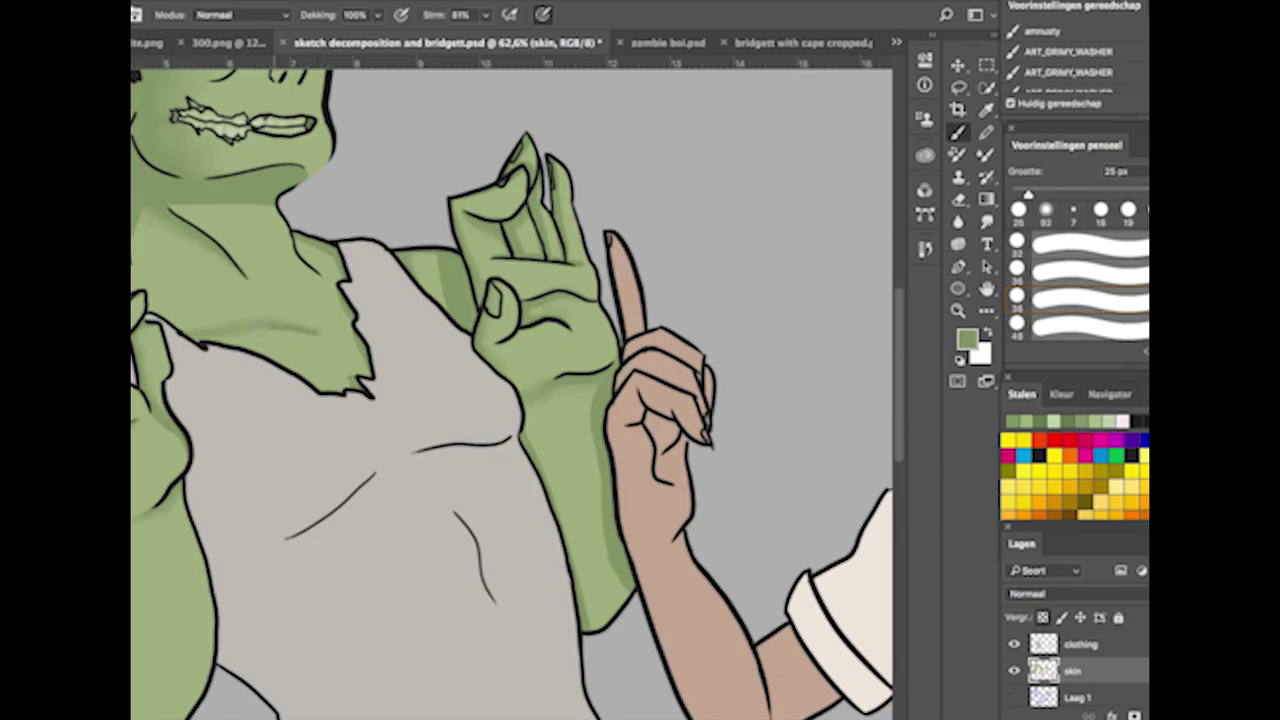
{"action": "left_click_drag", "start_coordinate": [215, 330], "coordinate": [300, 332]}
{"action": "key", "text": "shift+b"}
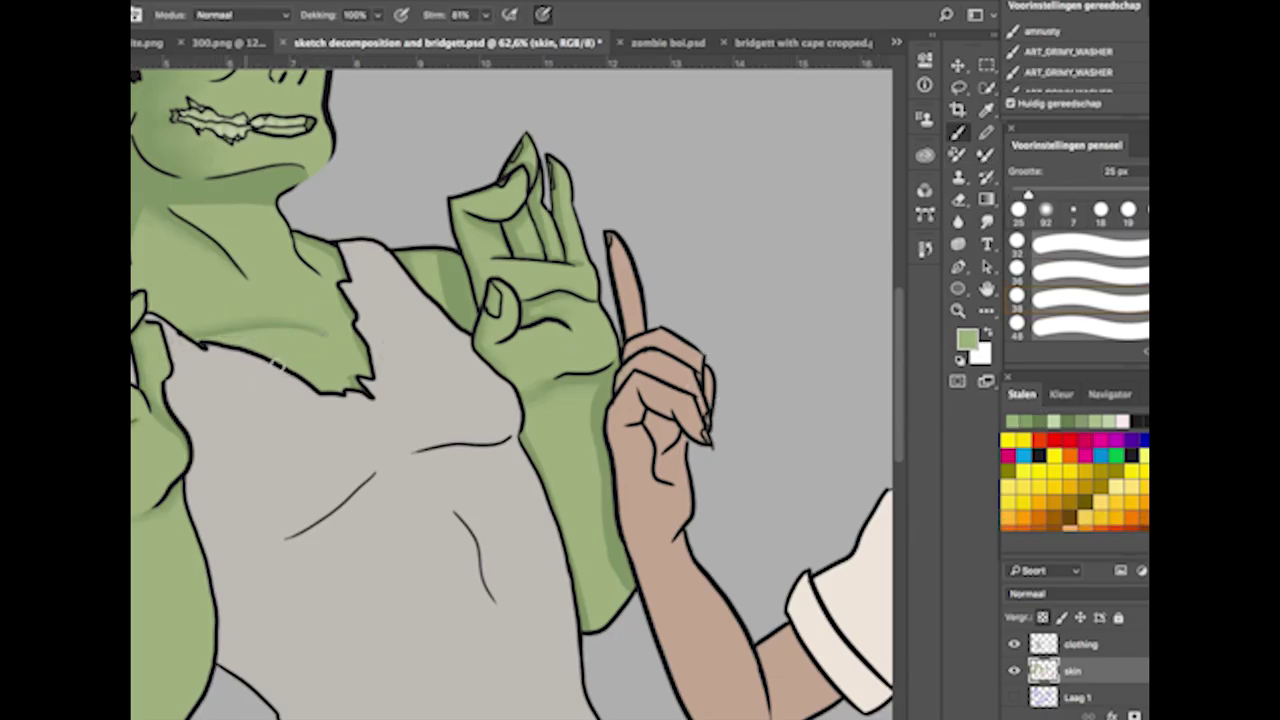
Paint darker green shading on the belly strip under the shirt hem.
{"action": "scroll", "coordinate": [440, 443], "scroll_direction": "down", "scroll_amount": 10}
{"action": "scroll", "coordinate": [440, 443], "scroll_direction": "right", "scroll_amount": 4}
{"action": "scroll", "coordinate": [440, 443], "scroll_direction": "down", "scroll_amount": 1}
{"action": "mouse_move", "coordinate": [480, 425]}
{"action": "left_mouse_down"}
{"action": "mouse_move", "coordinate": [400, 435]}
{"action": "mouse_move", "coordinate": [375, 455]}
{"action": "left_mouse_up"}
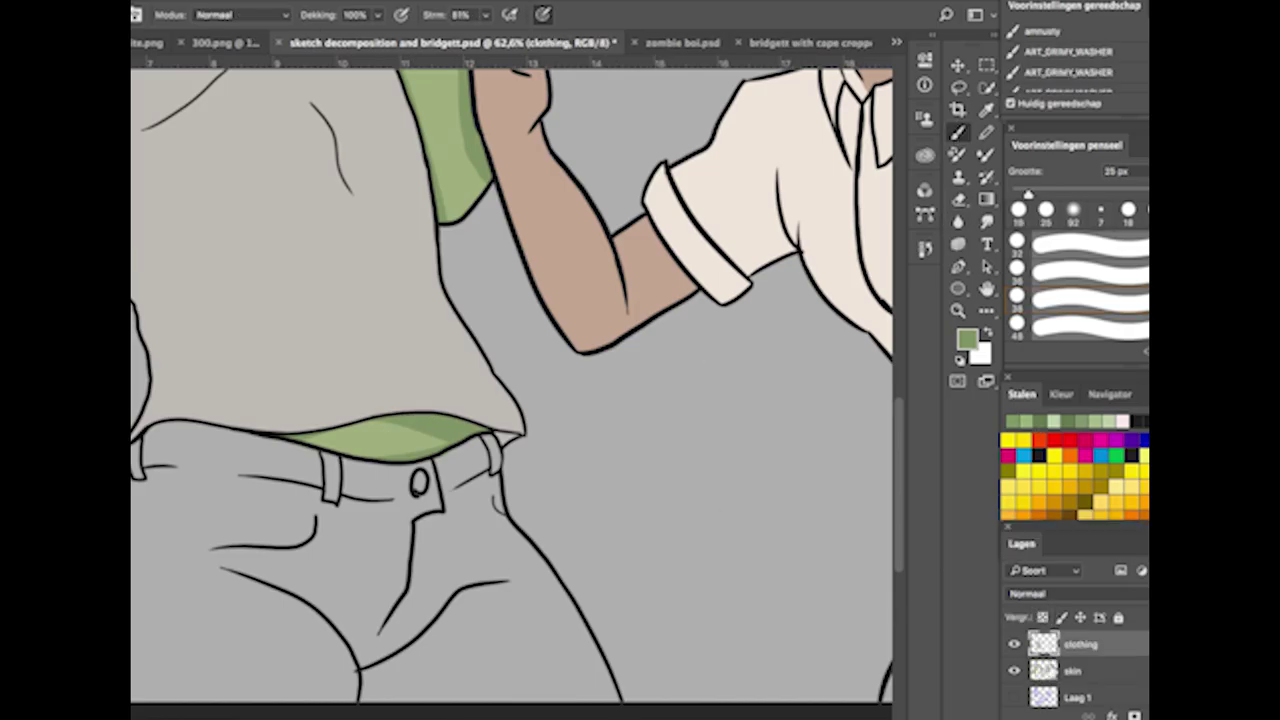
{"action": "scroll", "coordinate": [522, 455], "scroll_direction": "up", "scroll_amount": 8}
{"action": "scroll", "coordinate": [522, 455], "scroll_direction": "right", "scroll_amount": 6}
{"action": "scroll", "coordinate": [522, 455], "scroll_direction": "down", "scroll_amount": 2}
Set the foreground colour to the woman's skin tone in the Color Picker.
{"action": "left_click", "coordinate": [545, 400], "text": "alt"}
{"action": "left_click", "coordinate": [967, 340]}
{"action": "left_click", "coordinate": [651, 186]}
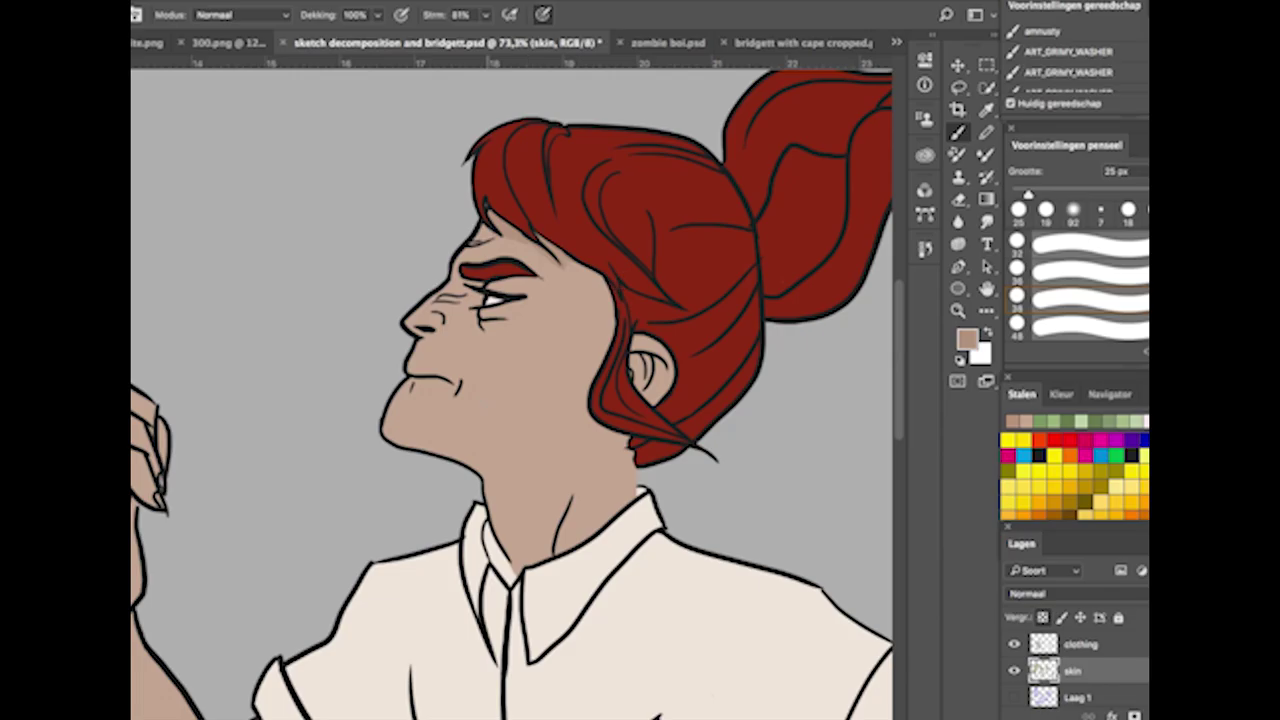
Blend darker skin-tone shading on the woman's neck, jaw and cheek with the Mixer Brush.
{"action": "scroll", "coordinate": [495, 340], "scroll_direction": "up", "scroll_amount": 5}
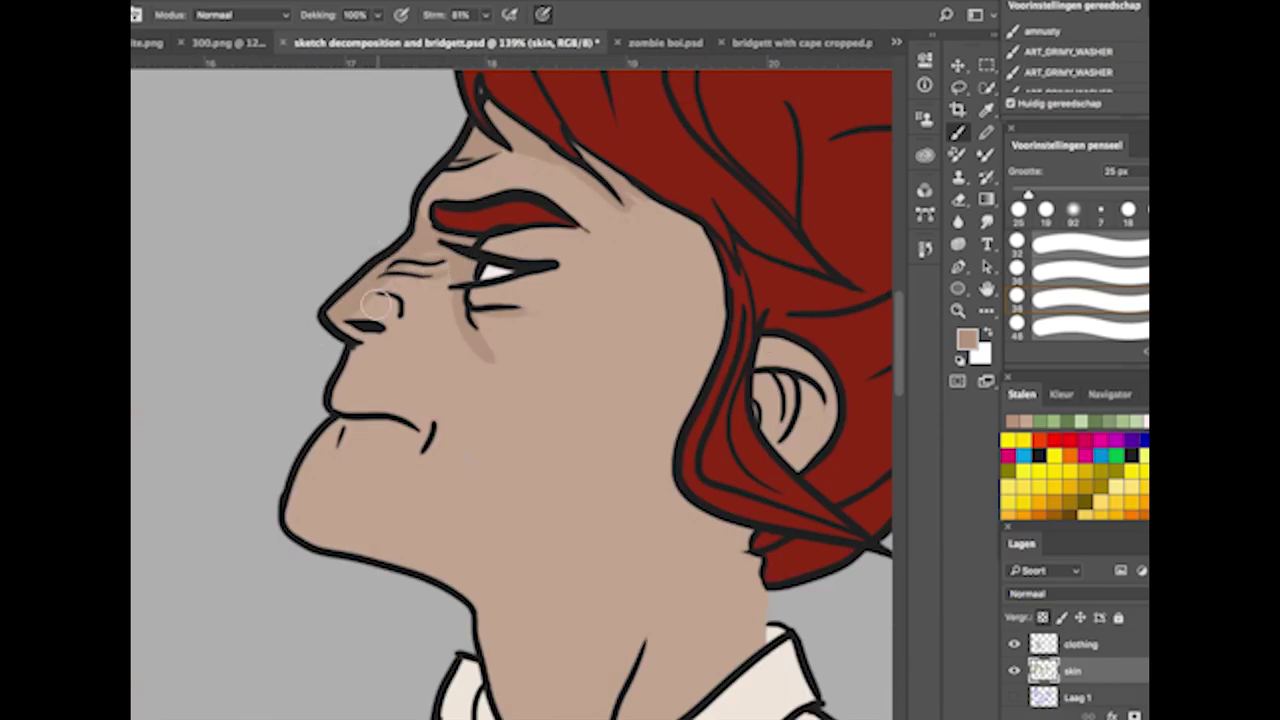
{"action": "scroll", "coordinate": [400, 377], "scroll_direction": "down", "scroll_amount": 4}
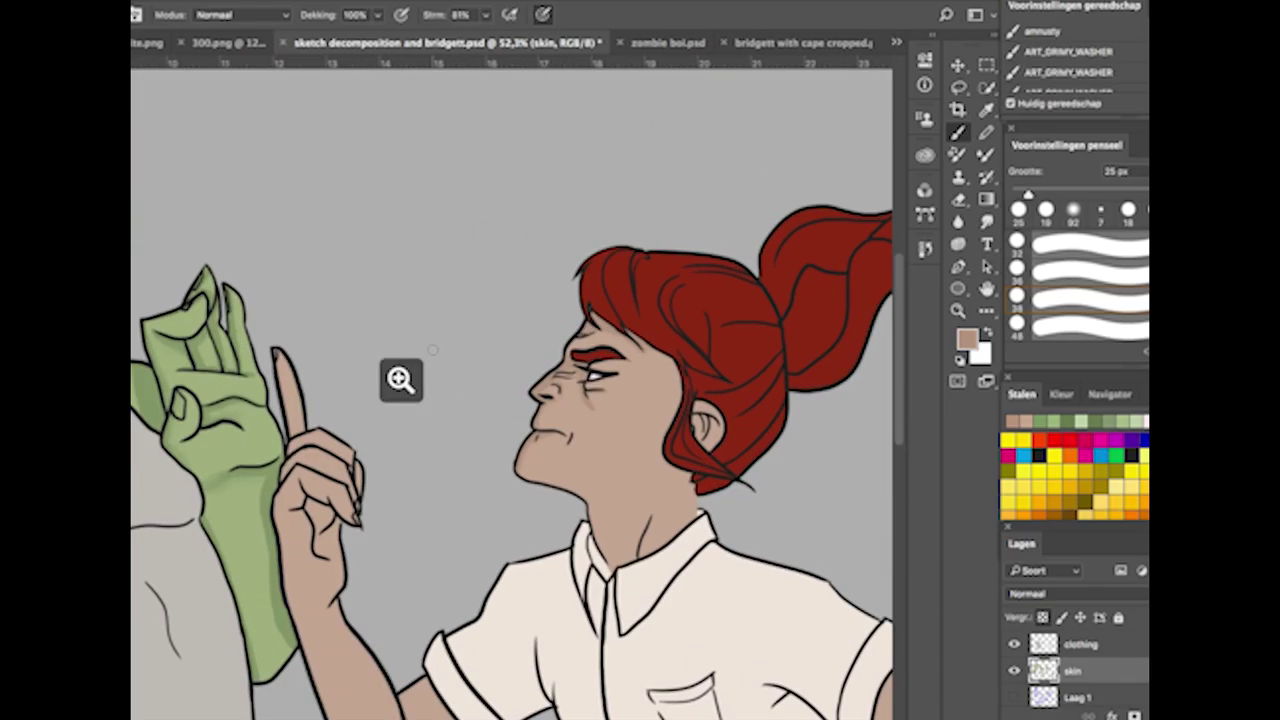
{"action": "scroll", "coordinate": [400, 377], "scroll_direction": "up", "scroll_amount": 2}
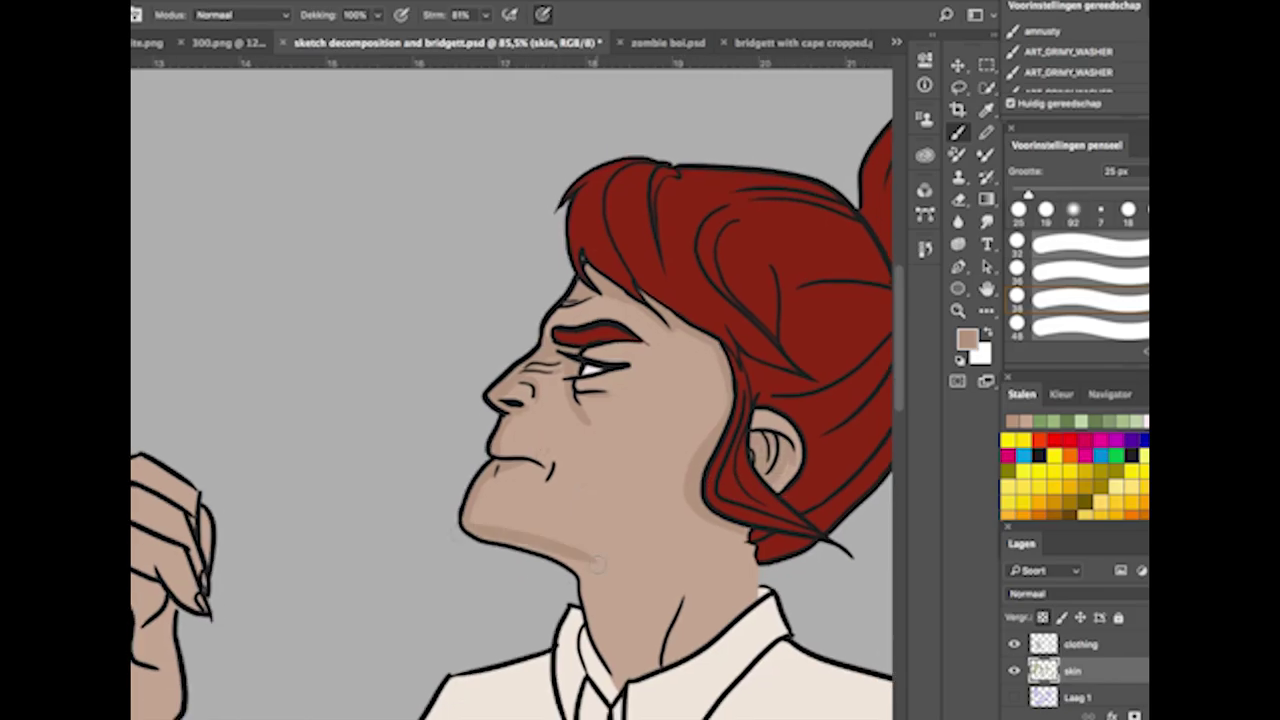
{"action": "scroll", "coordinate": [780, 450], "scroll_direction": "down", "scroll_amount": 5}
{"action": "scroll", "coordinate": [780, 450], "scroll_direction": "right", "scroll_amount": 3}
{"action": "key", "text": "shift+b"}
{"action": "key", "text": "shift+b"}
{"action": "key", "text": "shift+b"}
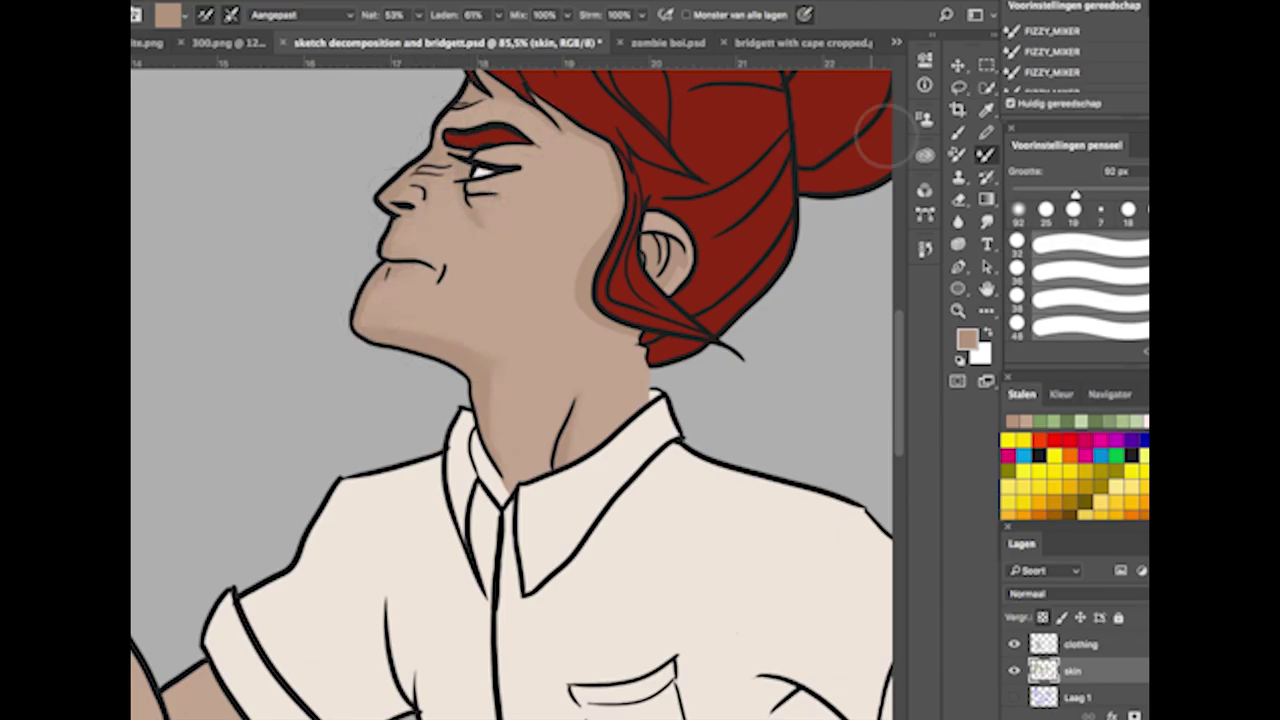
{"action": "key", "text": "shift+b"}
{"action": "scroll", "coordinate": [511, 390], "scroll_direction": "up", "scroll_amount": 3}
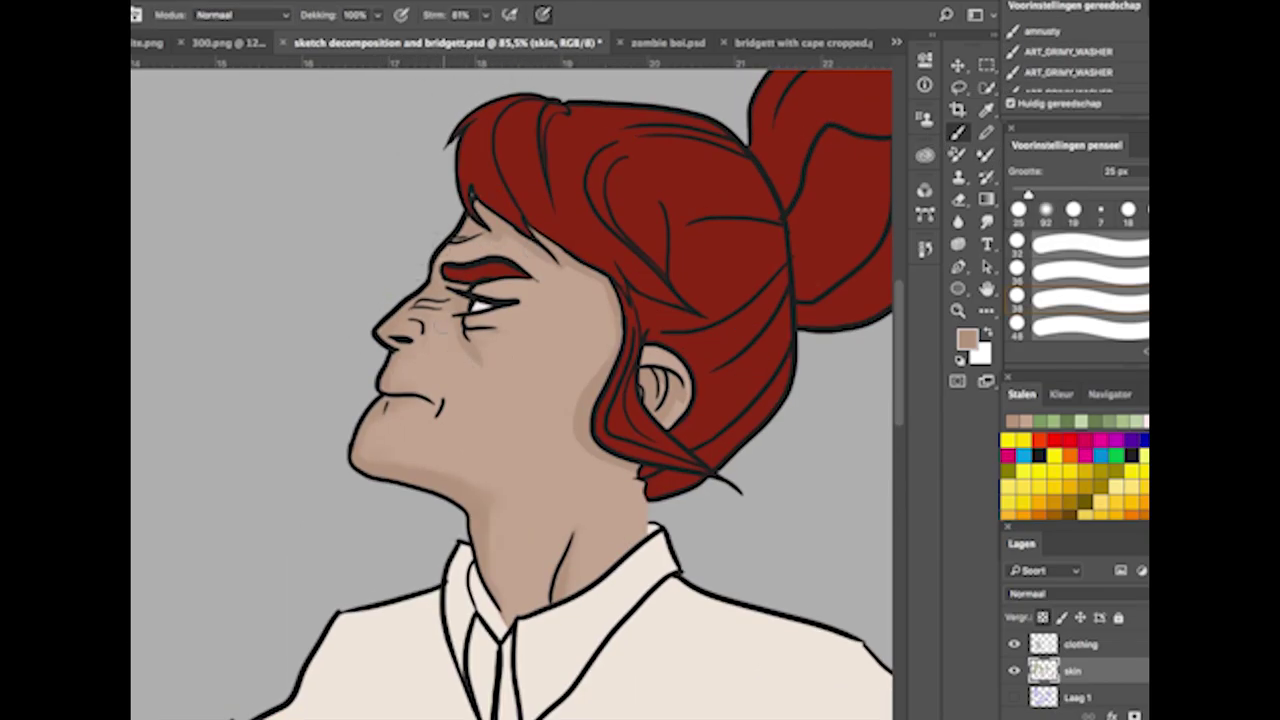
{"action": "key", "text": "shift+b"}
{"action": "key", "text": "shift+b"}
{"action": "key", "text": "shift+b"}
{"action": "key", "text": "shift+b"}
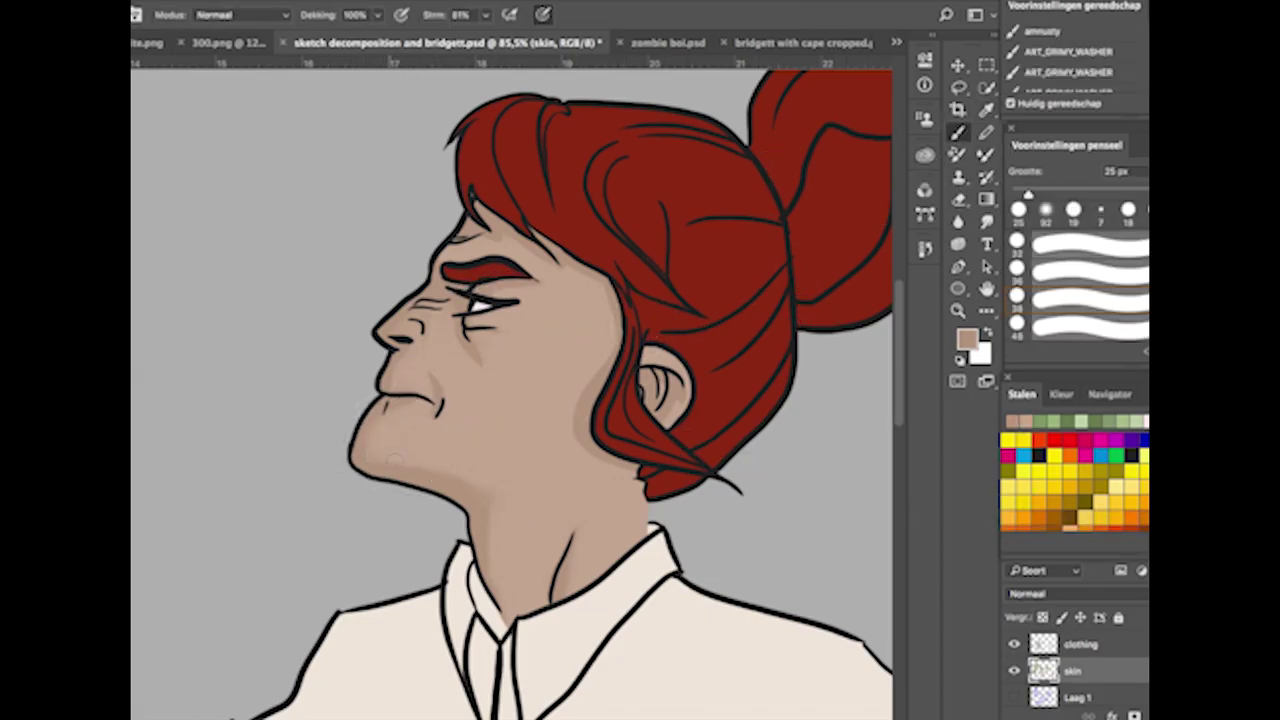
Choose a lighter skin tone and paint highlights on the woman's cheek and jawline.
{"action": "left_click", "coordinate": [966, 338]}
{"action": "left_click", "coordinate": [256, 244]}
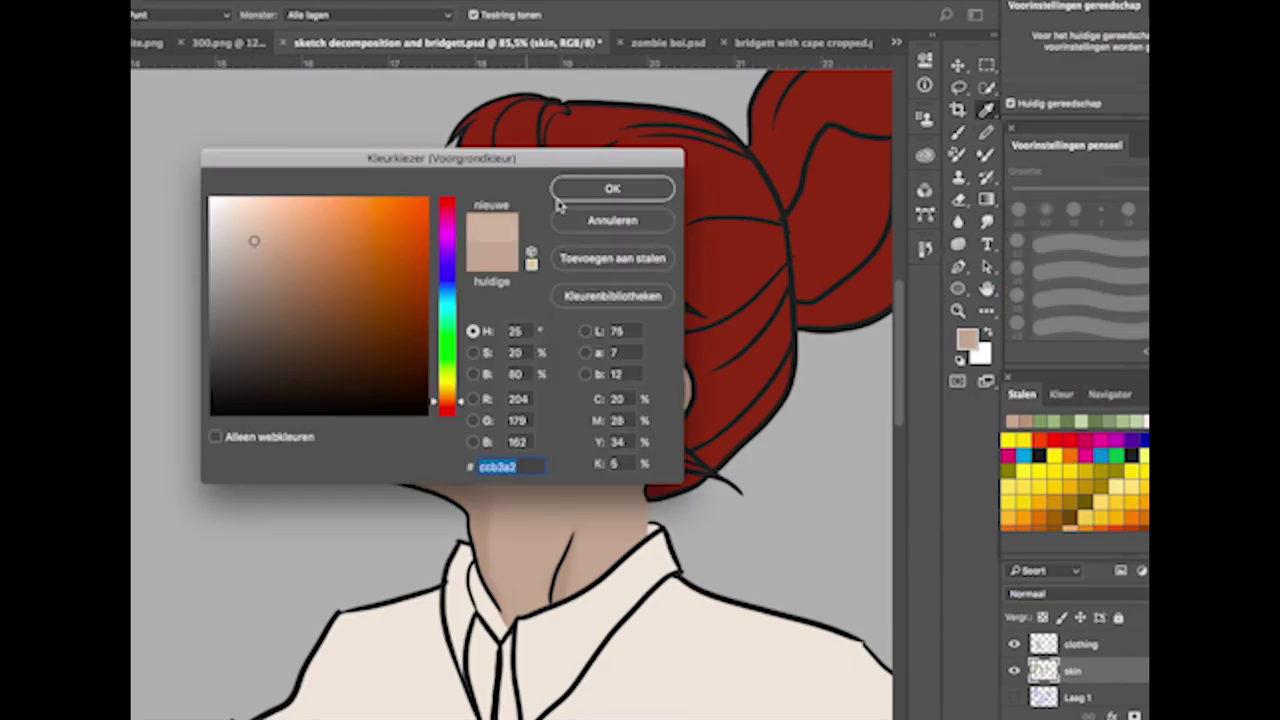
{"action": "left_click", "coordinate": [634, 186]}
{"action": "left_click_drag", "start_coordinate": [505, 350], "coordinate": [560, 365]}
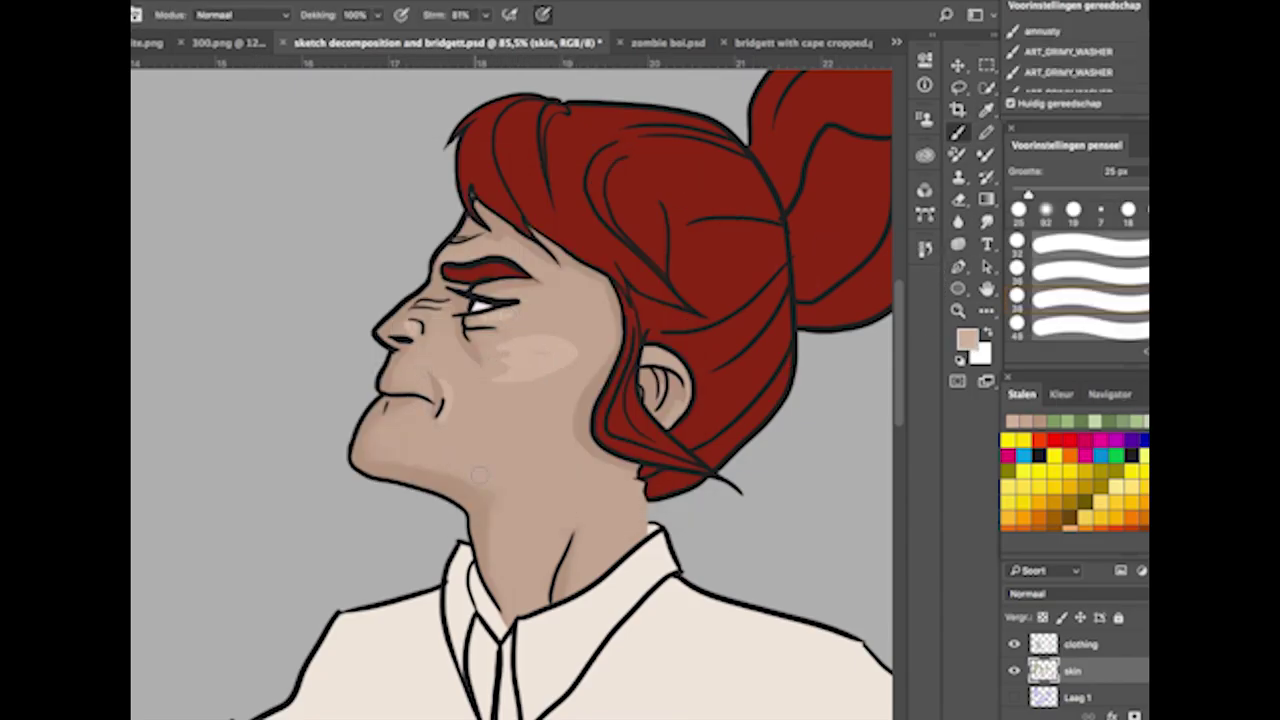
{"action": "left_click_drag", "start_coordinate": [462, 450], "coordinate": [545, 438]}
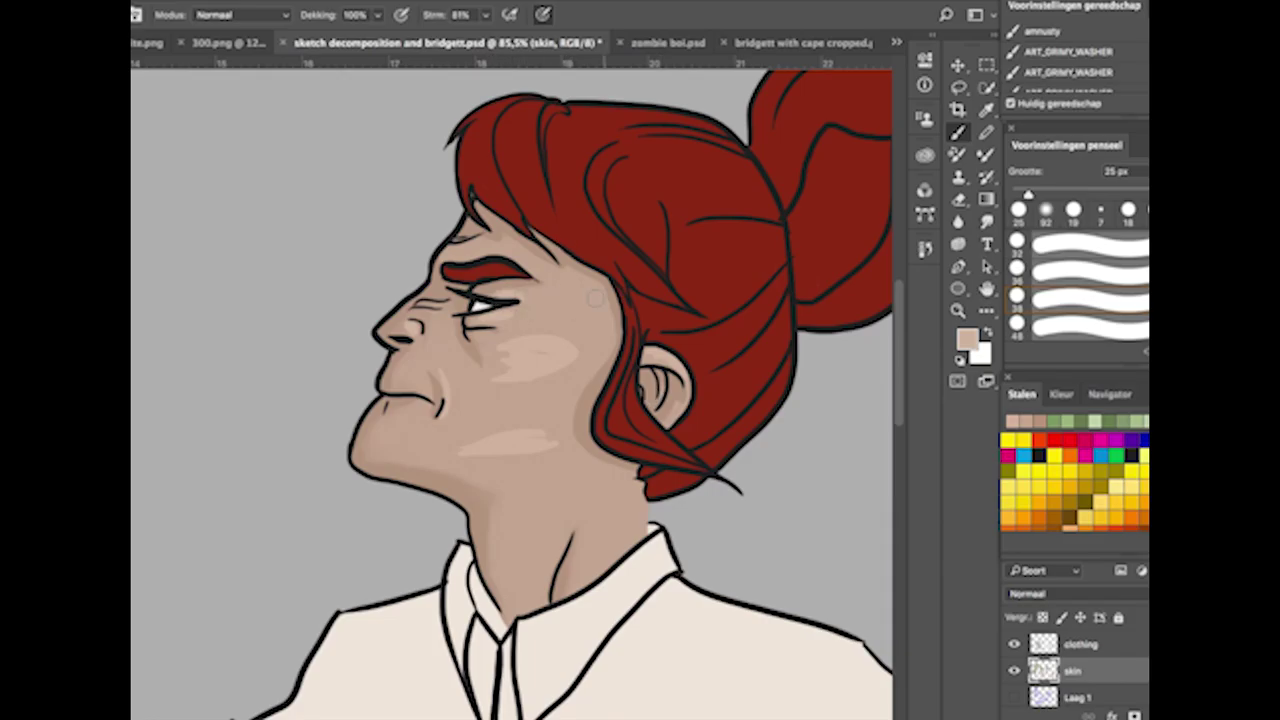
Blend the cheek and jaw highlights smoothly into the surrounding shading.
{"action": "key", "text": "shift+b"}
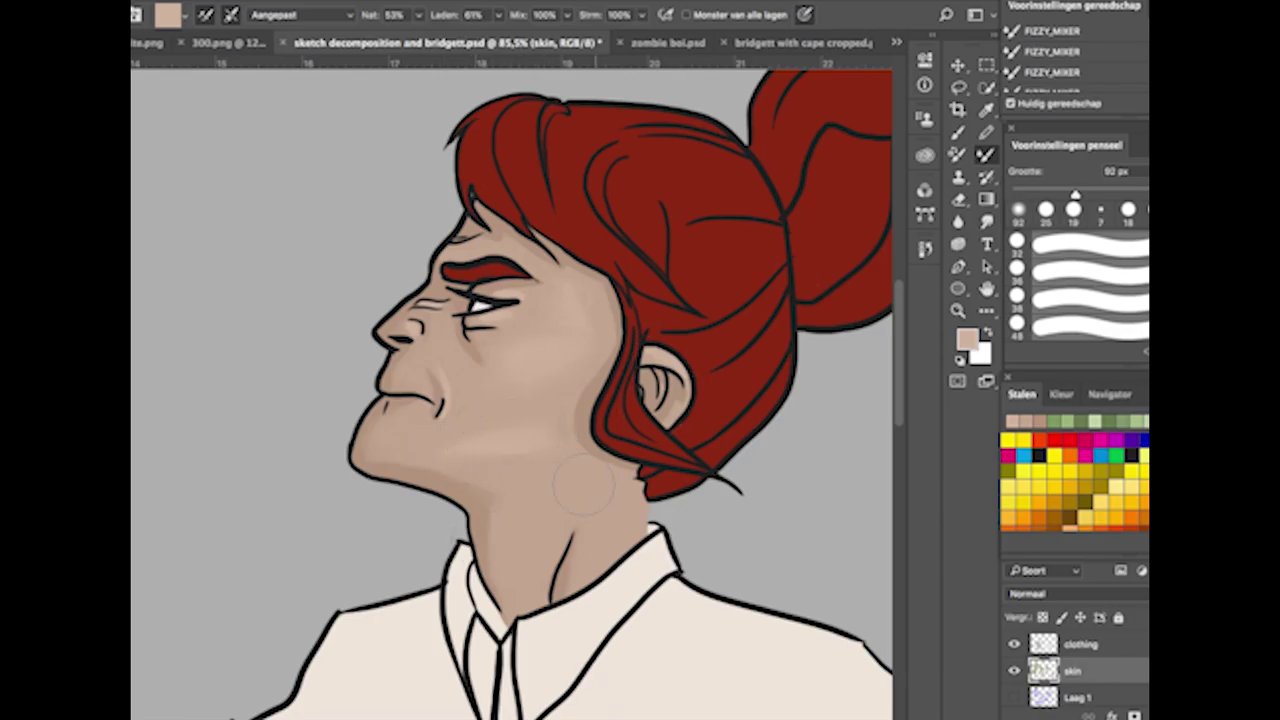
{"action": "key", "text": "shift+b"}
{"action": "key", "text": "shift+b"}
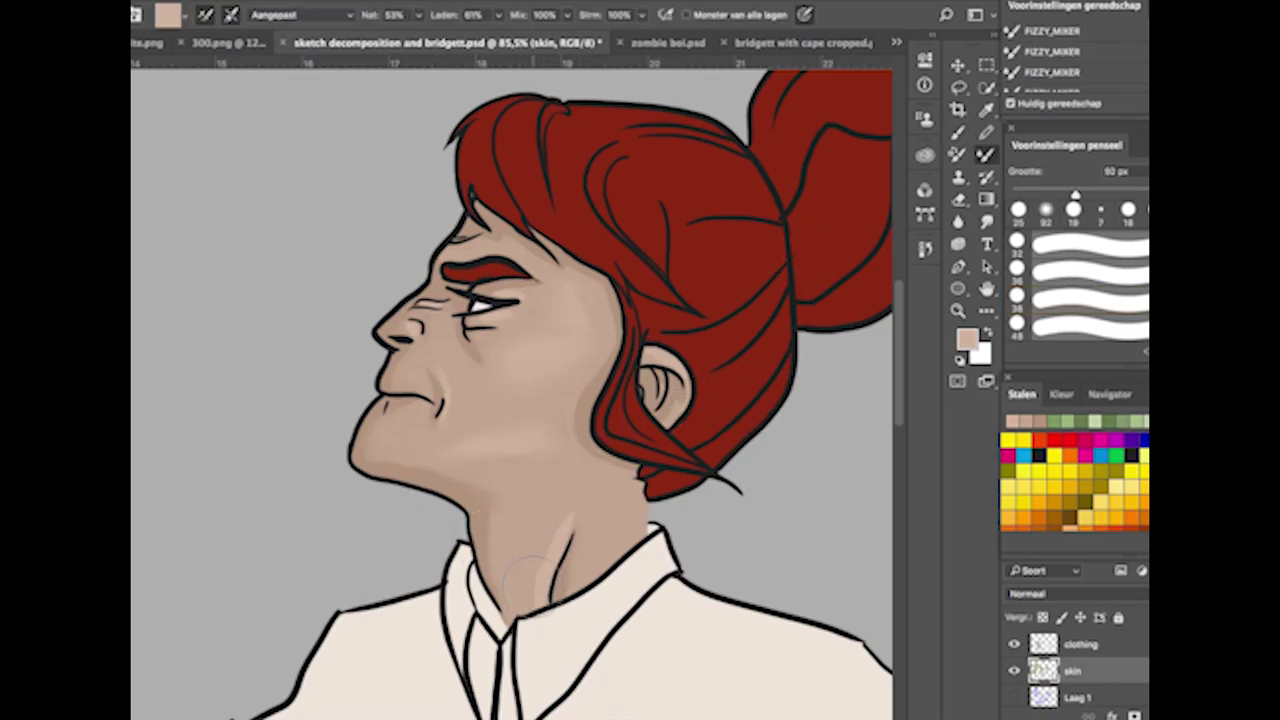
{"action": "key", "text": "shift+b"}
{"action": "key", "text": "shift+b"}
{"action": "key", "text": "shift+b"}
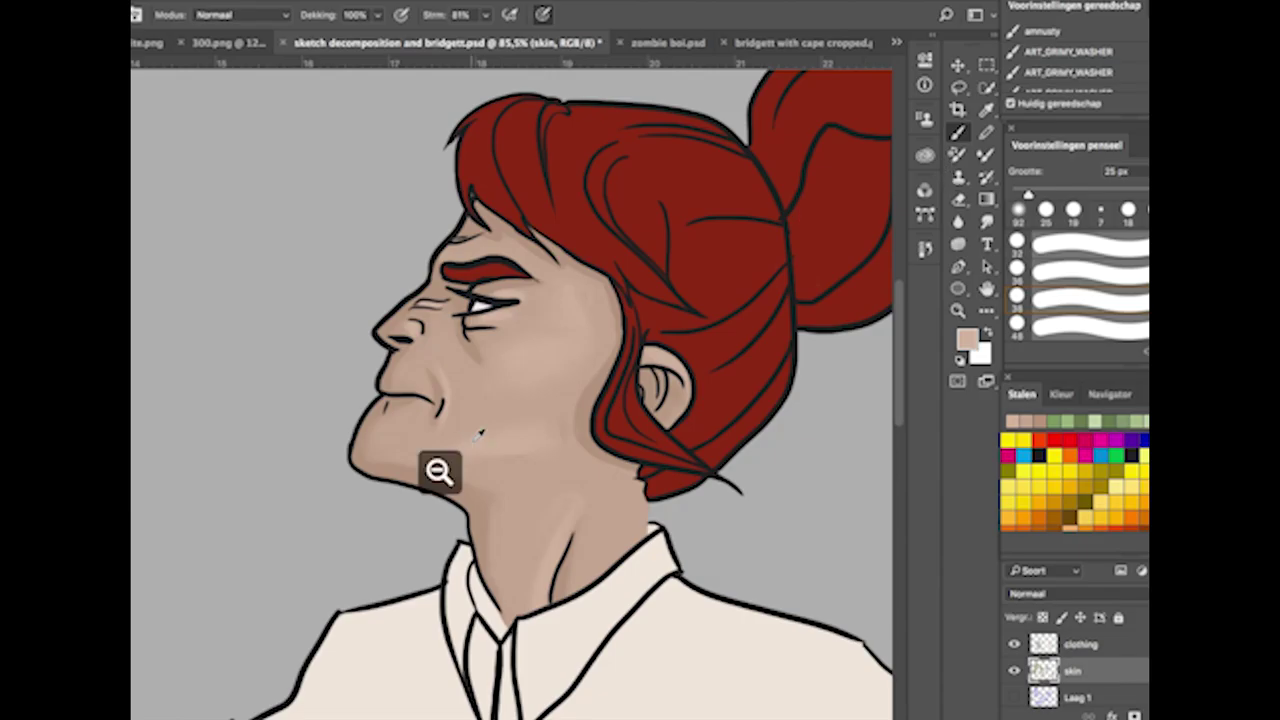
{"action": "scroll", "coordinate": [438, 470], "scroll_direction": "down", "scroll_amount": 5}
{"action": "scroll", "coordinate": [438, 470], "scroll_direction": "up", "scroll_amount": 5}
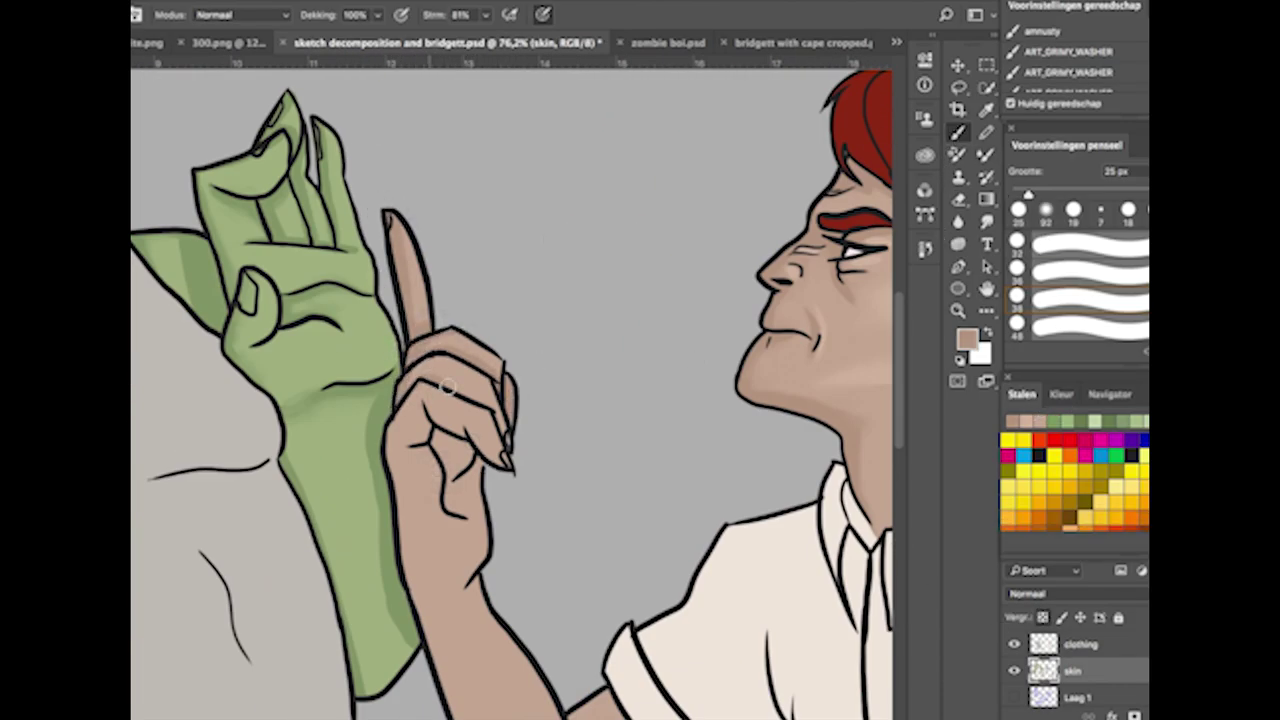
Shade the left edge of the woman's raised forearm and blend it.
{"action": "left_click_drag", "start_coordinate": [404, 476], "coordinate": [434, 606]}
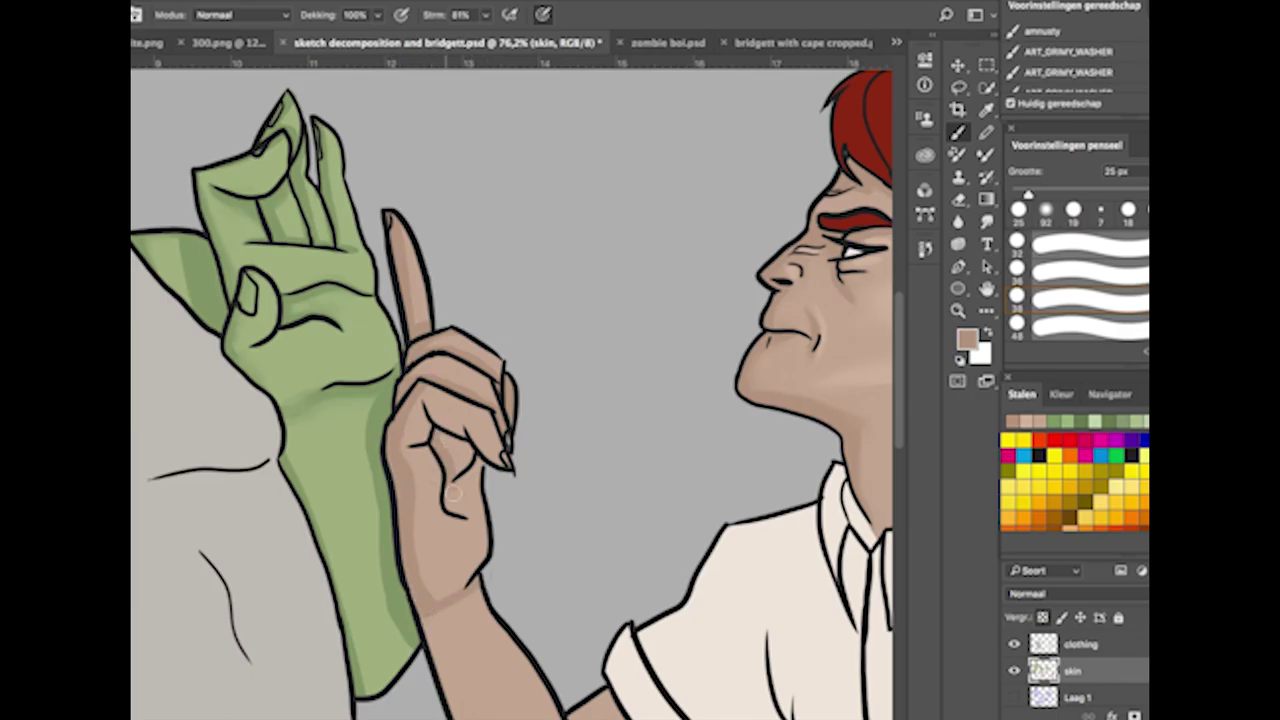
{"action": "scroll", "coordinate": [466, 472], "scroll_direction": "down", "scroll_amount": 5}
{"action": "mouse_move", "coordinate": [600, 512]}
{"action": "left_mouse_down"}
{"action": "mouse_move", "coordinate": [580, 625]}
{"action": "mouse_move", "coordinate": [668, 584]}
{"action": "left_mouse_up"}
{"action": "key", "text": "shift+b"}
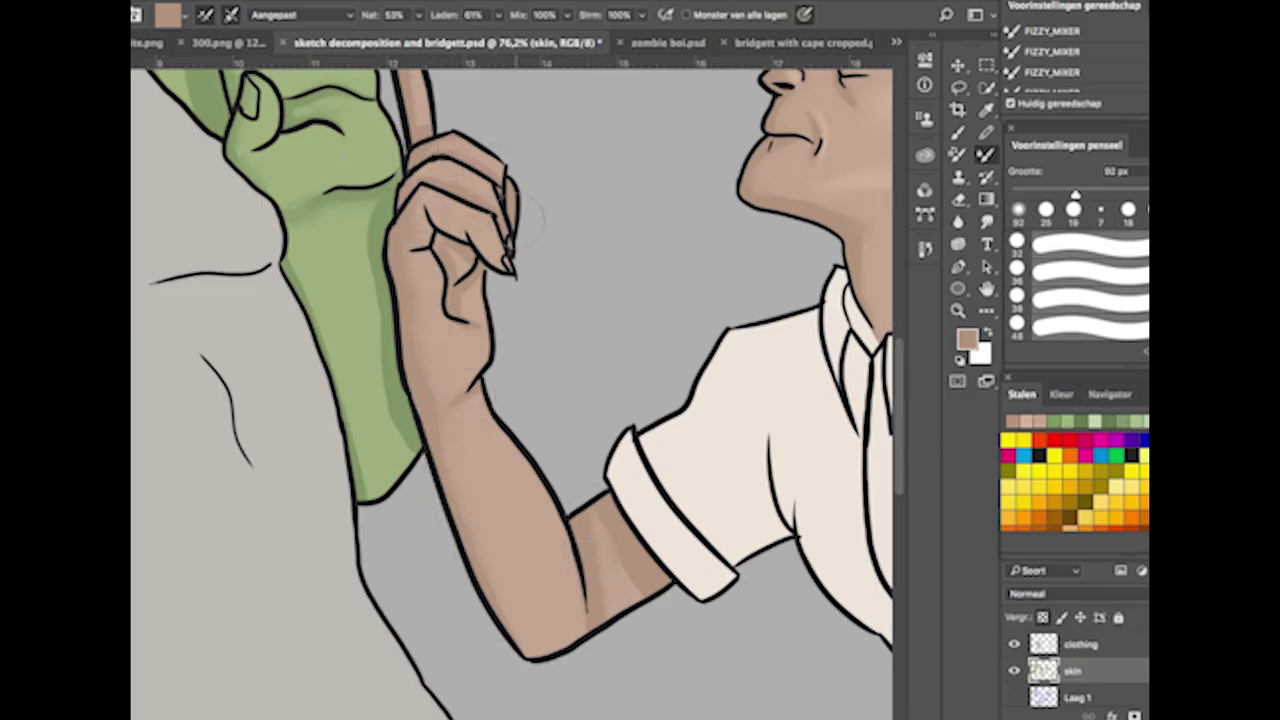
{"action": "scroll", "coordinate": [461, 326], "scroll_direction": "up", "scroll_amount": 4}
{"action": "key", "text": "shift+b"}
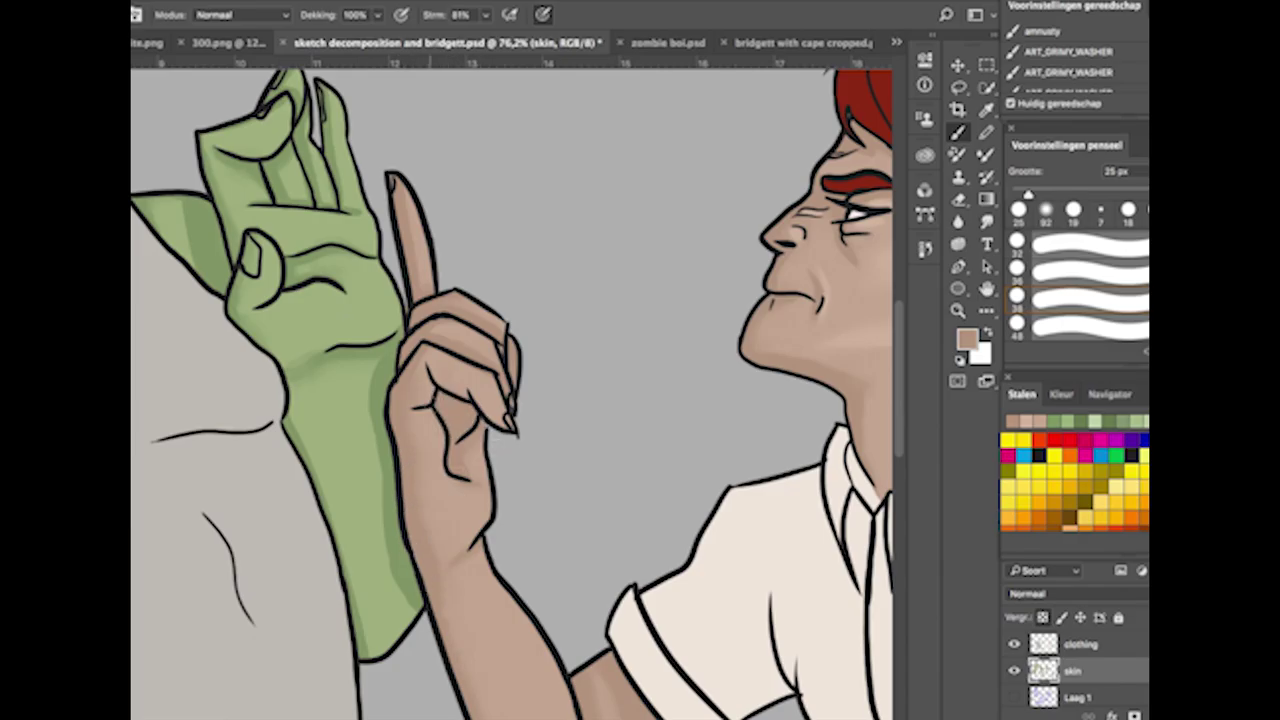
Resample the woman's skin tone, shade the lower arm's inner edge, and blend it.
{"action": "scroll", "coordinate": [490, 373], "scroll_direction": "down", "scroll_amount": 8}
{"action": "left_click", "coordinate": [374, 206], "text": "alt"}
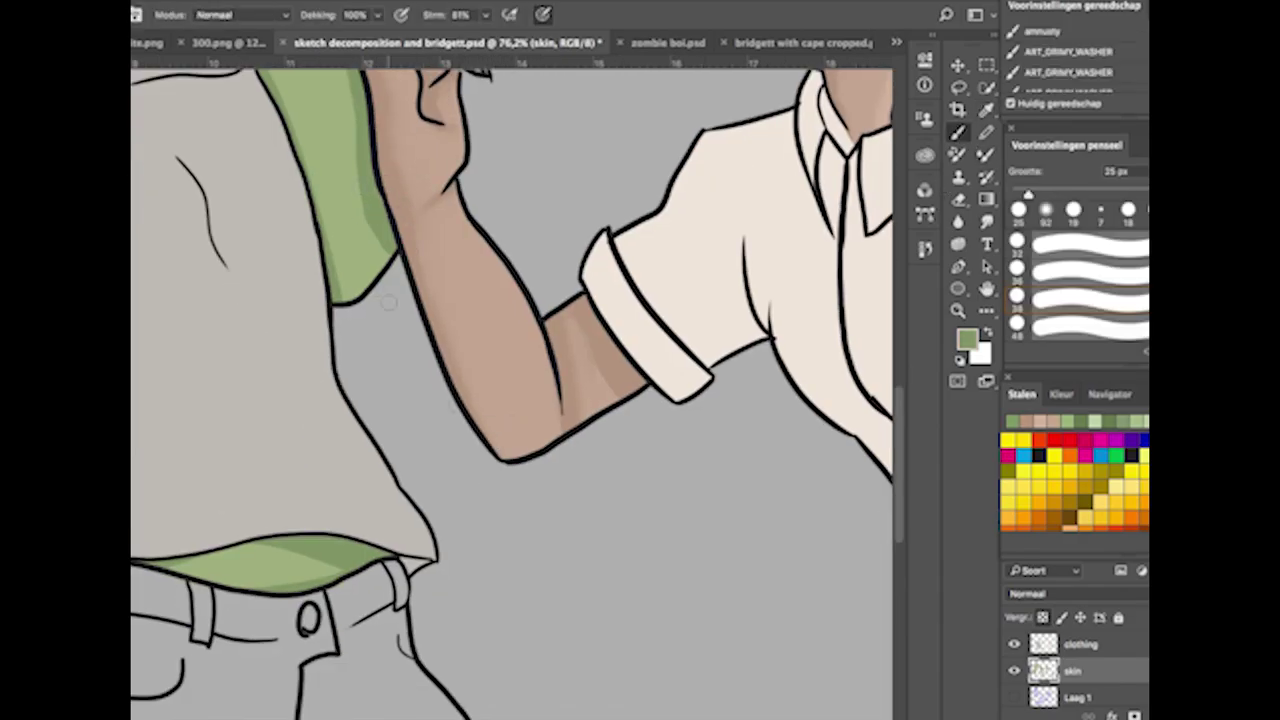
{"action": "left_click", "coordinate": [600, 330], "text": "alt"}
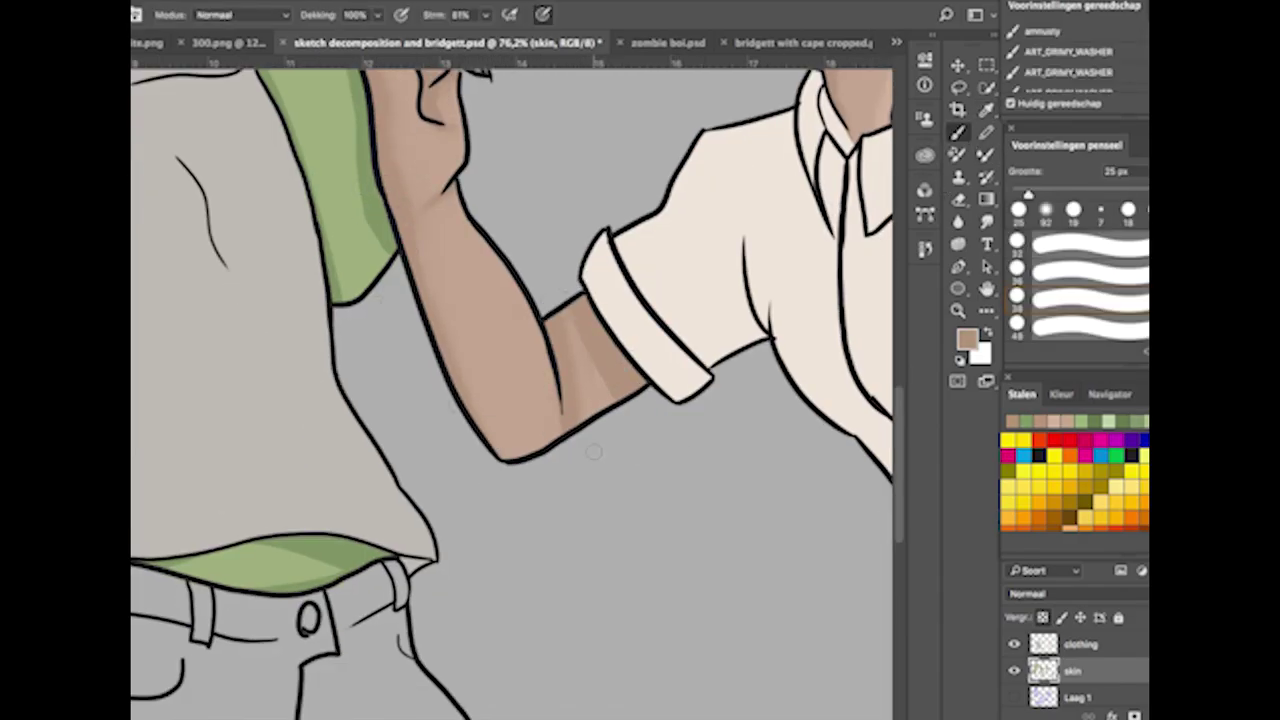
{"action": "scroll", "coordinate": [594, 330], "scroll_direction": "up", "scroll_amount": 8}
{"action": "scroll", "coordinate": [470, 340], "scroll_direction": "down", "scroll_amount": 2}
{"action": "scroll", "coordinate": [450, 300], "scroll_direction": "down", "scroll_amount": 6}
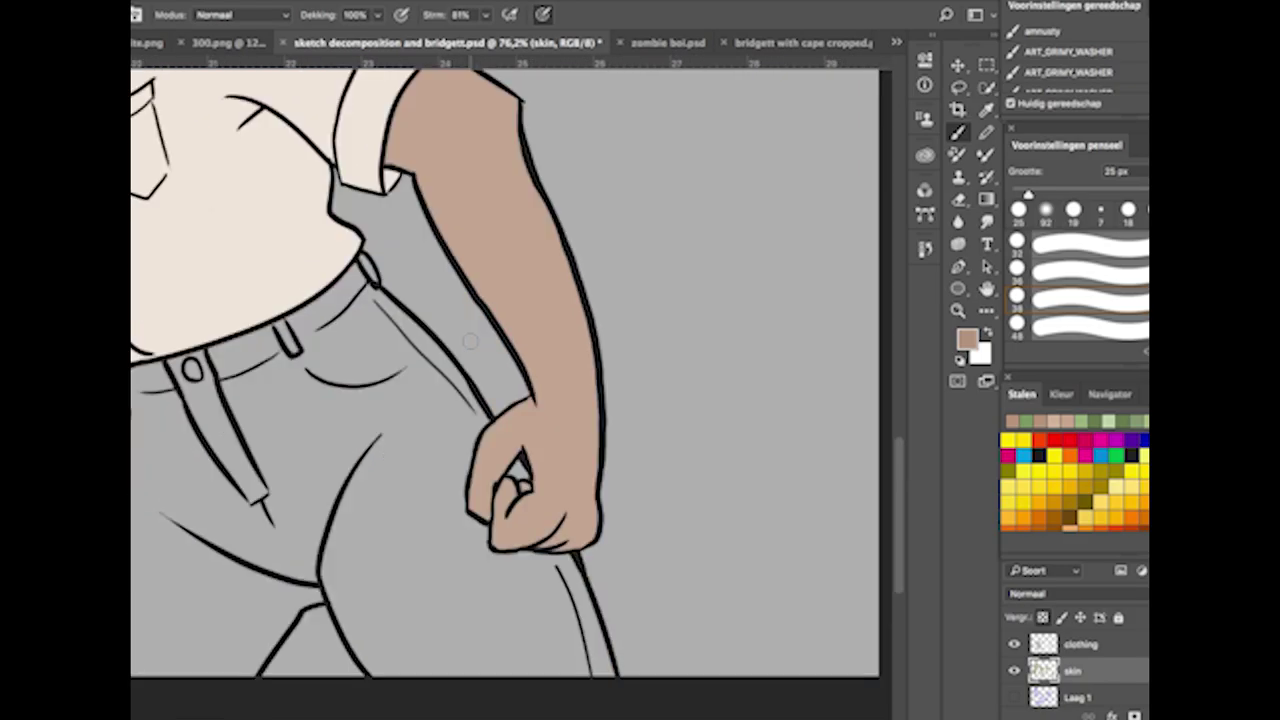
{"action": "mouse_move", "coordinate": [426, 247]}
{"action": "left_mouse_down"}
{"action": "mouse_move", "coordinate": [525, 515]}
{"action": "mouse_move", "coordinate": [548, 657]}
{"action": "left_mouse_up"}
{"action": "key", "text": "b"}
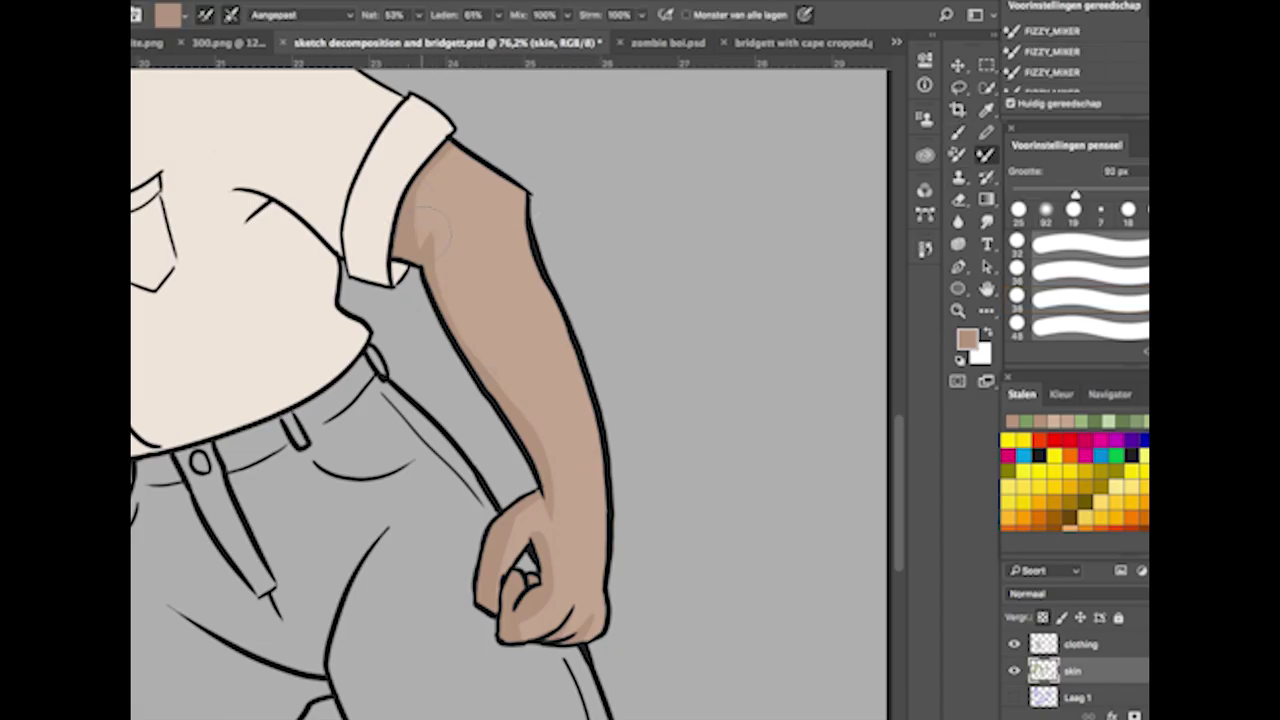
{"action": "key", "text": "shift+b"}
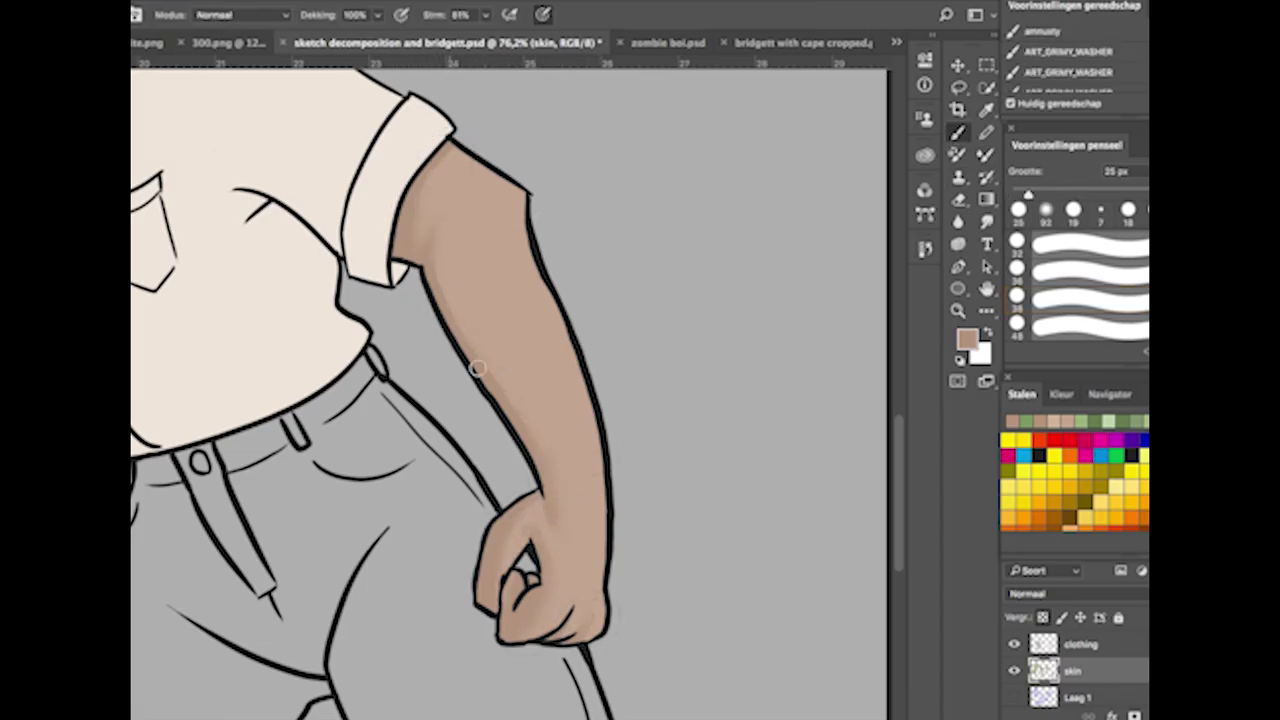
Hand-letter the artist's Instagram handle with an 'insta' label and small heart on the background.
{"action": "scroll", "coordinate": [556, 535], "scroll_direction": "up", "scroll_amount": 10}
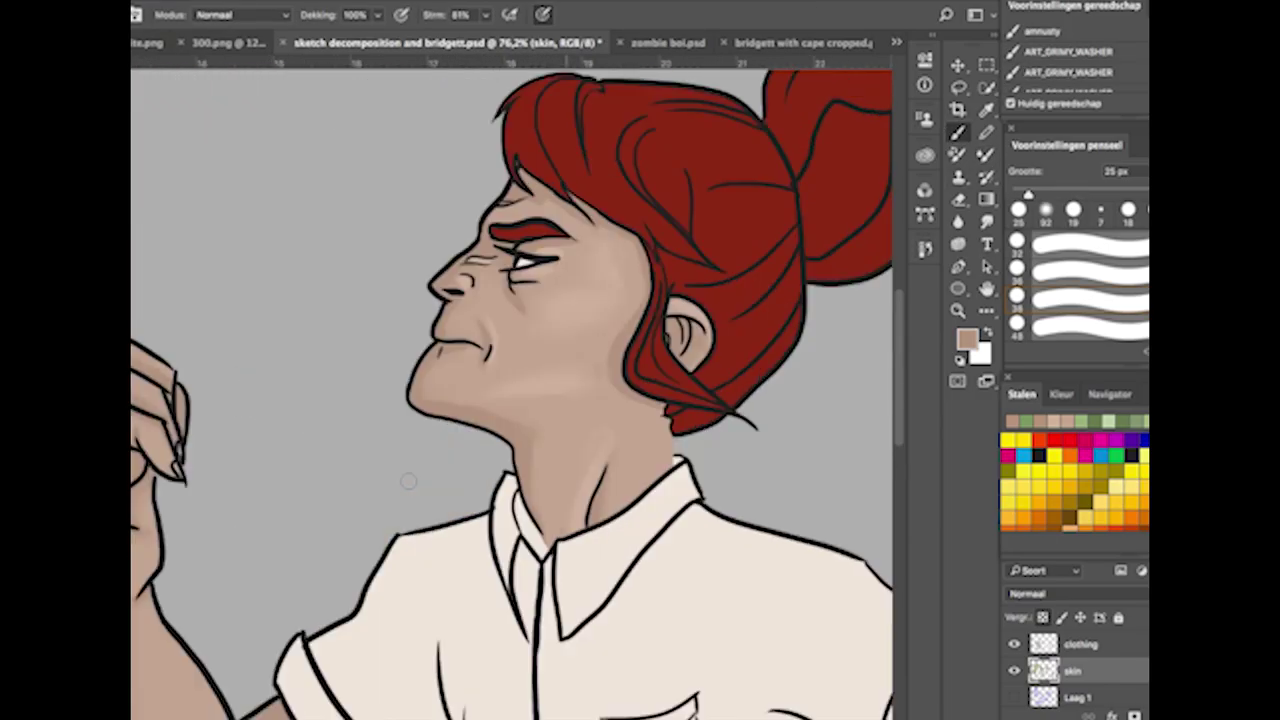
{"action": "scroll", "coordinate": [556, 535], "scroll_direction": "left", "scroll_amount": 10}
{"action": "left_click_drag", "start_coordinate": [378, 195], "coordinate": [440, 228]}
{"action": "mouse_move", "coordinate": [445, 225]}
{"action": "left_mouse_down"}
{"action": "mouse_move", "coordinate": [536, 225]}
{"action": "mouse_move", "coordinate": [612, 205]}
{"action": "mouse_move", "coordinate": [595, 278]}
{"action": "left_mouse_up"}
{"action": "mouse_move", "coordinate": [417, 105]}
{"action": "left_mouse_down"}
{"action": "mouse_move", "coordinate": [418, 128]}
{"action": "mouse_move", "coordinate": [526, 130]}
{"action": "left_mouse_up"}
{"action": "left_click_drag", "start_coordinate": [540, 112], "coordinate": [541, 136]}
{"action": "left_click_drag", "start_coordinate": [404, 96], "coordinate": [414, 86]}
{"action": "scroll", "coordinate": [463, 413], "scroll_direction": "down", "scroll_amount": 5}
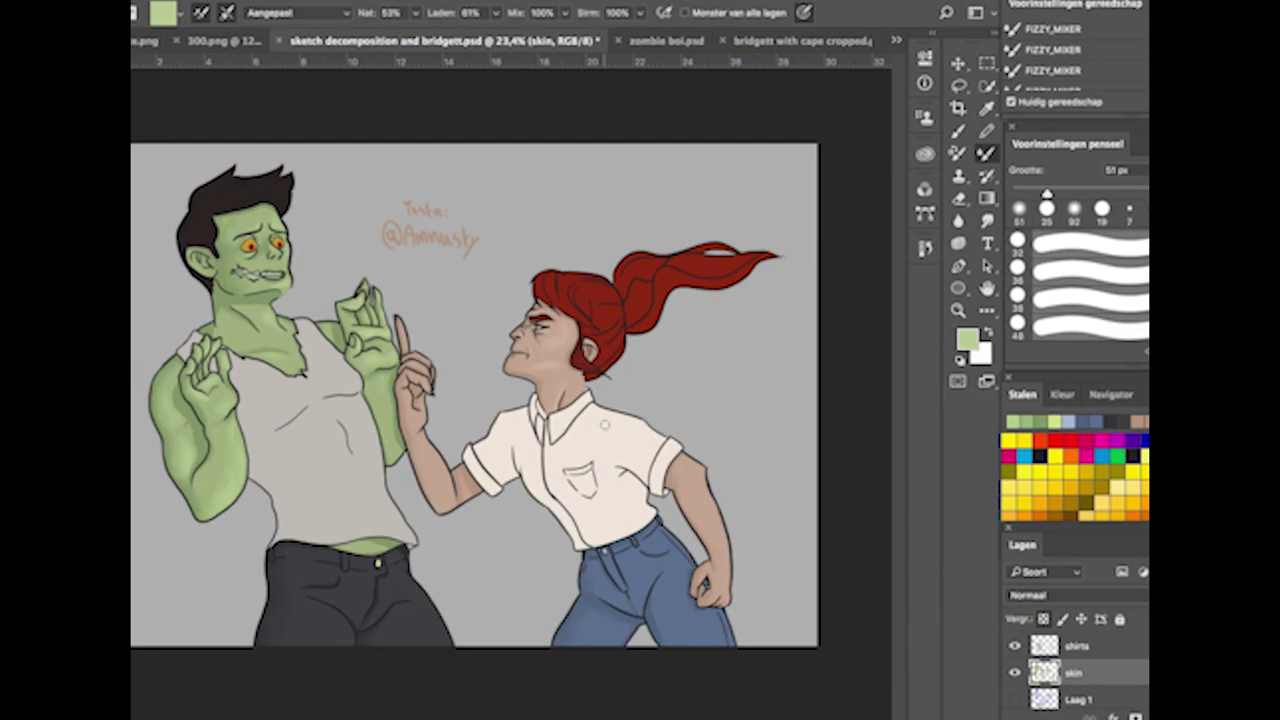
{"action": "scroll", "coordinate": [600, 423], "scroll_direction": "up", "scroll_amount": 6}
Sample the cream shirt colour, choose a darker beige, and target the shirts layer.
{"action": "key", "text": "i"}
{"action": "left_click", "coordinate": [600, 423]}
{"action": "left_click", "coordinate": [967, 340]}
{"action": "left_click", "coordinate": [605, 190]}
{"action": "key", "text": "b"}
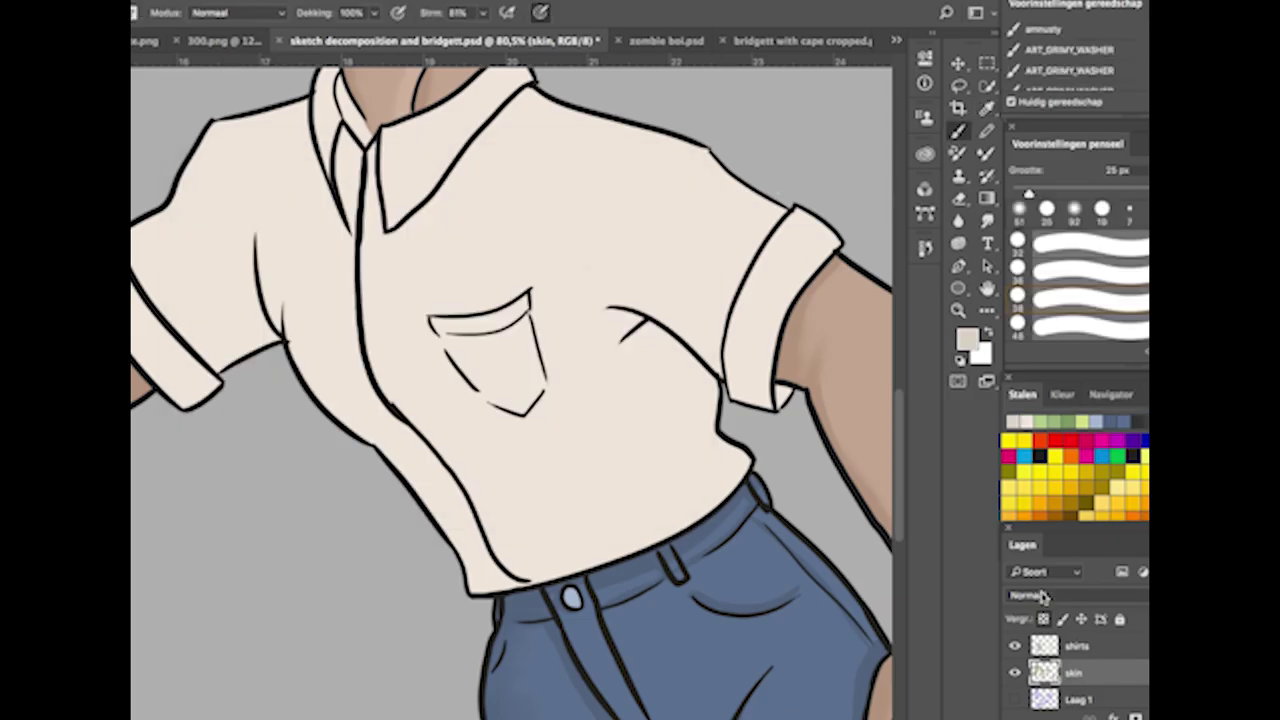
{"action": "key", "text": "alt+bracketright"}
{"action": "scroll", "coordinate": [543, 351], "scroll_direction": "down", "scroll_amount": 3}
{"action": "scroll", "coordinate": [543, 351], "scroll_direction": "up", "scroll_amount": 8}
{"action": "scroll", "coordinate": [543, 351], "scroll_direction": "down", "scroll_amount": 6}
{"action": "left_click", "coordinate": [967, 340]}
{"action": "left_click", "coordinate": [634, 186]}
Paint darker beige shadows along the collar, left shoulder and left sleeve crease.
{"action": "left_click_drag", "start_coordinate": [280, 105], "coordinate": [325, 228]}
{"action": "left_click_drag", "start_coordinate": [318, 130], "coordinate": [358, 242]}
{"action": "left_click_drag", "start_coordinate": [468, 108], "coordinate": [362, 252]}
{"action": "scroll", "coordinate": [428, 170], "scroll_direction": "up", "scroll_amount": 2}
{"action": "mouse_move", "coordinate": [274, 170]}
{"action": "left_mouse_down"}
{"action": "mouse_move", "coordinate": [180, 198]}
{"action": "mouse_move", "coordinate": [135, 290]}
{"action": "left_mouse_up"}
{"action": "mouse_move", "coordinate": [228, 315]}
{"action": "left_mouse_down"}
{"action": "mouse_move", "coordinate": [253, 424]}
{"action": "mouse_move", "coordinate": [215, 260]}
{"action": "left_mouse_up"}
{"action": "left_click_drag", "start_coordinate": [225, 410], "coordinate": [170, 463]}
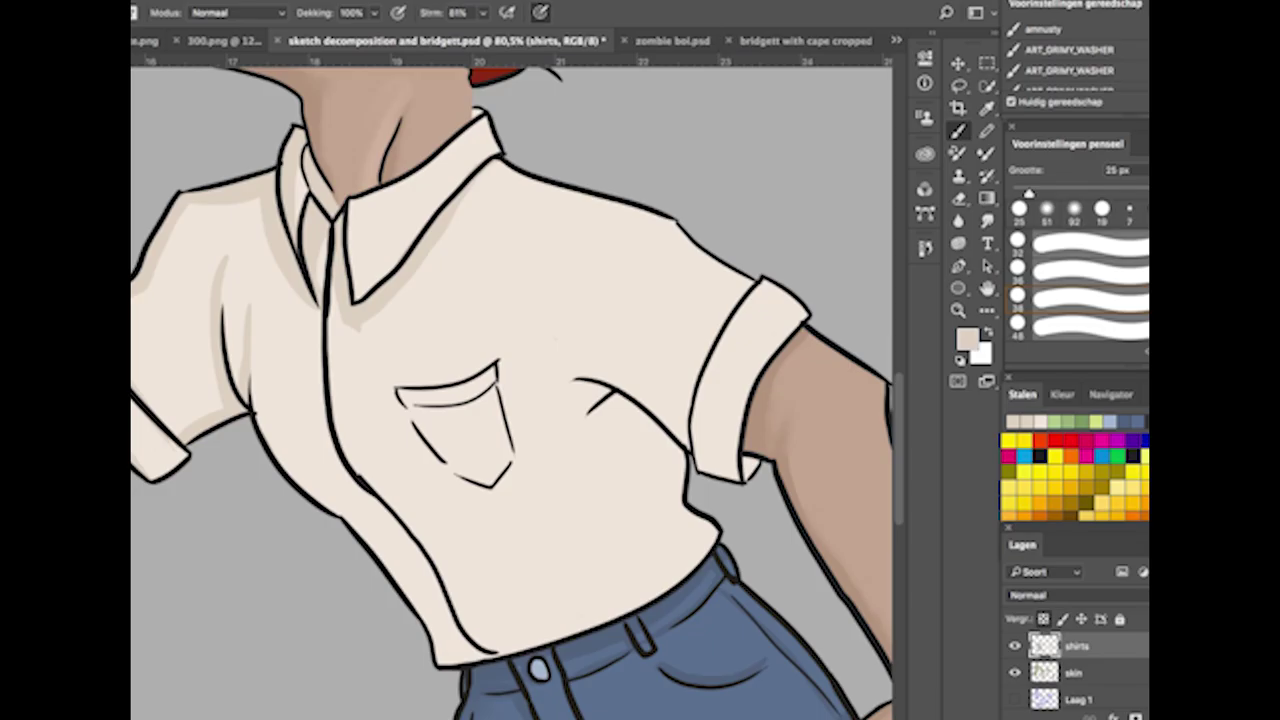
Shade the right torso wrinkles, pocket edges, centre placket and bottom hem.
{"action": "mouse_move", "coordinate": [683, 465]}
{"action": "left_mouse_down"}
{"action": "mouse_move", "coordinate": [592, 404]}
{"action": "mouse_move", "coordinate": [648, 426]}
{"action": "left_mouse_up"}
{"action": "left_click_drag", "start_coordinate": [536, 378], "coordinate": [600, 390]}
{"action": "left_click_drag", "start_coordinate": [404, 400], "coordinate": [470, 490]}
{"action": "left_click_drag", "start_coordinate": [498, 366], "coordinate": [404, 368]}
{"action": "left_click_drag", "start_coordinate": [322, 330], "coordinate": [470, 650]}
{"action": "mouse_move", "coordinate": [250, 338]}
{"action": "left_mouse_down"}
{"action": "mouse_move", "coordinate": [326, 504]}
{"action": "mouse_move", "coordinate": [440, 655]}
{"action": "left_mouse_up"}
{"action": "left_click_drag", "start_coordinate": [430, 660], "coordinate": [586, 632]}
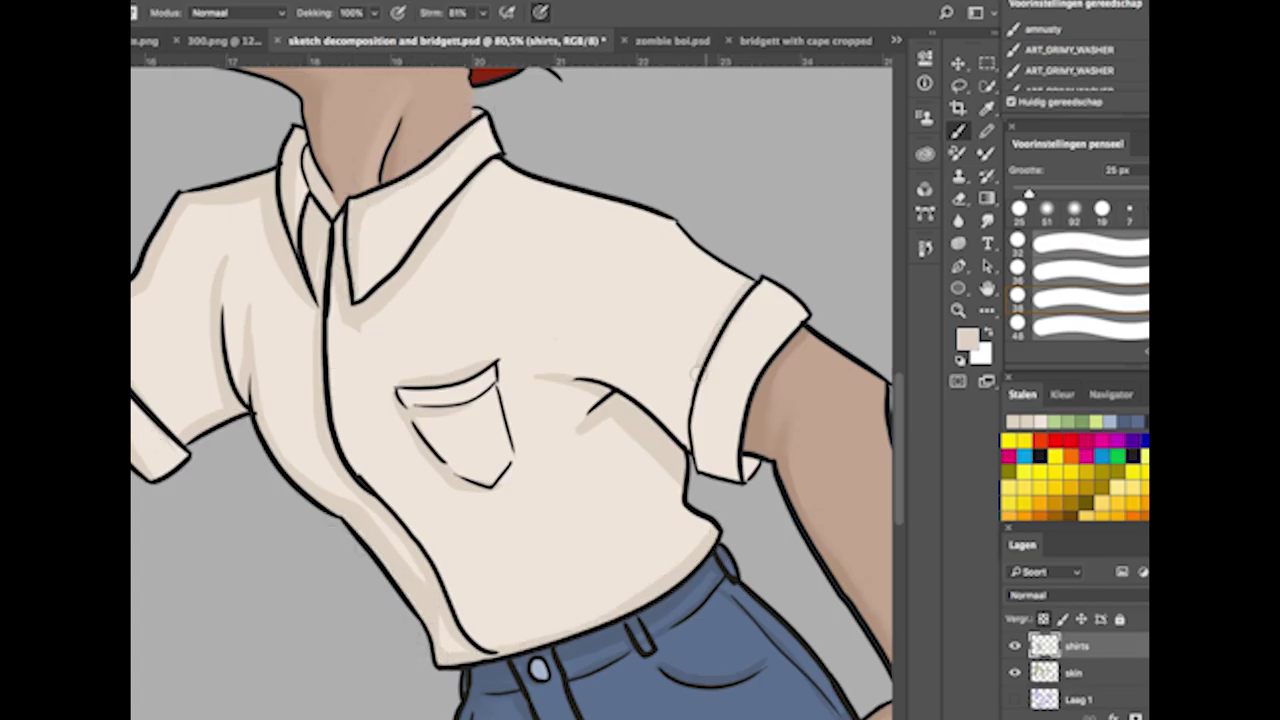
{"action": "left_click_drag", "start_coordinate": [700, 440], "coordinate": [556, 378]}
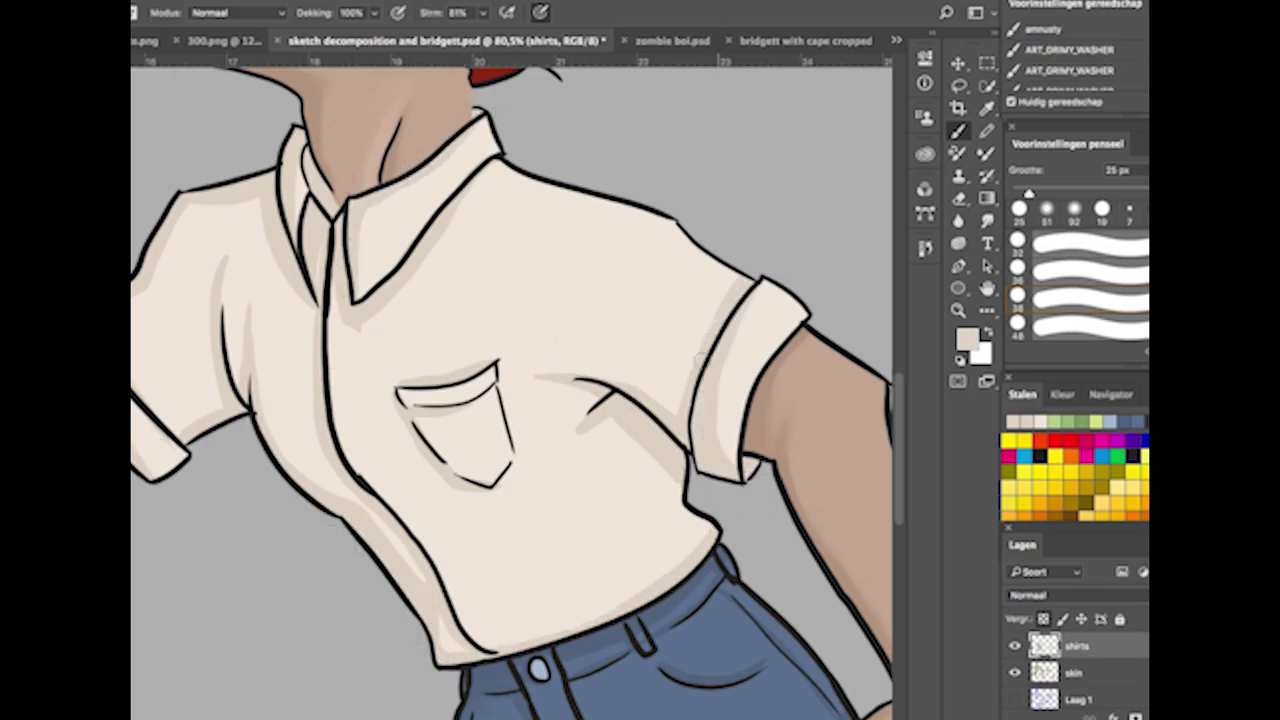
Blend the shirt shadows with the Mixer Brush, adding a lower-right shadow.
{"action": "key", "text": "shift+b"}
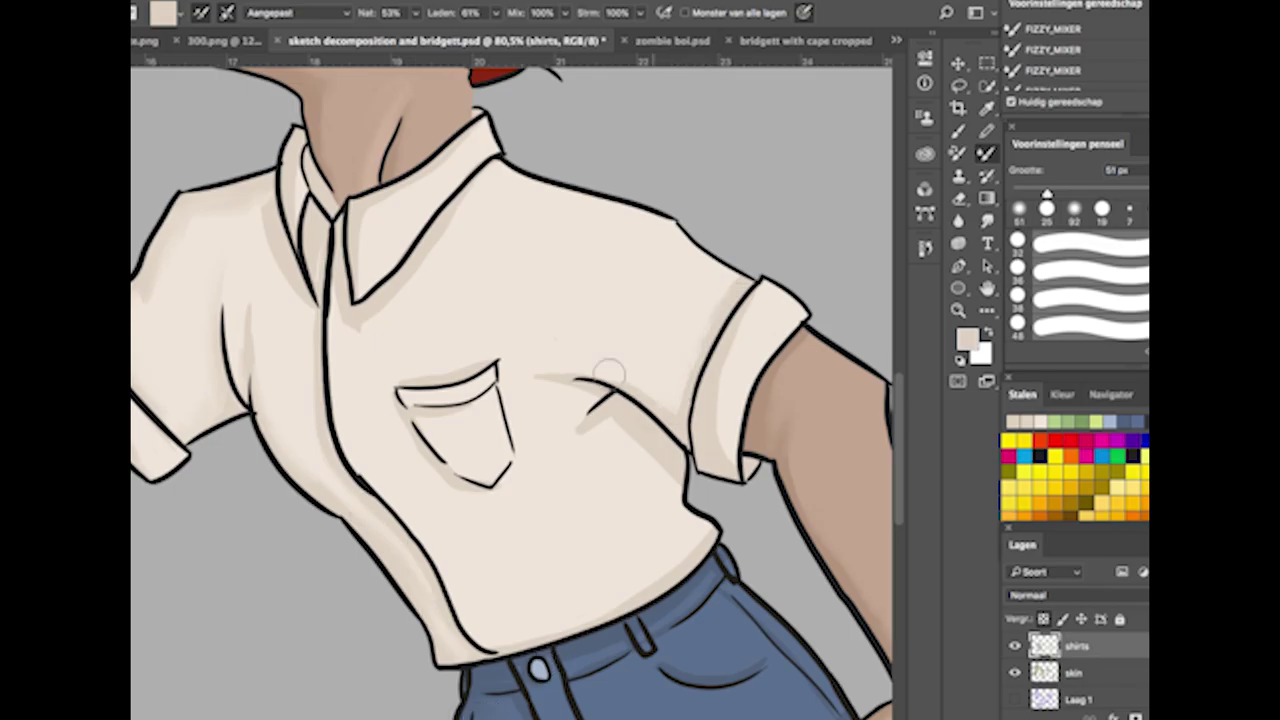
{"action": "left_click_drag", "start_coordinate": [724, 446], "coordinate": [718, 444]}
{"action": "left_click", "coordinate": [958, 131]}
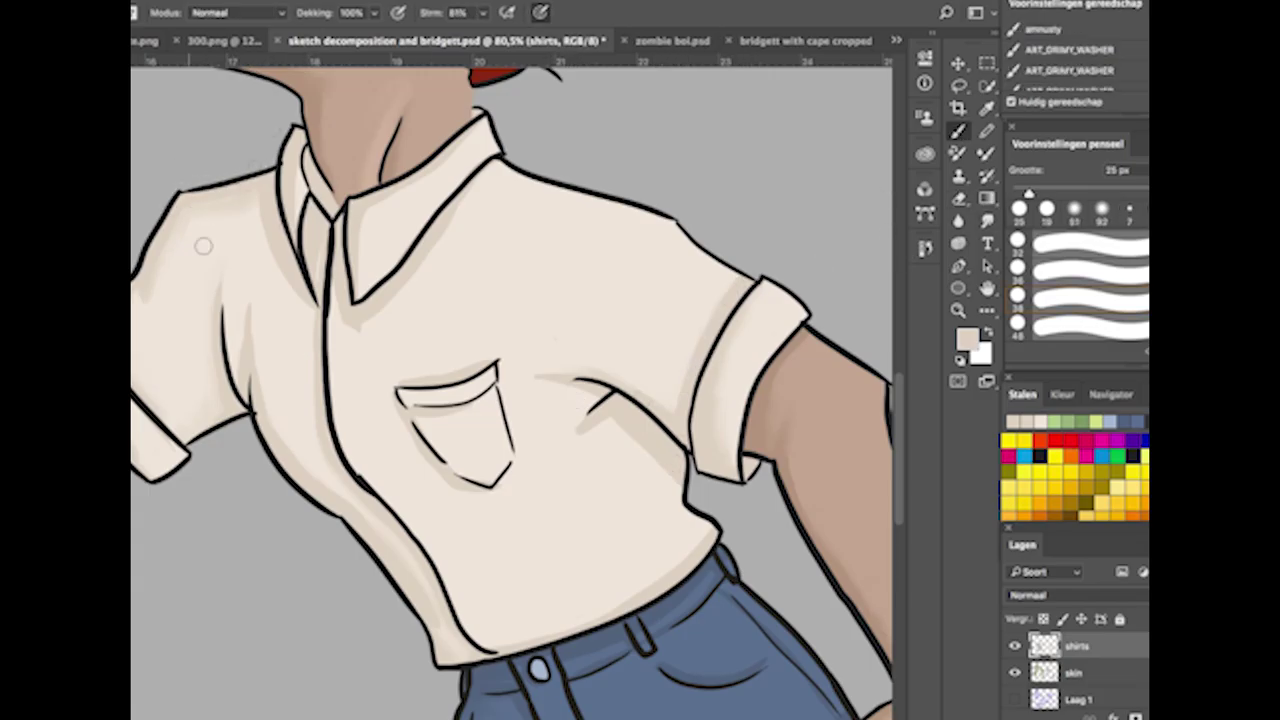
{"action": "key", "text": "shift+b"}
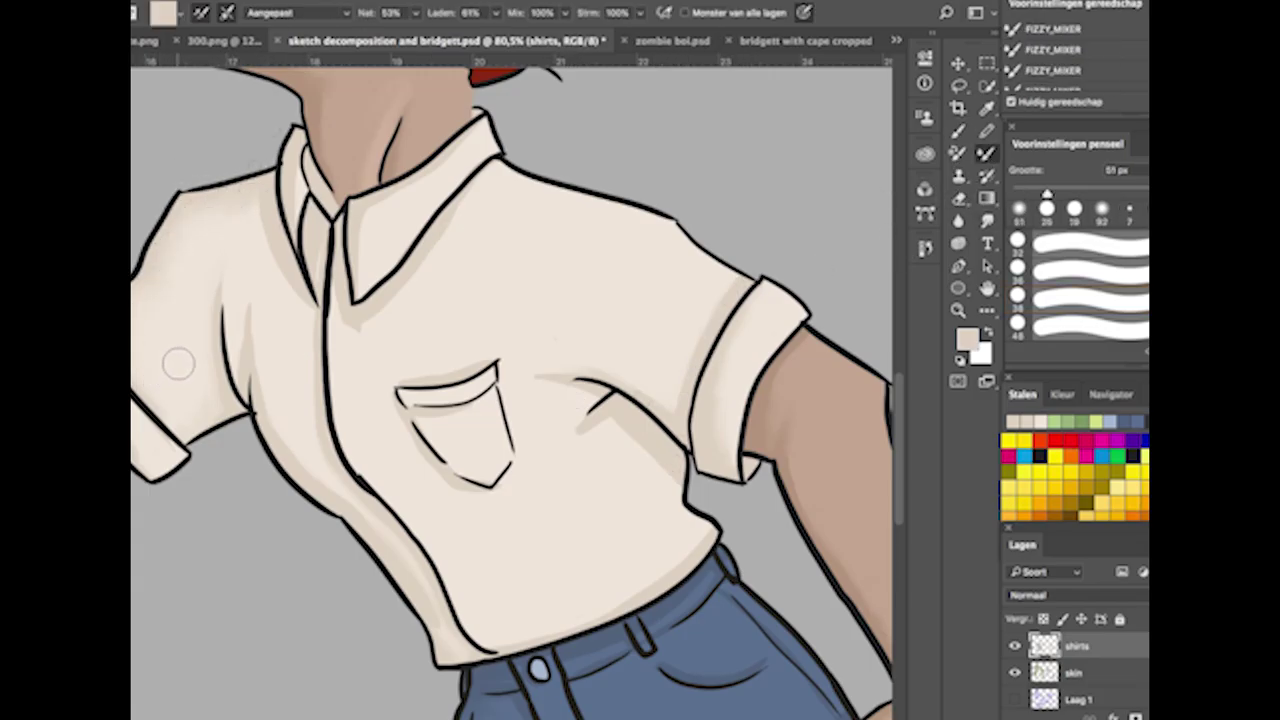
{"action": "key", "text": "shift+b"}
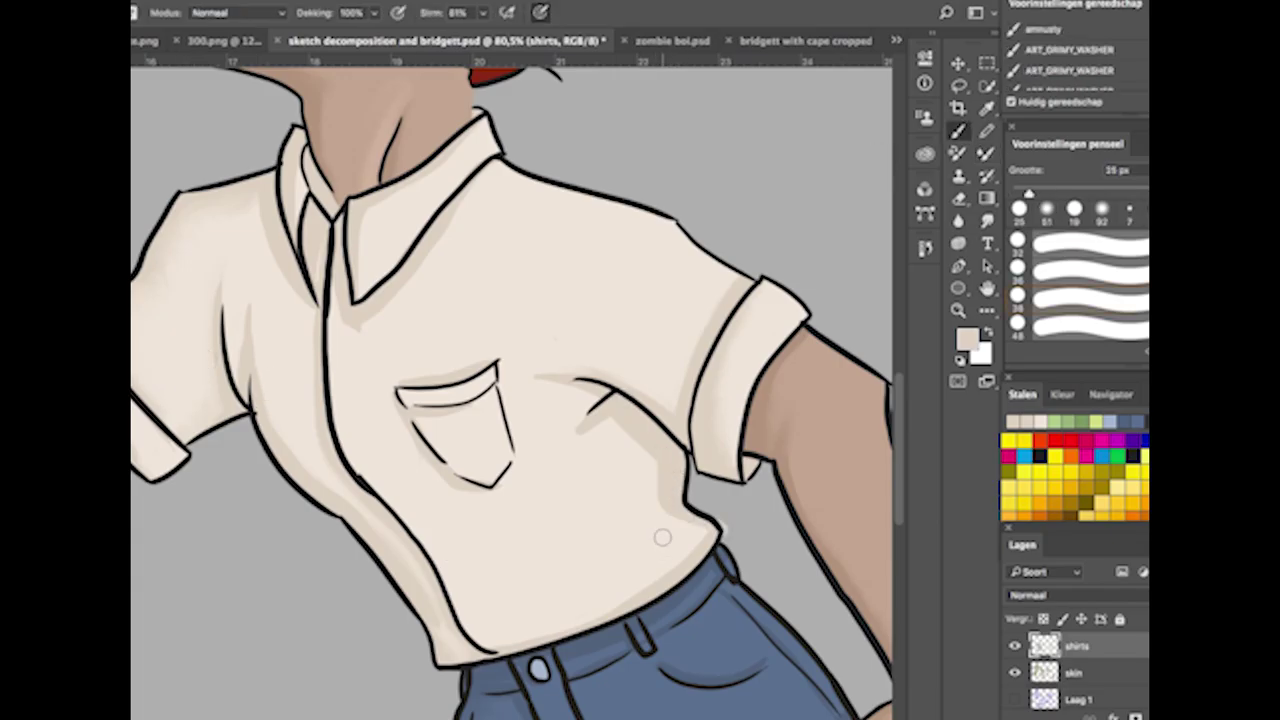
{"action": "left_click_drag", "start_coordinate": [668, 500], "coordinate": [614, 550]}
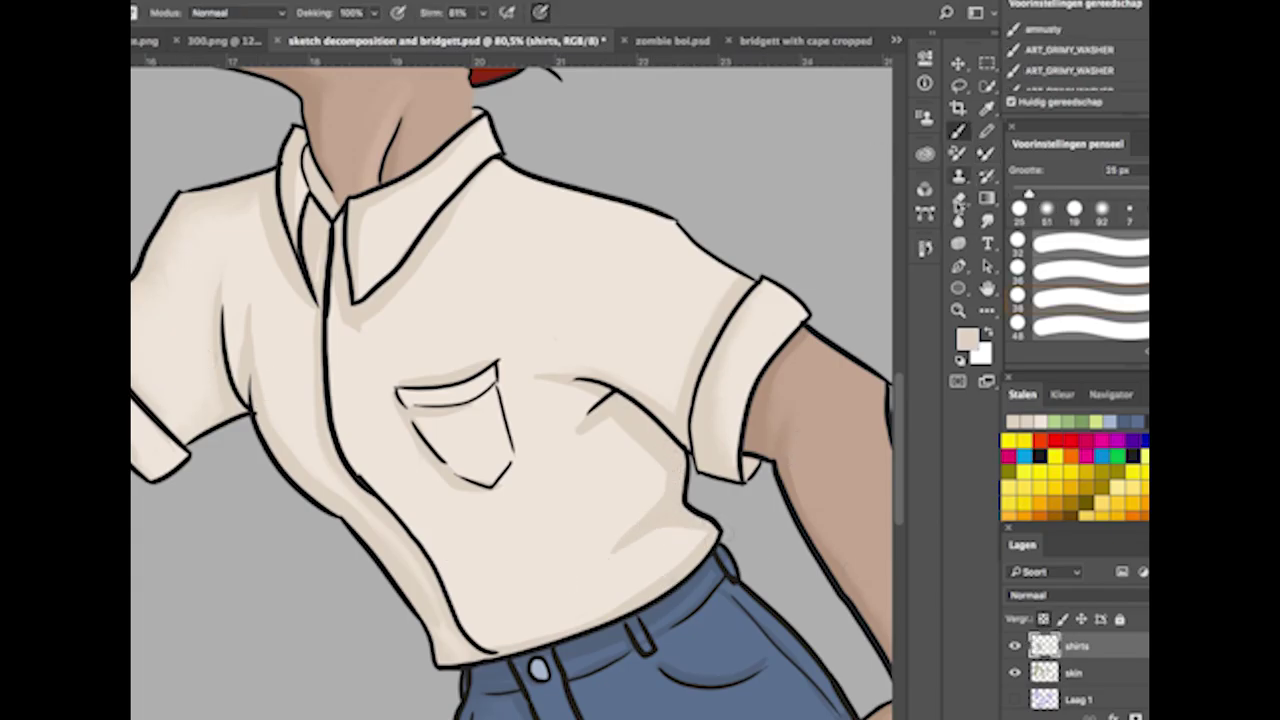
{"action": "key", "text": "shift+b"}
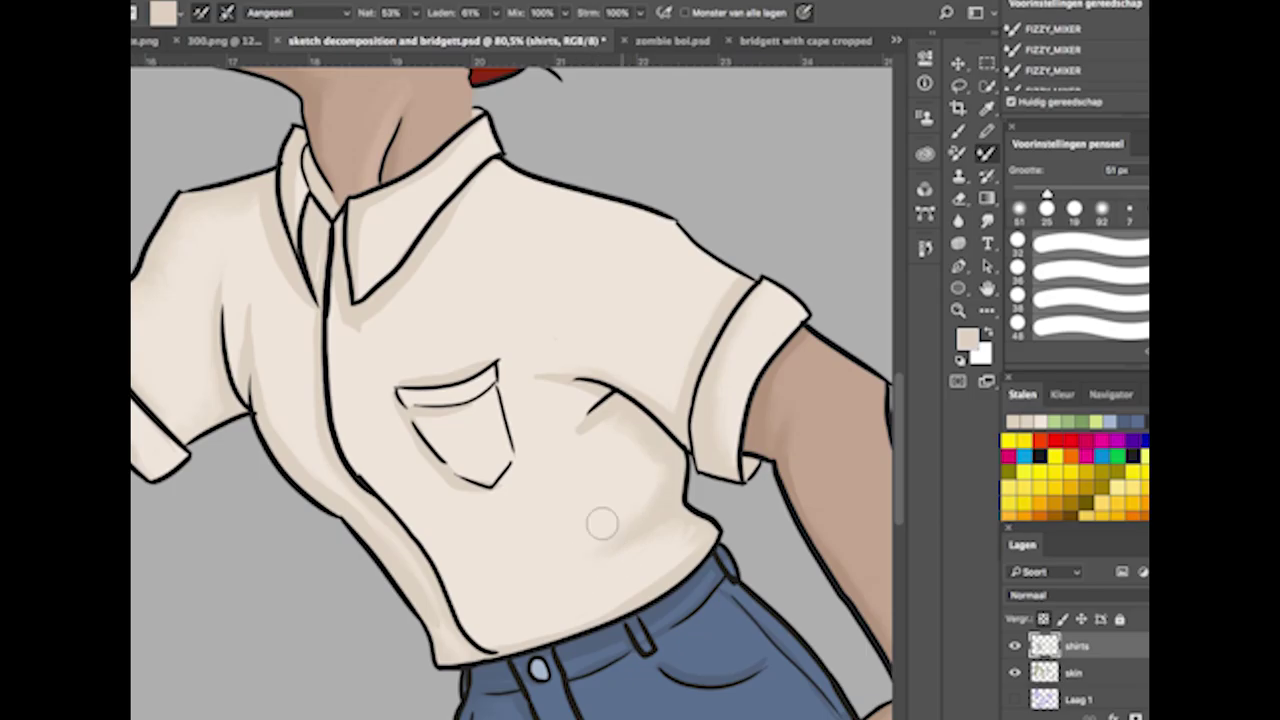
{"action": "left_click_drag", "start_coordinate": [411, 418], "coordinate": [447, 472]}
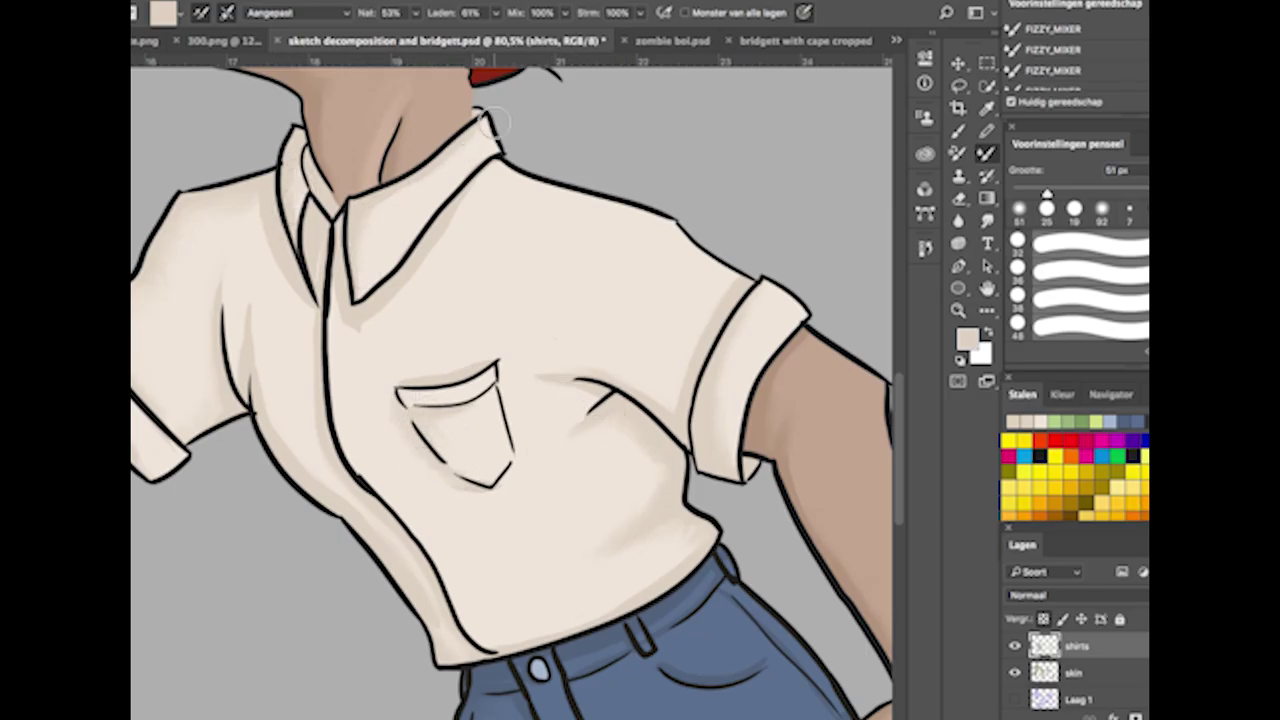
{"action": "scroll", "coordinate": [493, 122], "scroll_direction": "down", "scroll_amount": 3}
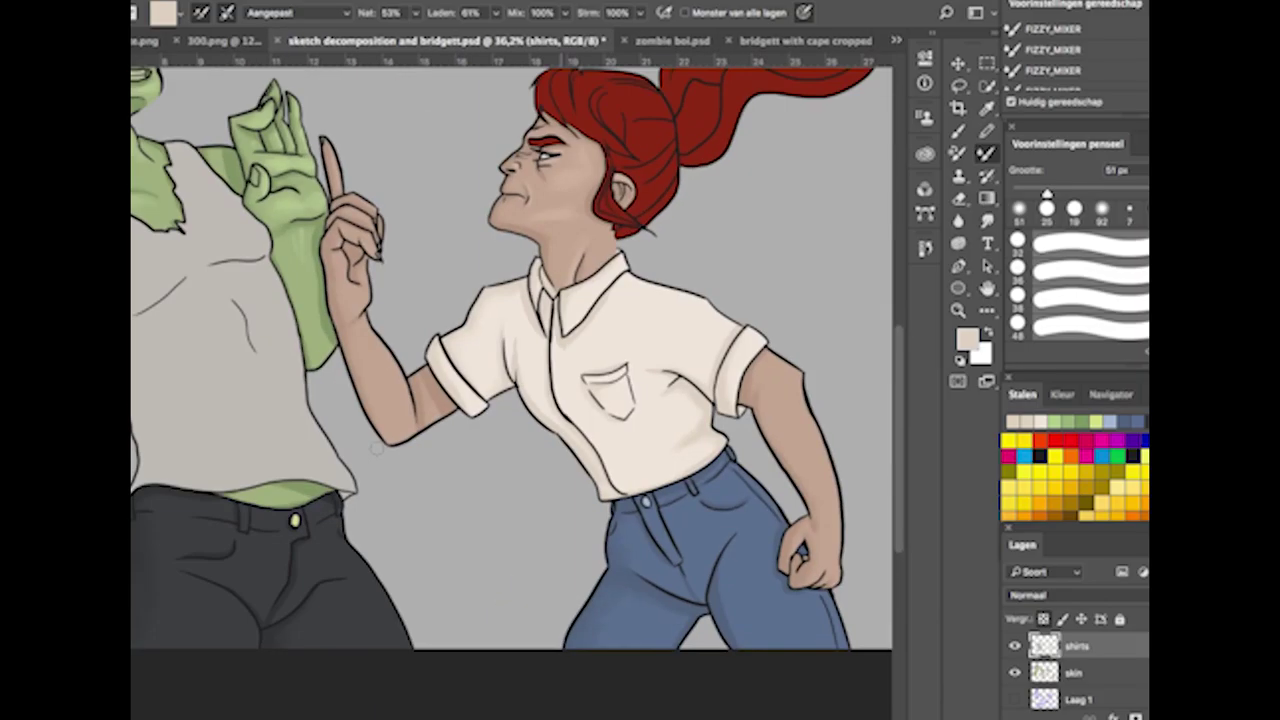
{"action": "scroll", "coordinate": [493, 122], "scroll_direction": "up", "scroll_amount": 2}
Sample the tank top's grey and set a darker grey as the painting colour.
{"action": "key", "text": "i"}
{"action": "left_click", "coordinate": [967, 340]}
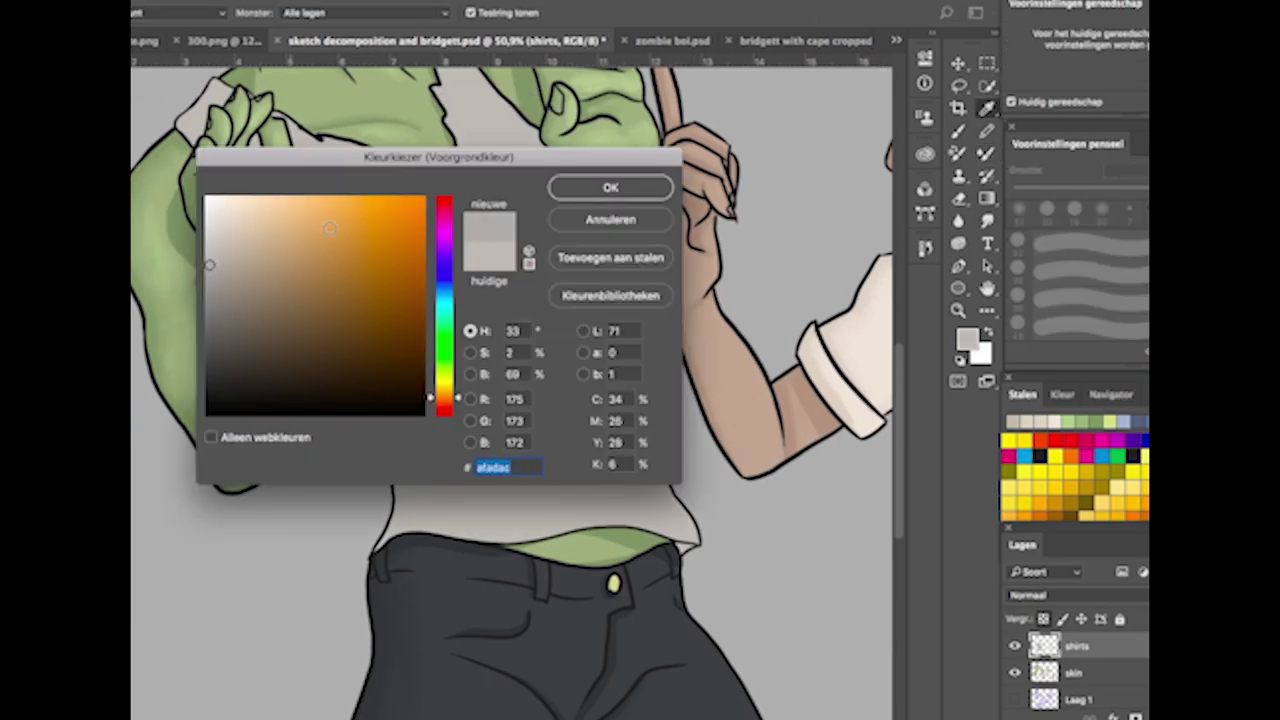
{"action": "key", "text": "Return"}
{"action": "key", "text": "b"}
{"action": "scroll", "coordinate": [510, 390], "scroll_direction": "up", "scroll_amount": 3}
{"action": "scroll", "coordinate": [510, 390], "scroll_direction": "up", "scroll_amount": 2}
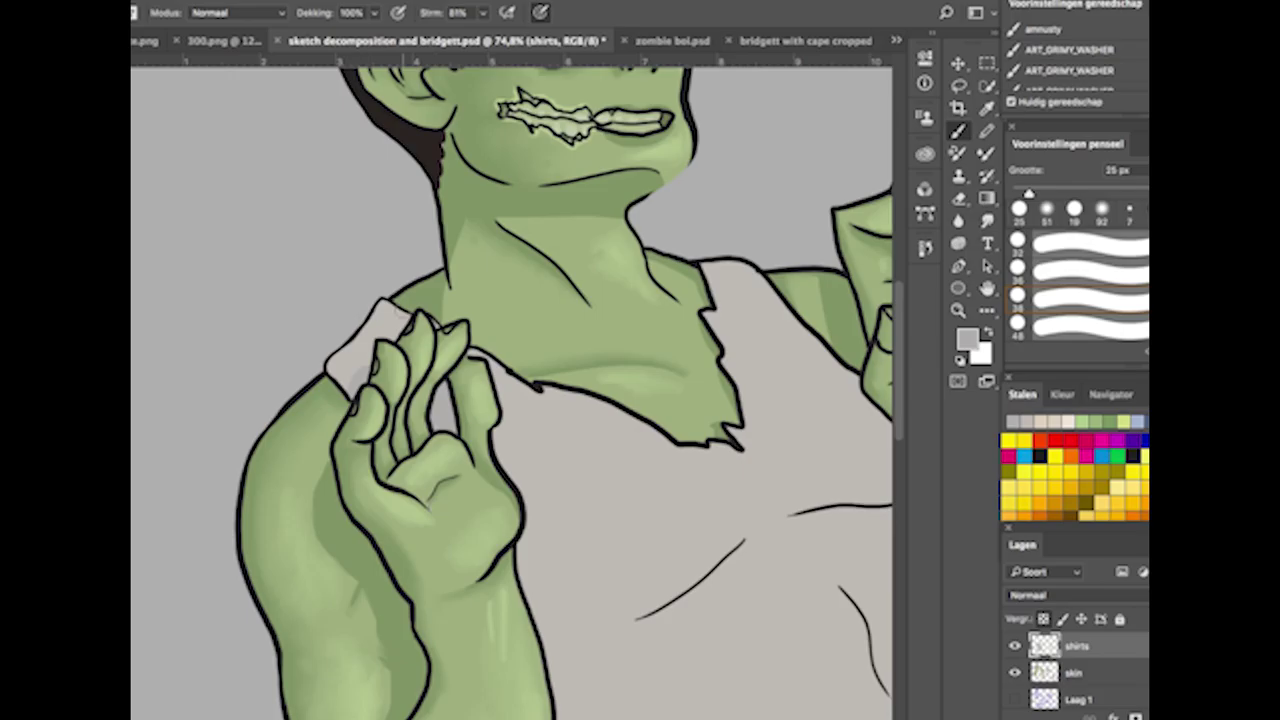
{"action": "scroll", "coordinate": [510, 390], "scroll_direction": "down", "scroll_amount": 4}
{"action": "scroll", "coordinate": [510, 390], "scroll_direction": "right", "scroll_amount": 5}
Paint shadows along the tank top's shoulder and lower-left chest line, redoing misplaced strokes.
{"action": "left_click_drag", "start_coordinate": [616, 196], "coordinate": [670, 268]}
{"action": "mouse_move", "coordinate": [560, 346]}
{"action": "left_mouse_down"}
{"action": "mouse_move", "coordinate": [688, 330]}
{"action": "mouse_move", "coordinate": [380, 455]}
{"action": "left_mouse_up"}
{"action": "key", "text": "ctrl+z"}
{"action": "mouse_move", "coordinate": [690, 332]}
{"action": "left_mouse_down"}
{"action": "mouse_move", "coordinate": [549, 365]}
{"action": "mouse_move", "coordinate": [380, 455]}
{"action": "left_mouse_up"}
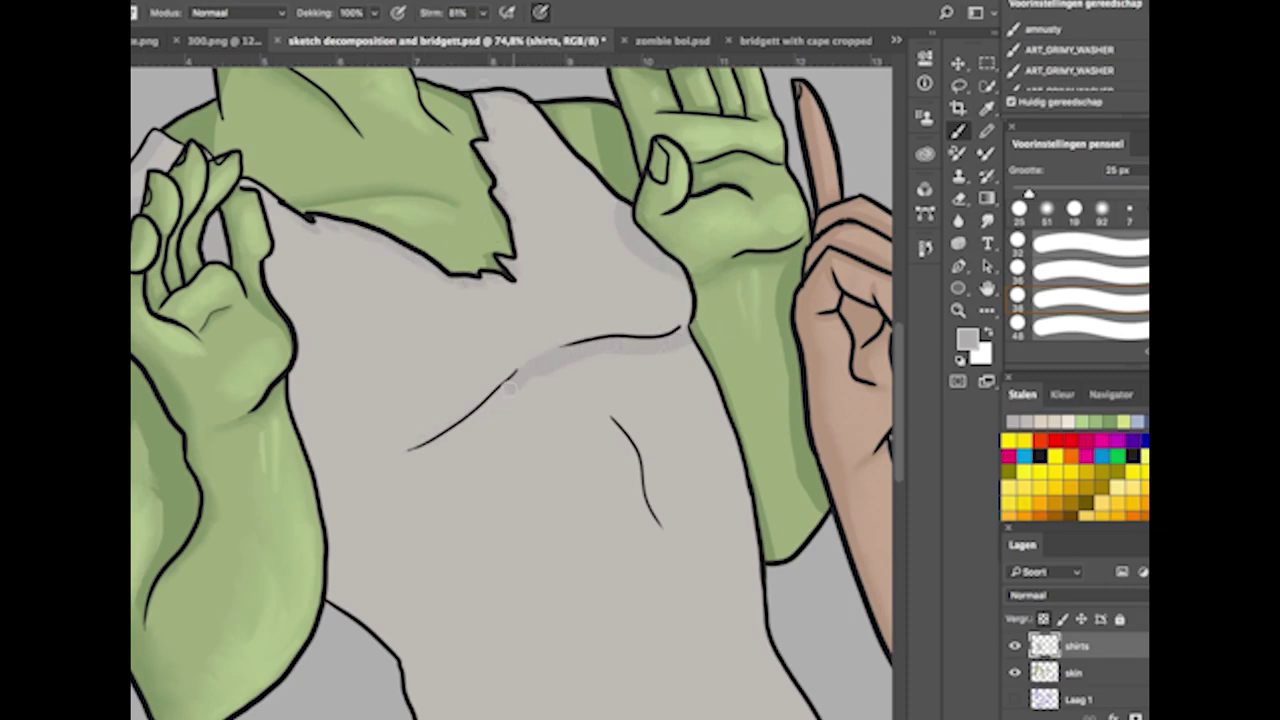
{"action": "key", "text": "ctrl+z"}
{"action": "left_click_drag", "start_coordinate": [544, 356], "coordinate": [378, 460]}
Shade below the tank top's chest crease and along its hem.
{"action": "key", "text": "i"}
{"action": "left_click", "coordinate": [986, 152]}
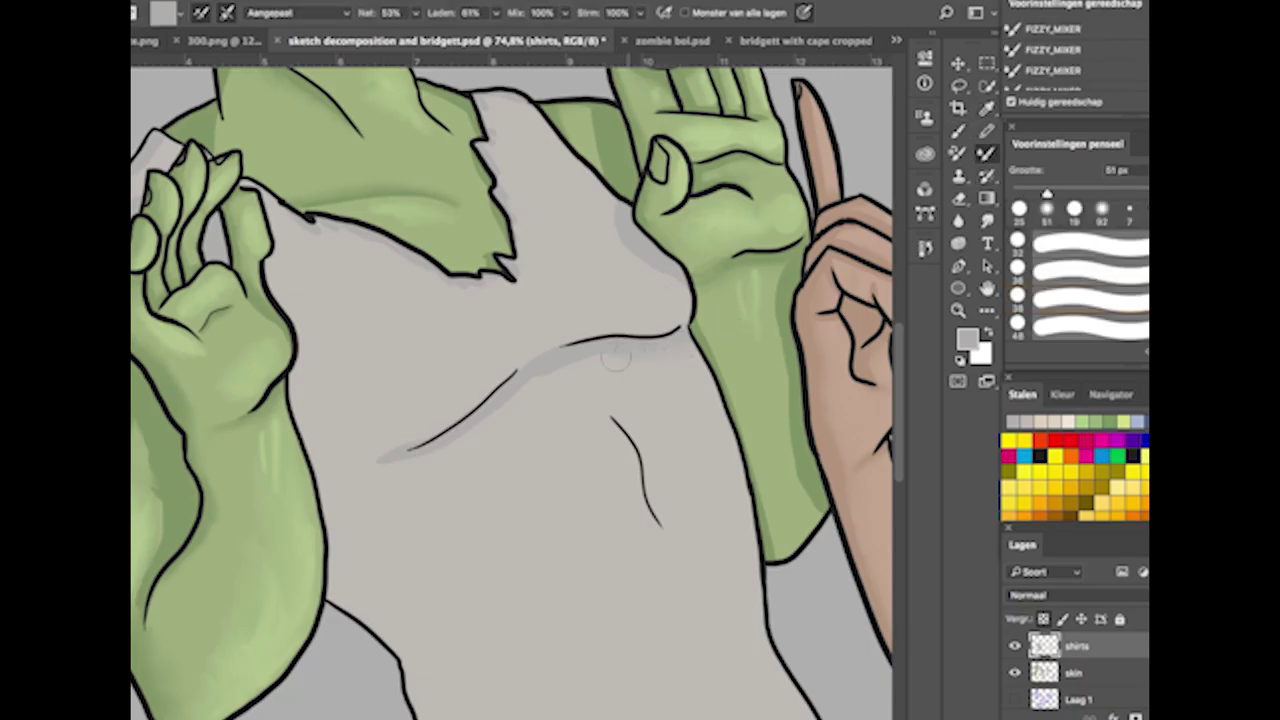
{"action": "key", "text": "b"}
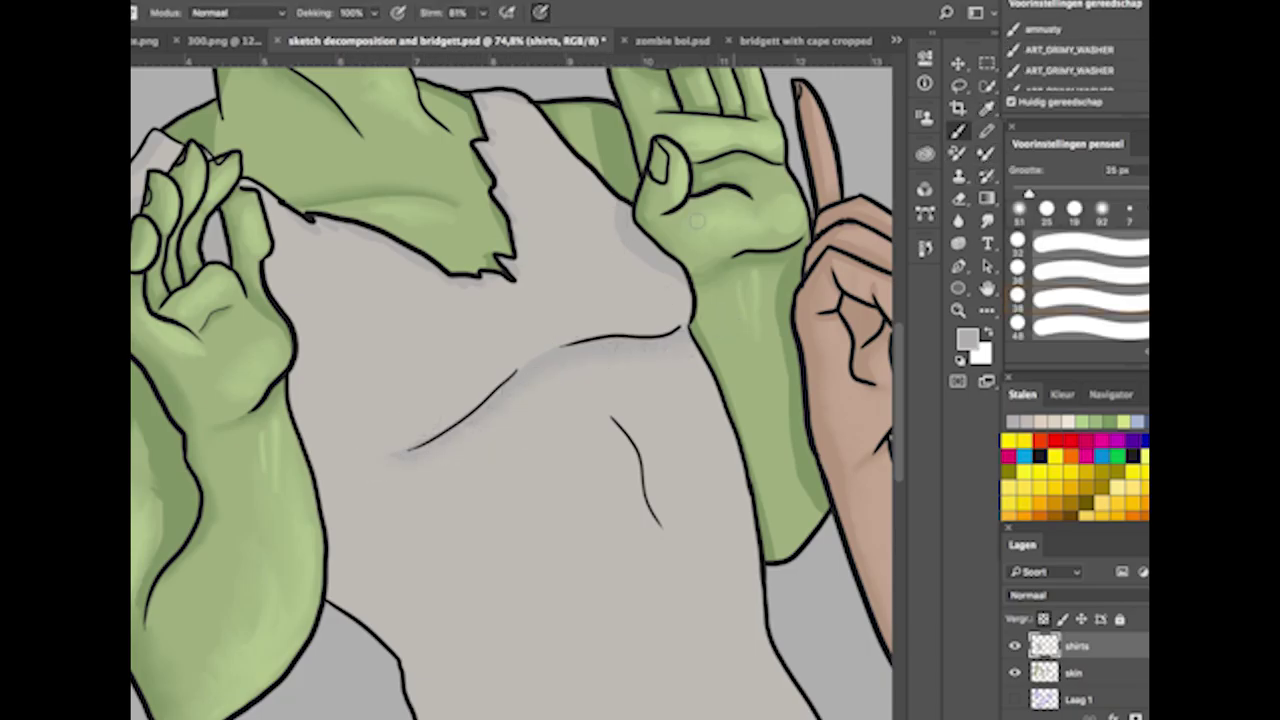
{"action": "scroll", "coordinate": [398, 463], "scroll_direction": "down", "scroll_amount": 5}
{"action": "left_click_drag", "start_coordinate": [315, 360], "coordinate": [409, 513]}
{"action": "left_click_drag", "start_coordinate": [604, 228], "coordinate": [688, 380]}
{"action": "left_click_drag", "start_coordinate": [830, 595], "coordinate": [742, 400]}
{"action": "key", "text": "ctrl+z"}
{"action": "left_click_drag", "start_coordinate": [705, 544], "coordinate": [522, 580]}
Blend the tank top shadows smoothly with the Mixer Brush.
{"action": "key", "text": "shift+b"}
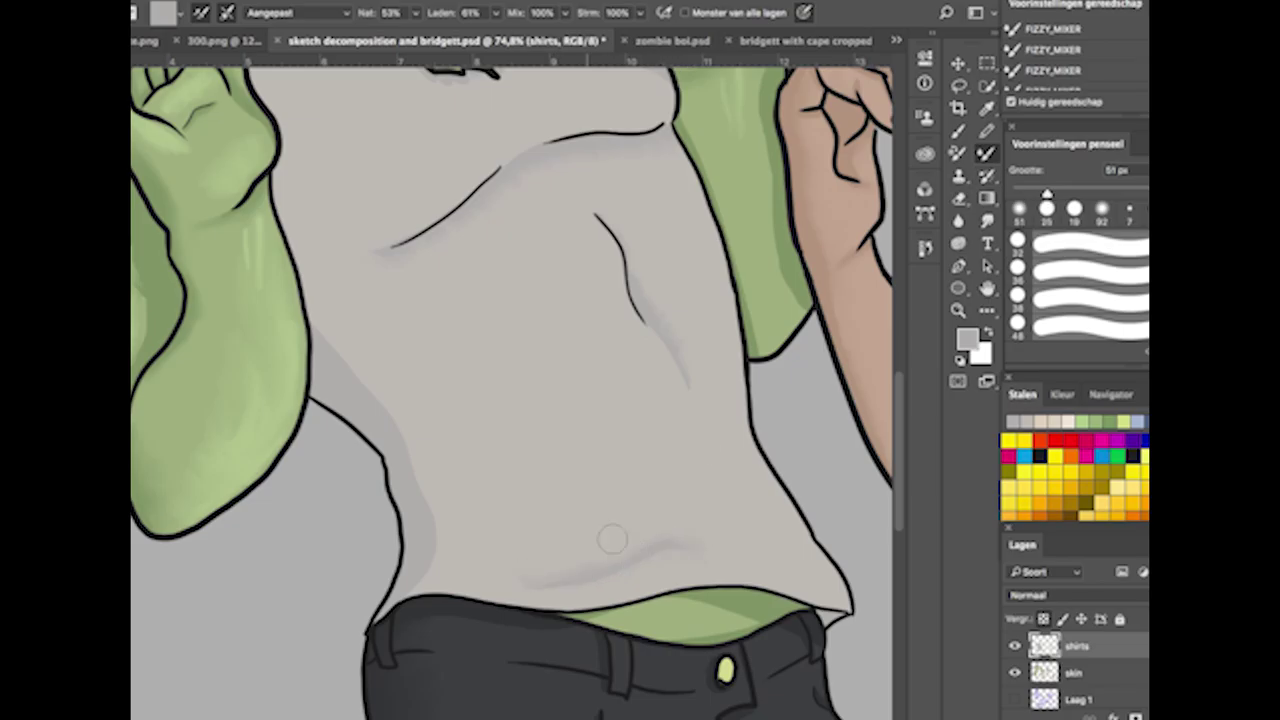
{"action": "key", "text": "shift+b"}
{"action": "scroll", "coordinate": [557, 371], "scroll_direction": "down", "scroll_amount": 2}
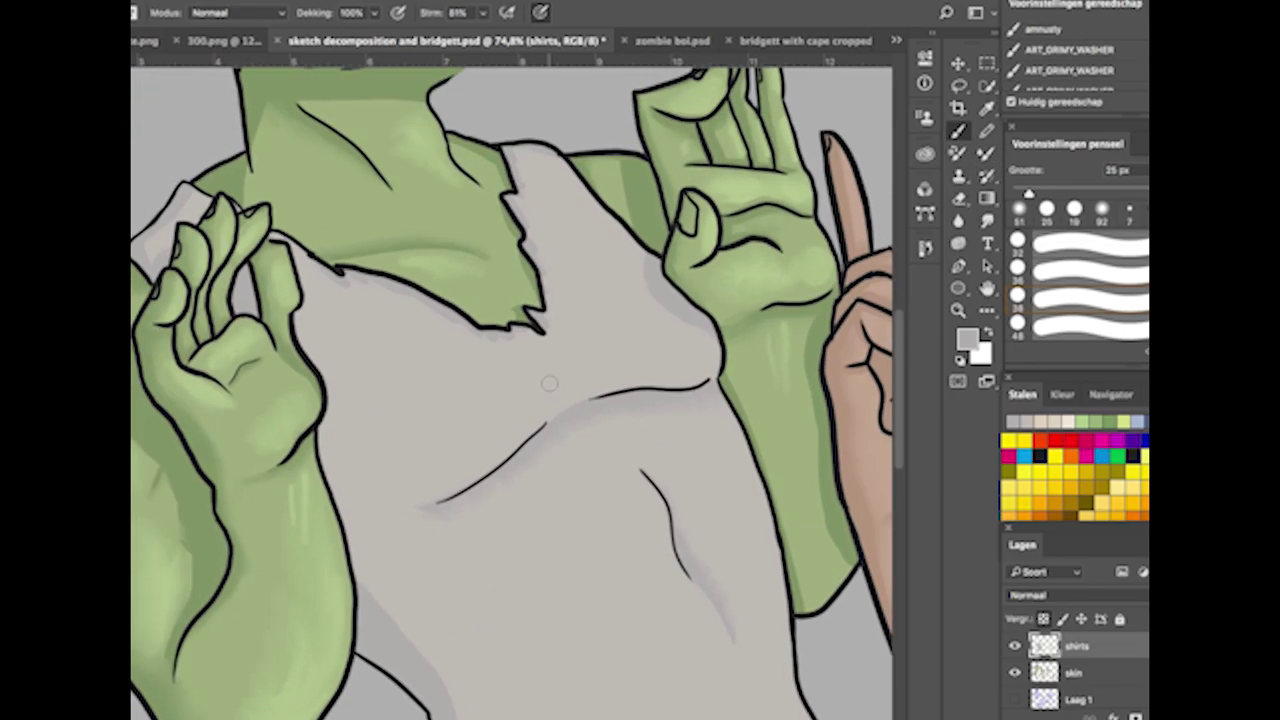
{"action": "scroll", "coordinate": [557, 371], "scroll_direction": "down", "scroll_amount": 2}
{"action": "scroll", "coordinate": [329, 433], "scroll_direction": "up", "scroll_amount": 2}
{"action": "key", "text": "shift+b"}
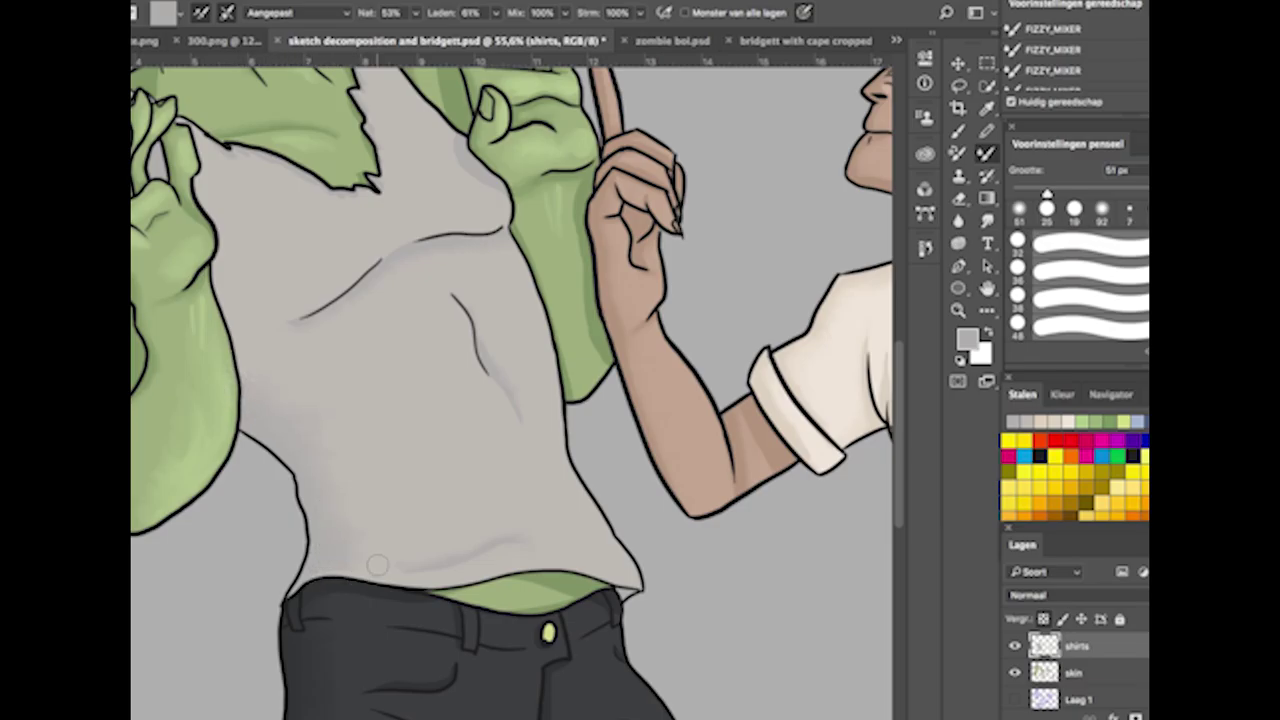
{"action": "scroll", "coordinate": [377, 566], "scroll_direction": "down", "scroll_amount": 3}
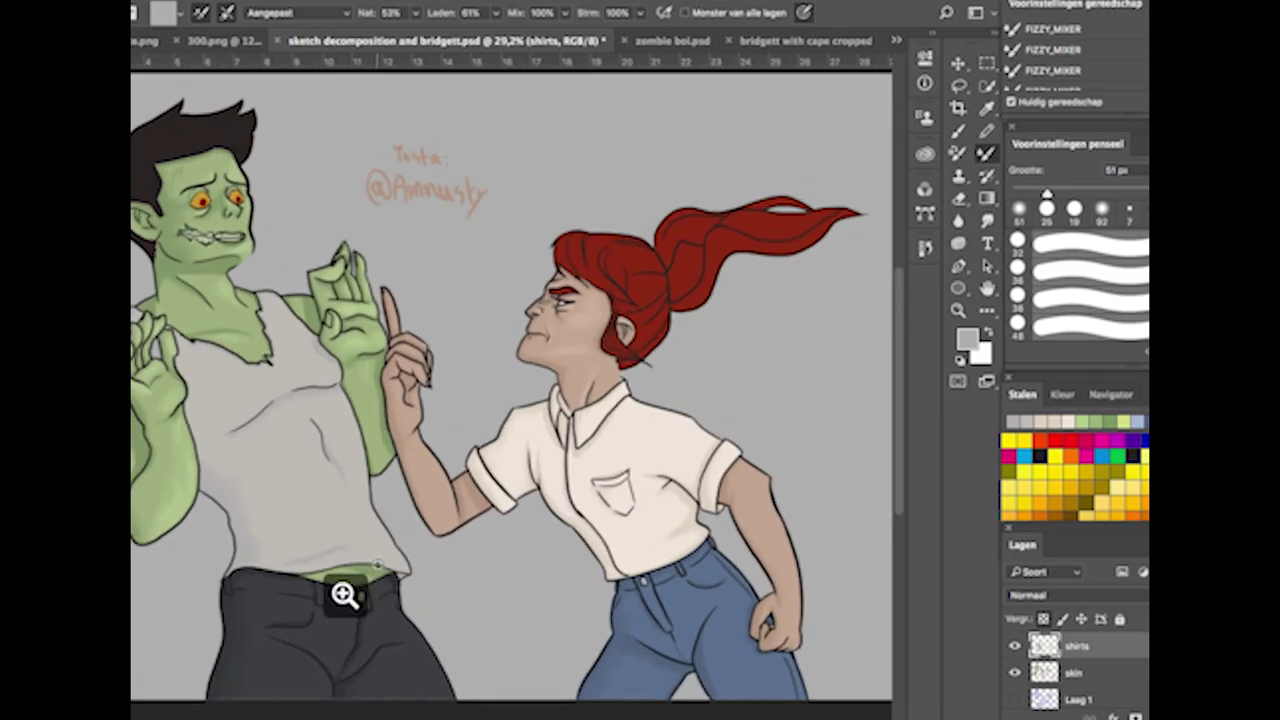
{"action": "scroll", "coordinate": [343, 594], "scroll_direction": "up", "scroll_amount": 4}
{"action": "scroll", "coordinate": [377, 566], "scroll_direction": "up", "scroll_amount": 5}
{"action": "scroll", "coordinate": [377, 566], "scroll_direction": "left", "scroll_amount": 3}
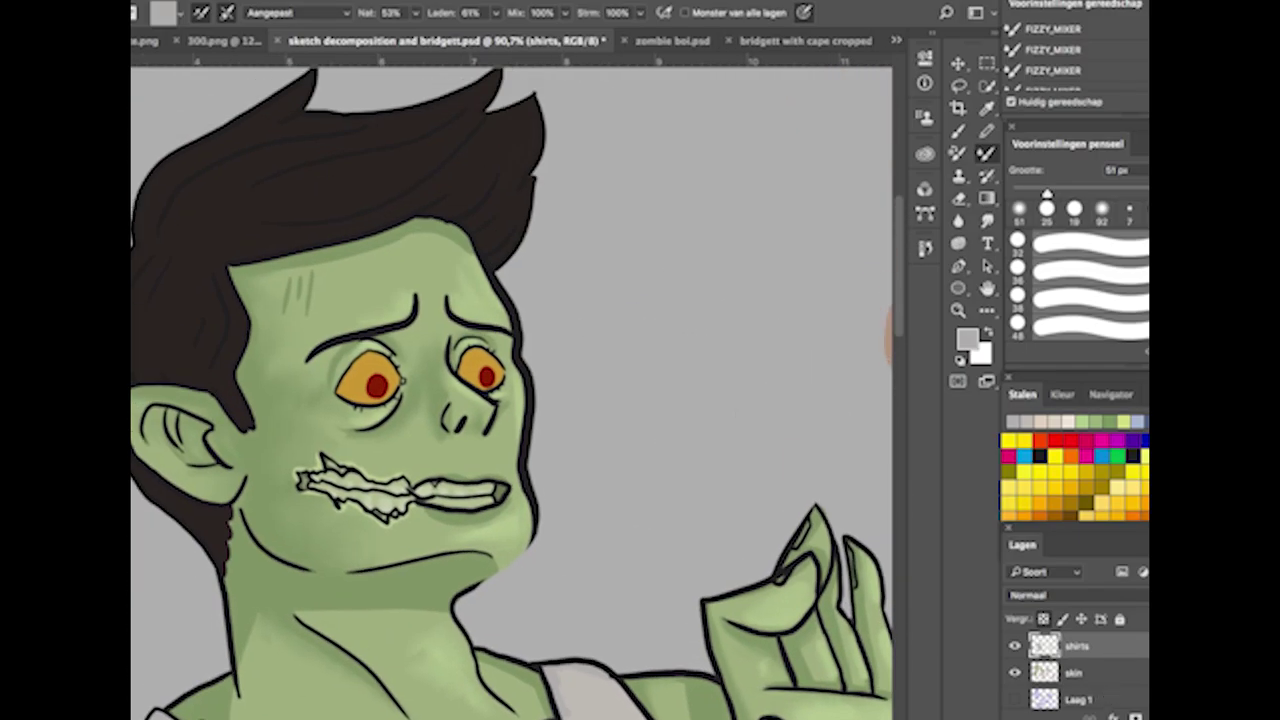
{"action": "scroll", "coordinate": [1015, 679], "scroll_direction": "up", "scroll_amount": 1}
Eyedrop the pupil's dark red, shrink the brush to 6 px, and zoom into the left eye.
{"action": "left_click", "coordinate": [985, 108]}
{"action": "left_click", "coordinate": [886, 335]}
{"action": "left_click", "coordinate": [967, 340]}
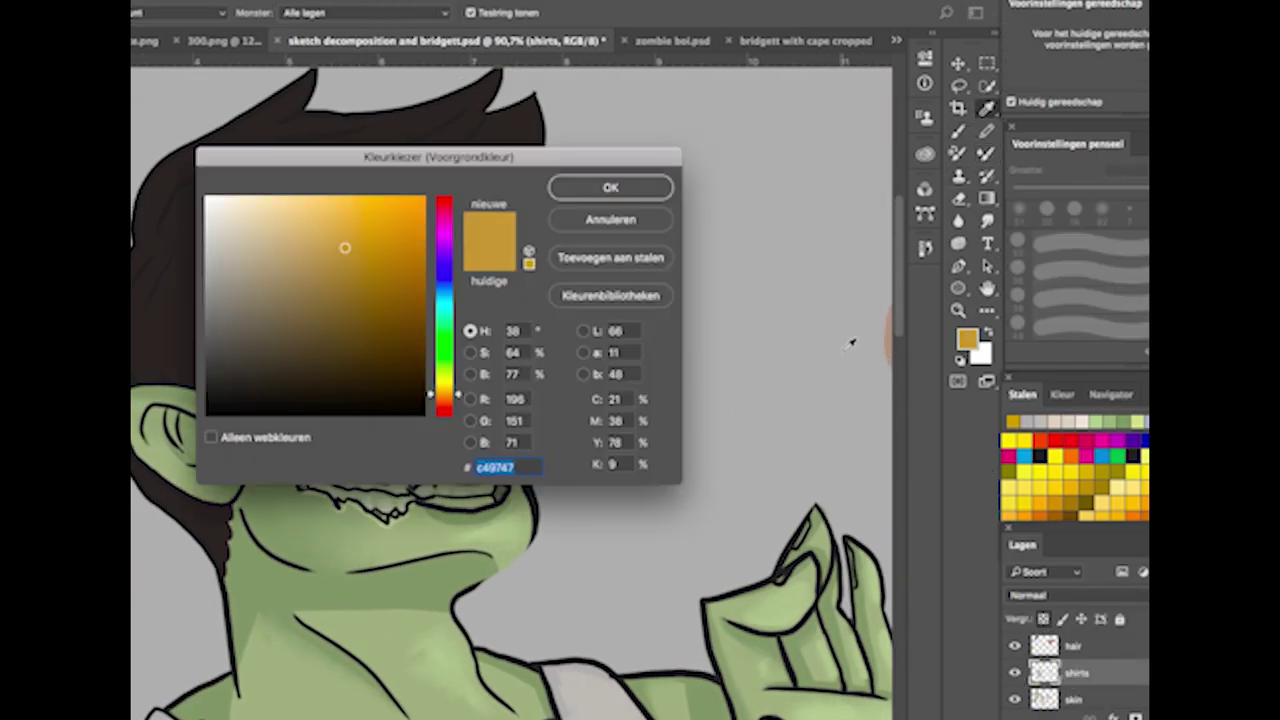
{"action": "key", "text": "Return"}
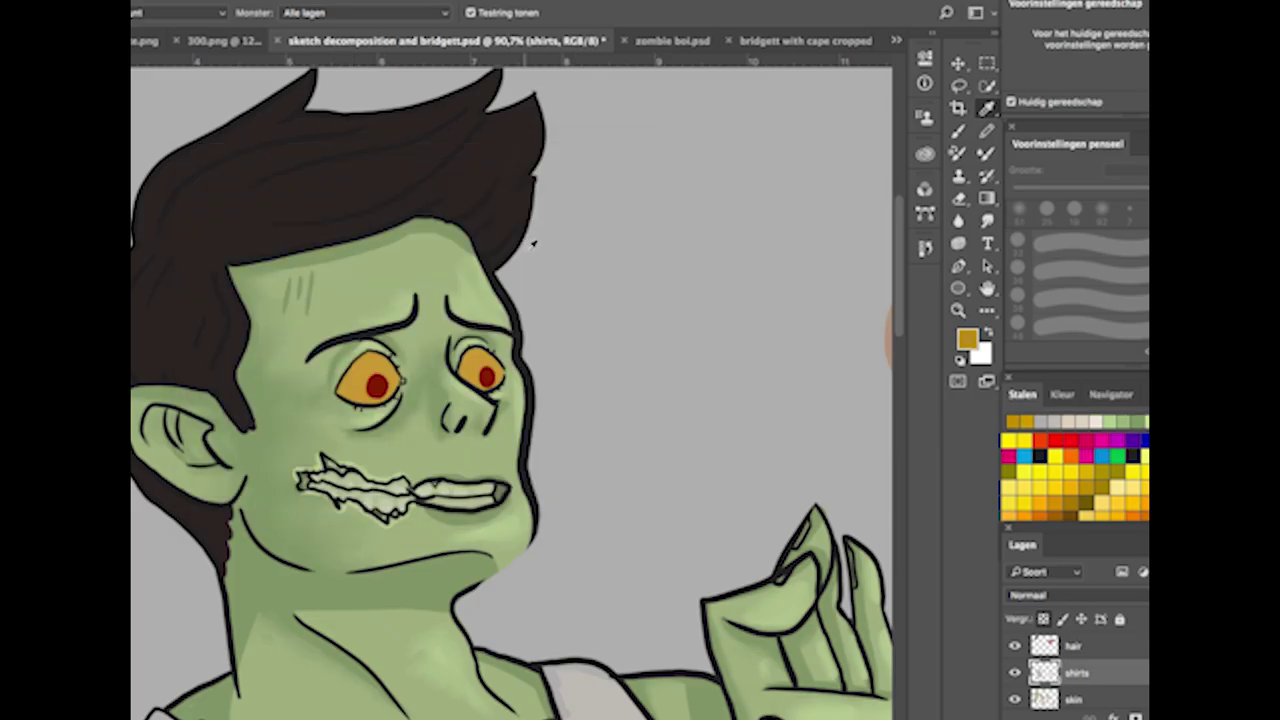
{"action": "scroll", "coordinate": [409, 380], "scroll_direction": "up", "scroll_amount": 5}
{"action": "key", "text": "b"}
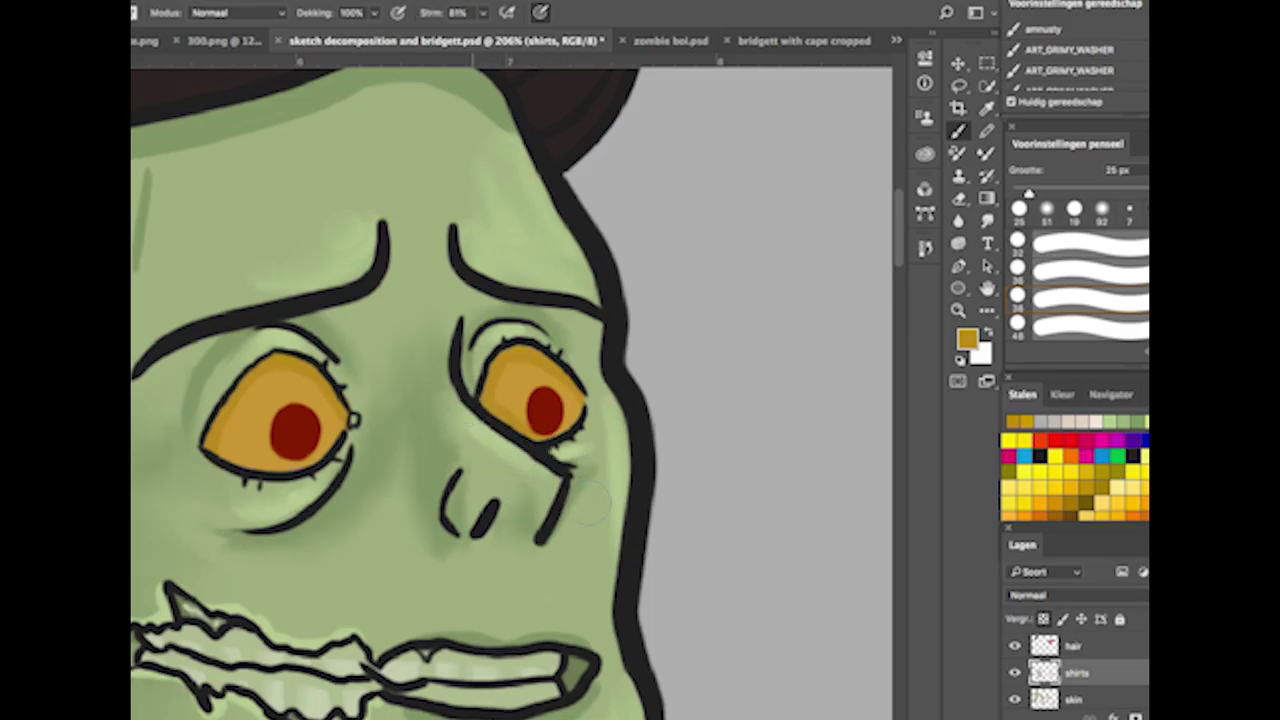
{"action": "left_click", "coordinate": [295, 432], "text": "alt"}
{"action": "left_click_drag", "start_coordinate": [1029, 193], "coordinate": [1016, 193]}
{"action": "left_click", "coordinate": [554, 409]}
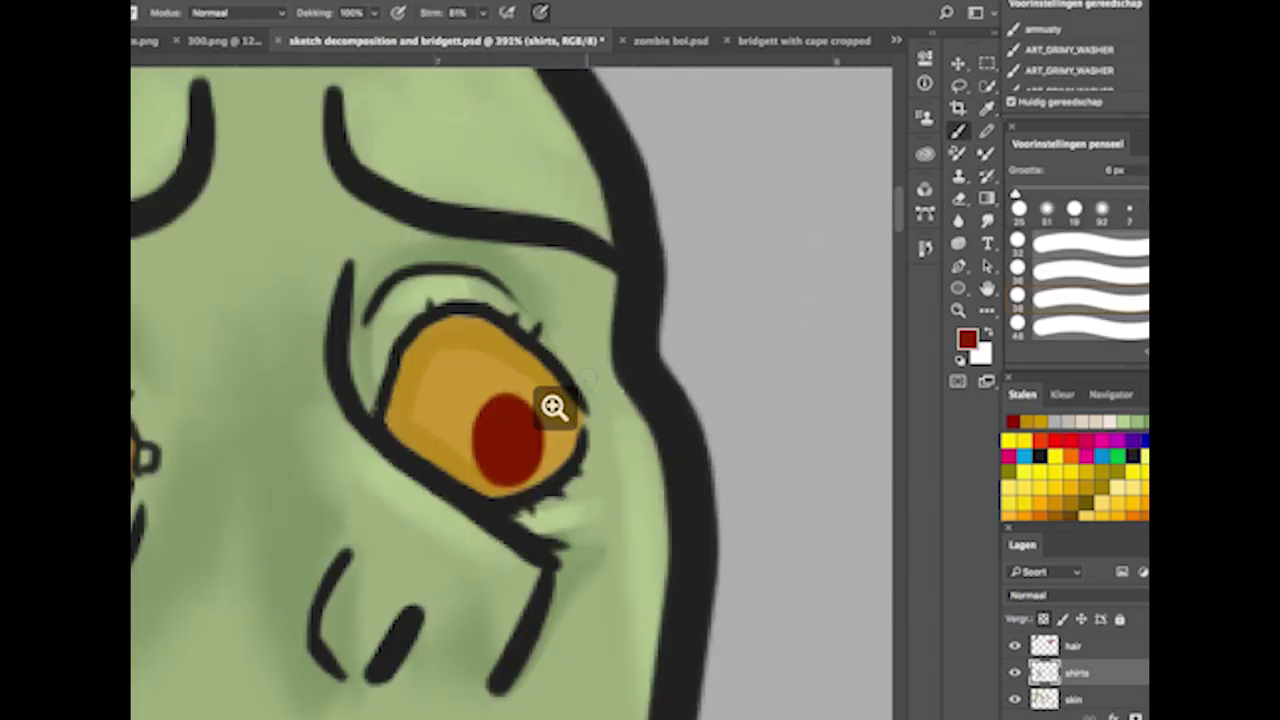
{"action": "left_click_drag", "start_coordinate": [554, 409], "coordinate": [872, 290]}
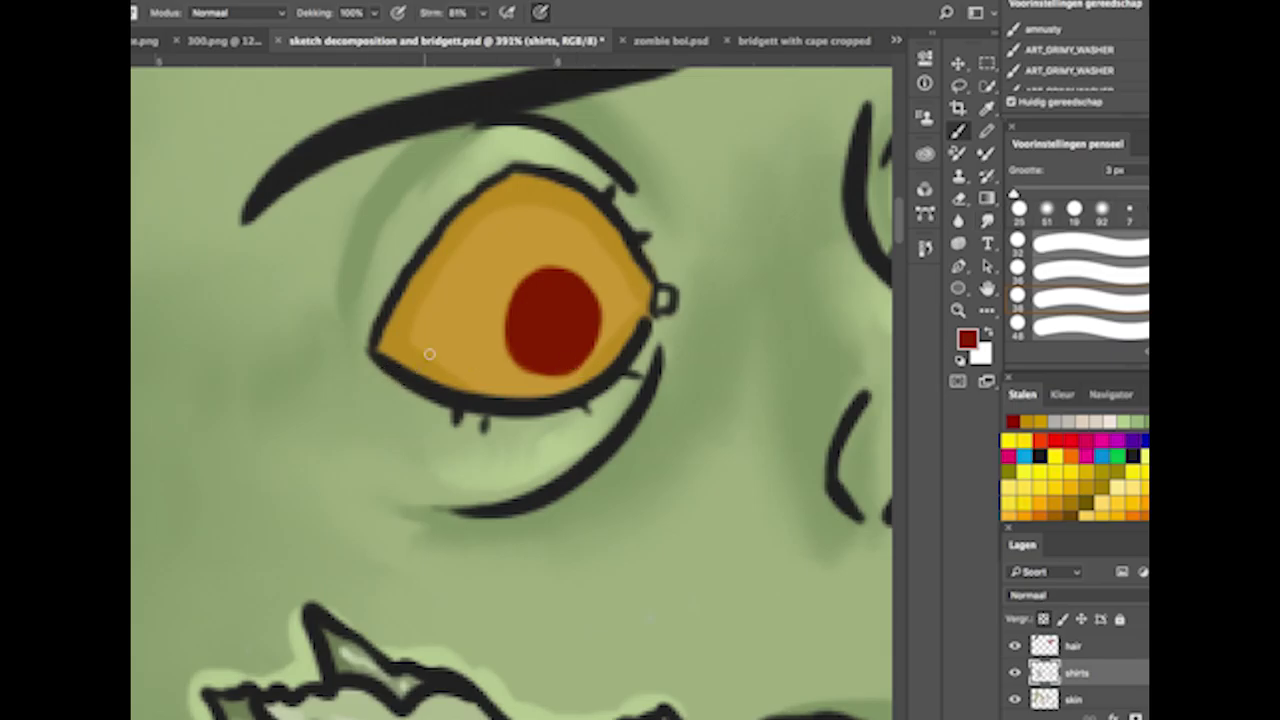
Paint thin dark-red veins across the lower part and top of the eye.
{"action": "left_click_drag", "start_coordinate": [429, 353], "coordinate": [408, 367]}
{"action": "left_click_drag", "start_coordinate": [430, 322], "coordinate": [455, 358]}
{"action": "left_click_drag", "start_coordinate": [585, 189], "coordinate": [592, 245]}
{"action": "left_click_drag", "start_coordinate": [520, 196], "coordinate": [468, 208]}
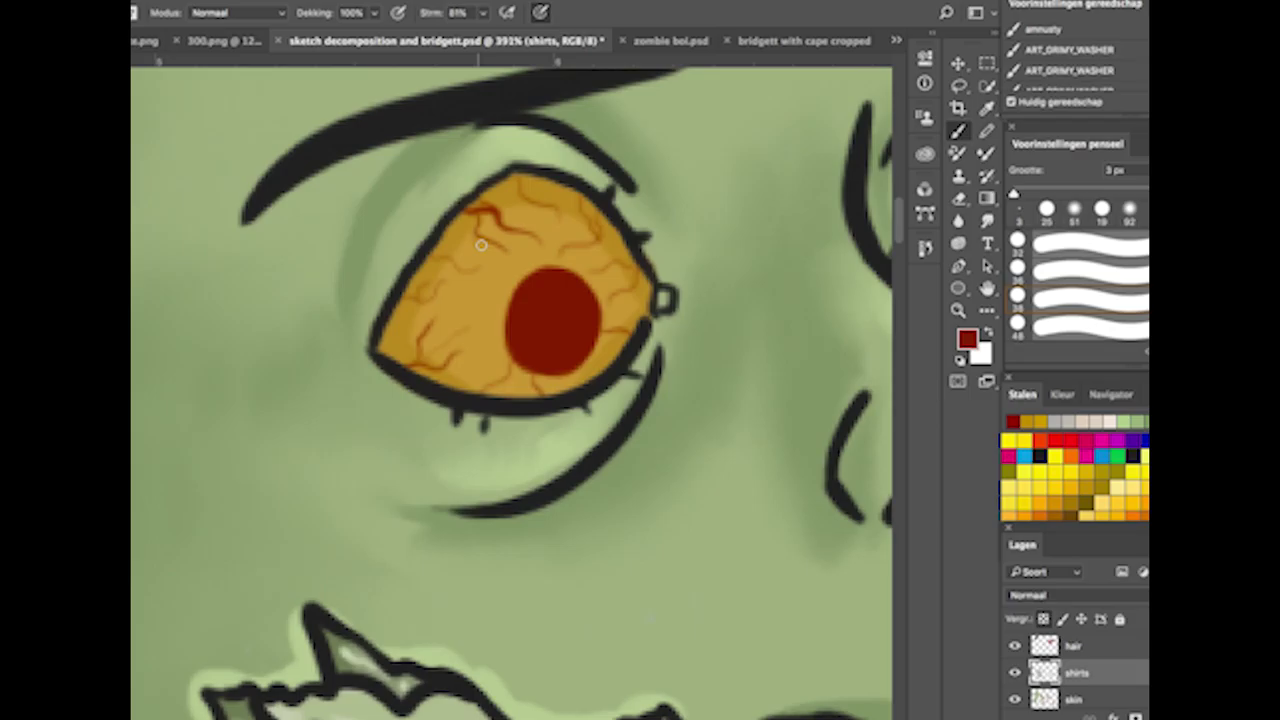
{"action": "scroll", "coordinate": [446, 497], "scroll_direction": "down", "scroll_amount": 3}
{"action": "left_click_drag", "start_coordinate": [446, 497], "coordinate": [480, 468]}
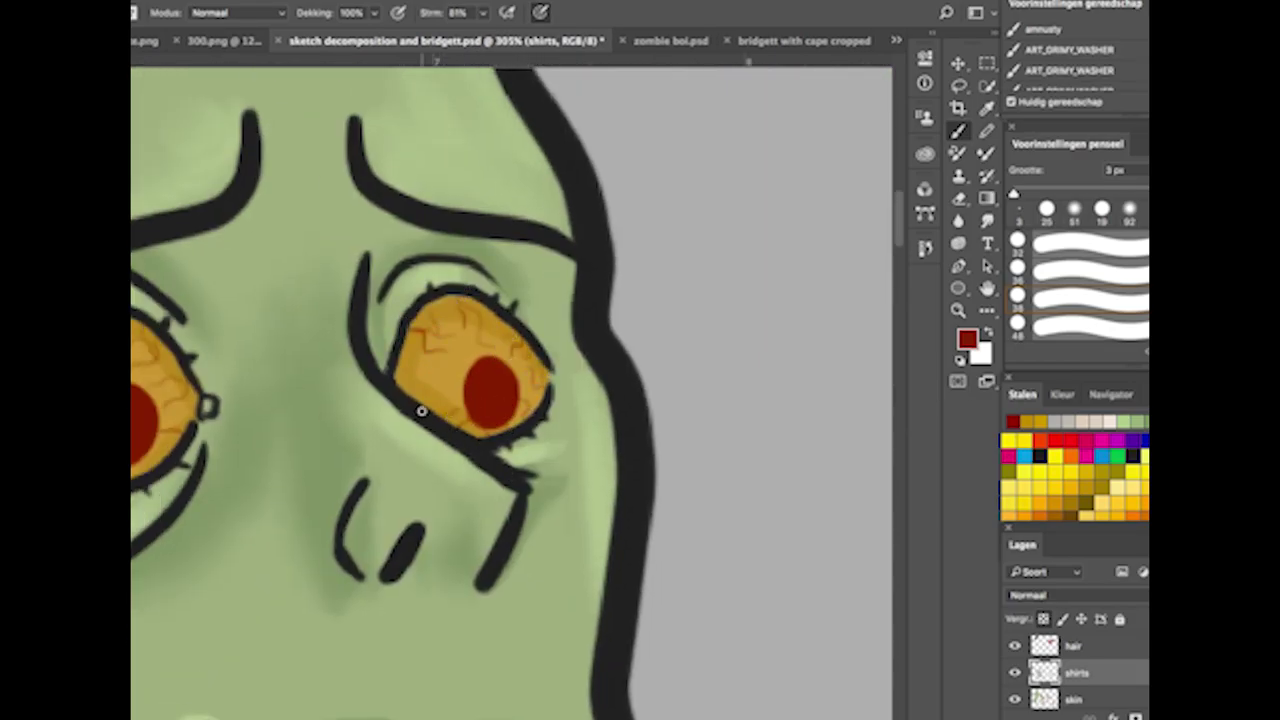
Set the painting colour to the near-black hair shade #292422 and select the hair layer.
{"action": "scroll", "coordinate": [463, 436], "scroll_direction": "down", "scroll_amount": 5}
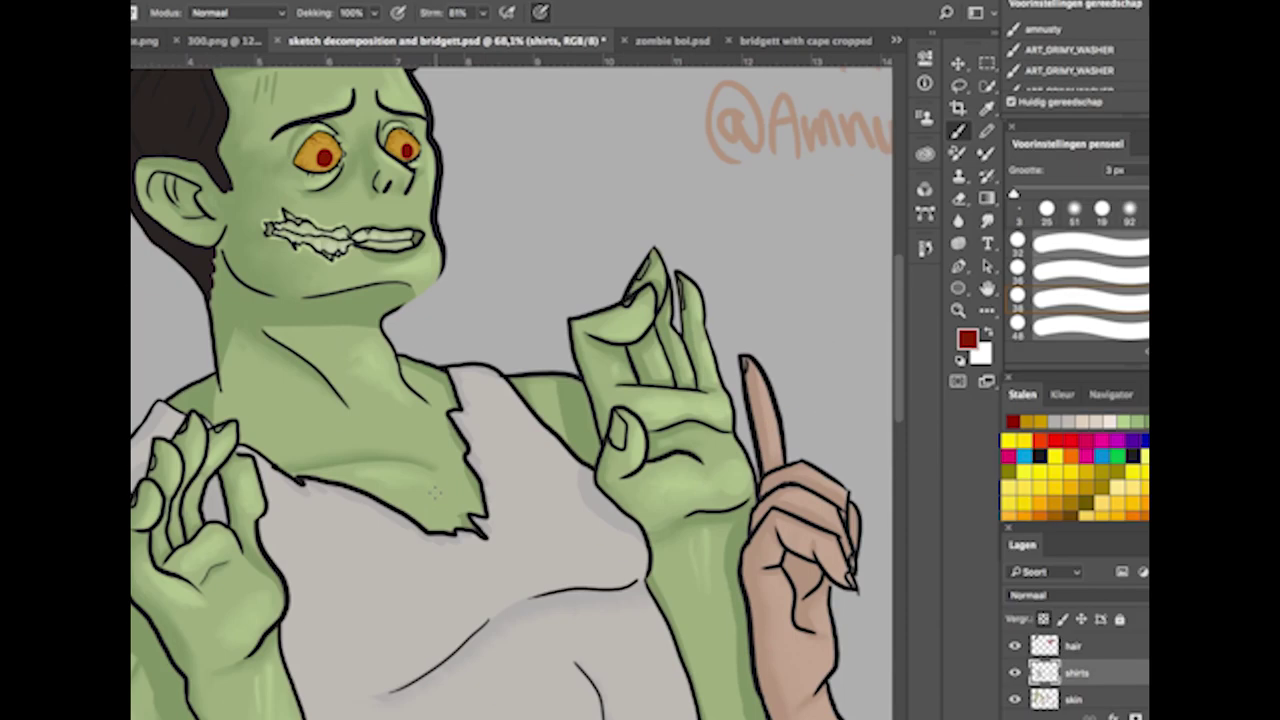
{"action": "scroll", "coordinate": [403, 523], "scroll_direction": "up", "scroll_amount": 3}
{"action": "left_click_drag", "start_coordinate": [403, 523], "coordinate": [403, 523]}
{"action": "scroll", "coordinate": [403, 523], "scroll_direction": "down", "scroll_amount": 2}
{"action": "left_click", "coordinate": [966, 340]}
{"action": "left_click", "coordinate": [241, 370]}
{"action": "left_click", "coordinate": [583, 195]}
{"action": "scroll", "coordinate": [443, 300], "scroll_direction": "up", "scroll_amount": 3}
{"action": "left_click", "coordinate": [1065, 650]}
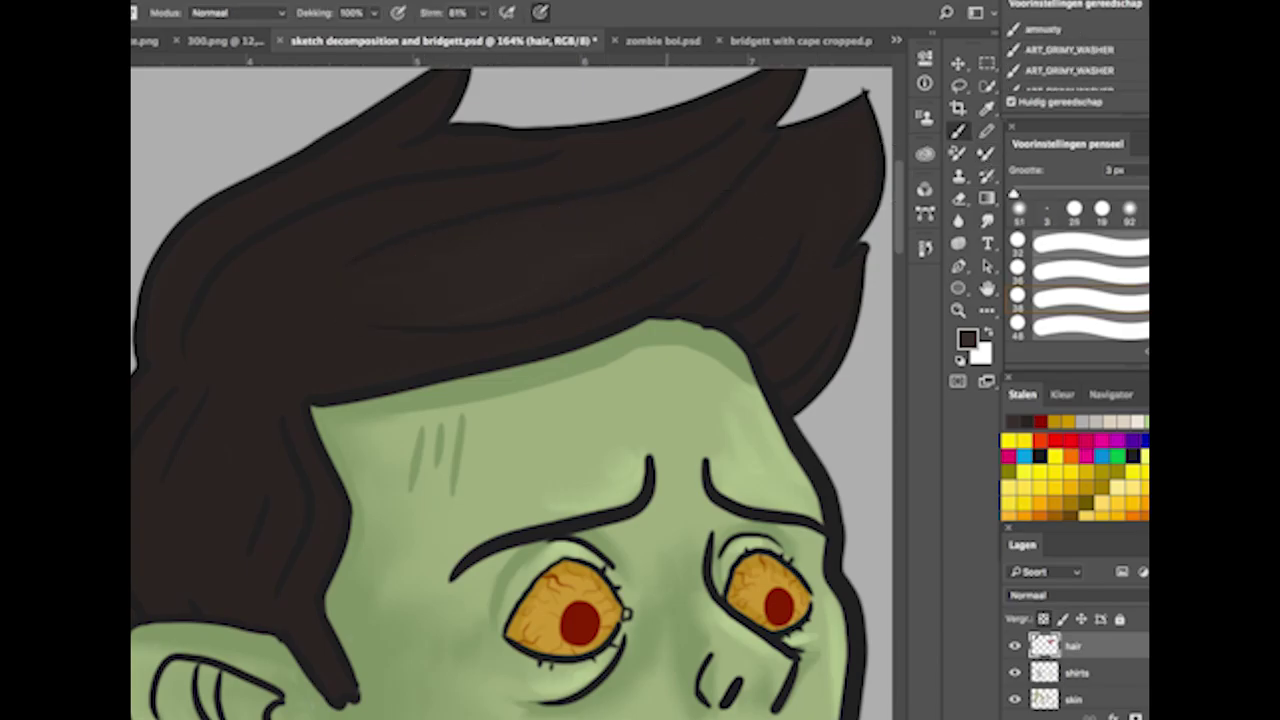
Paint lighter highlights across the hair and soften them with the Mixer Brush.
{"action": "left_click_drag", "start_coordinate": [557, 251], "coordinate": [640, 232]}
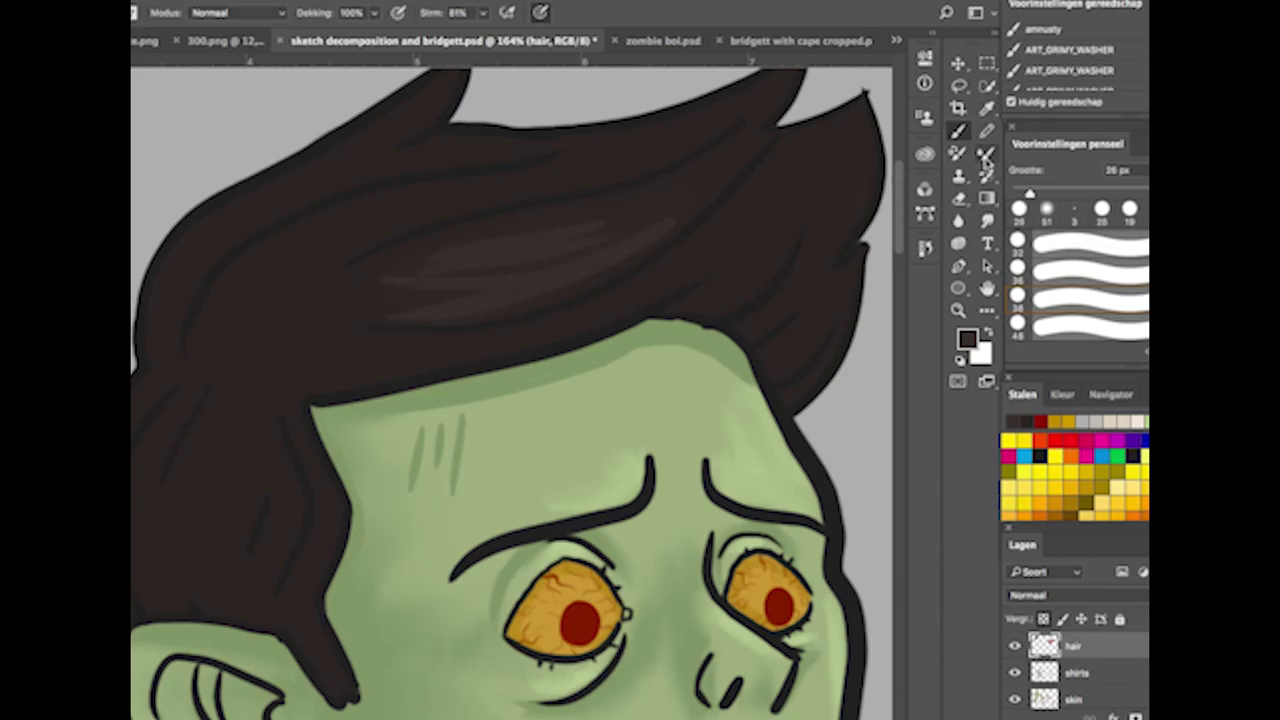
{"action": "left_click", "coordinate": [986, 153]}
{"action": "mouse_move", "coordinate": [566, 277]}
{"action": "left_mouse_down"}
{"action": "mouse_move", "coordinate": [363, 271]}
{"action": "mouse_move", "coordinate": [300, 314]}
{"action": "left_mouse_up"}
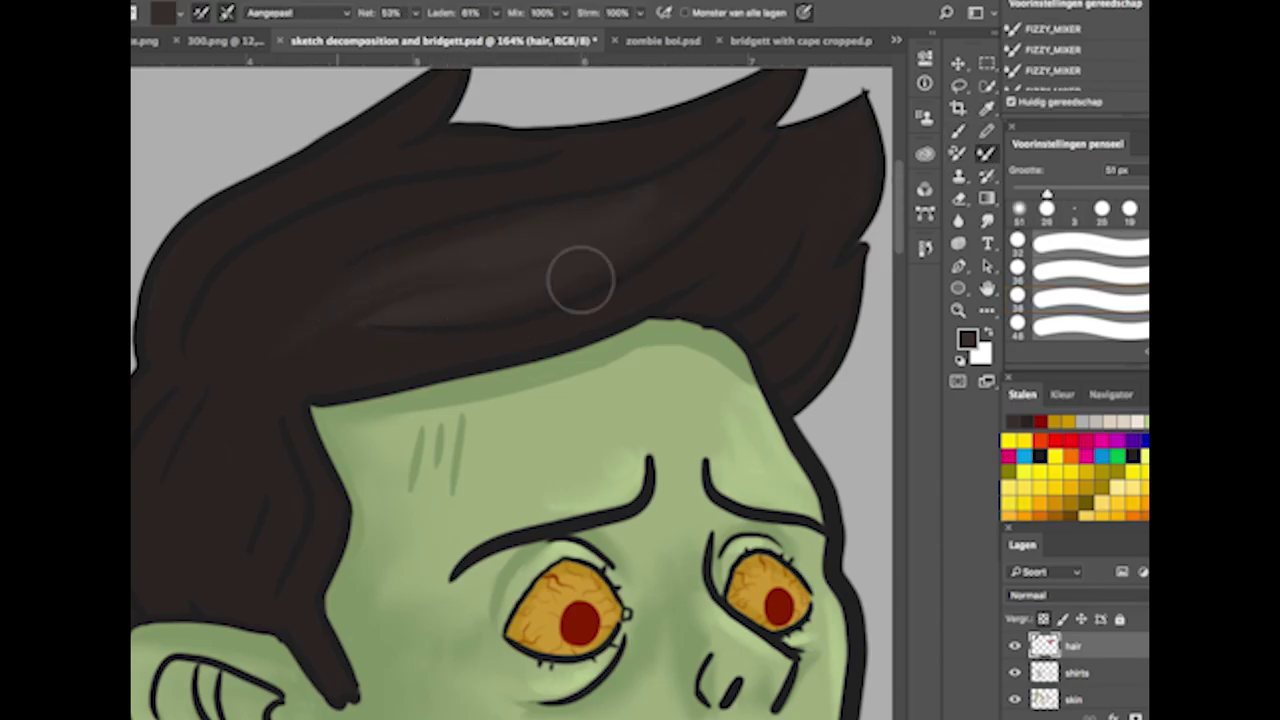
{"action": "left_click", "coordinate": [958, 131]}
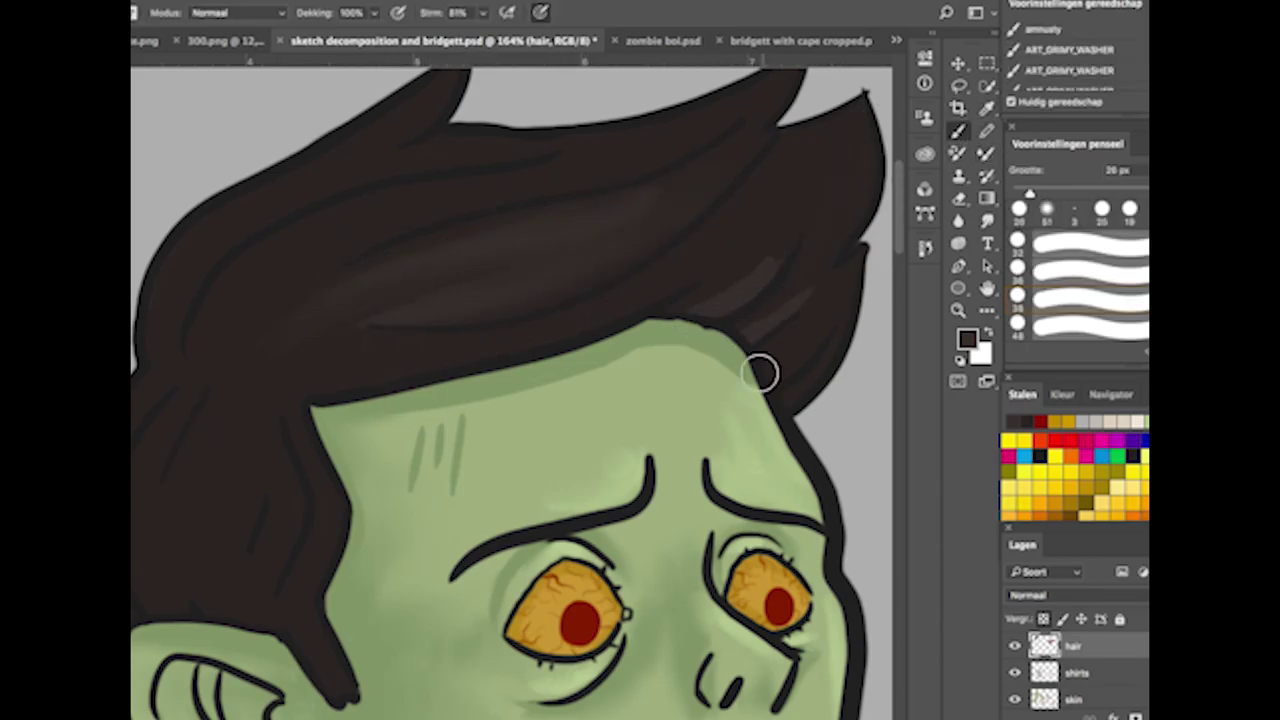
{"action": "key", "text": "shift+b"}
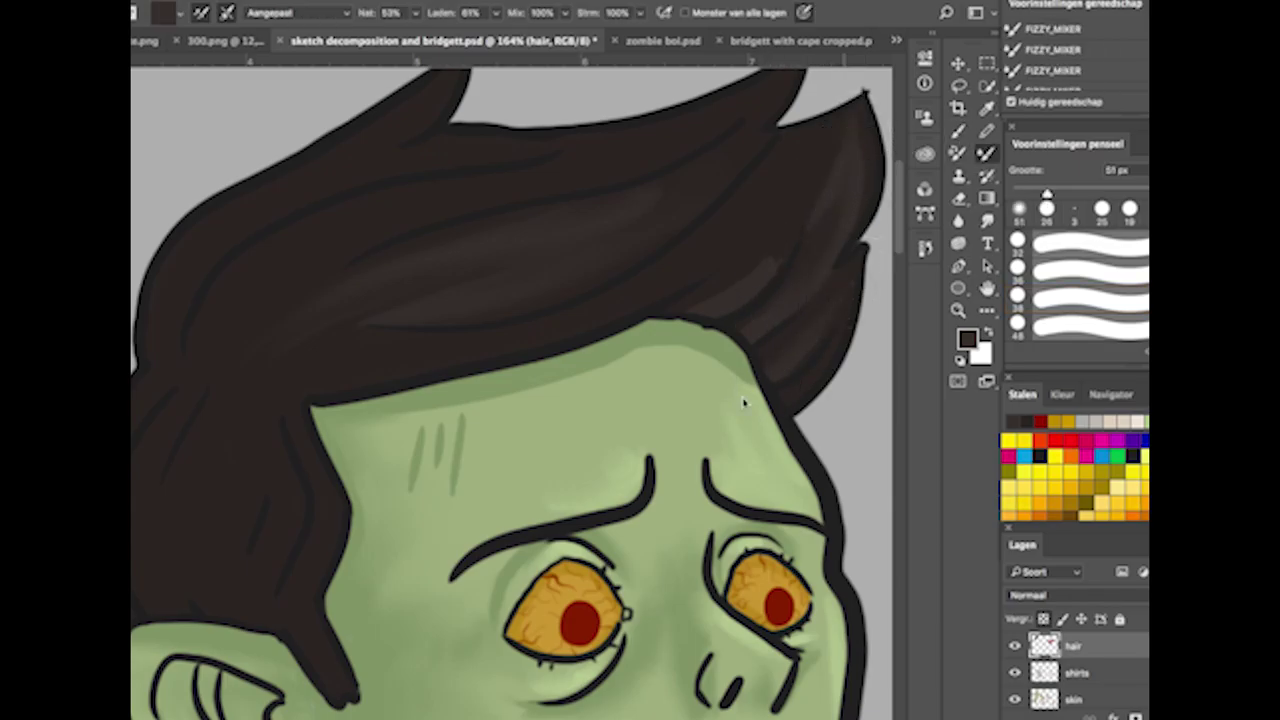
{"action": "key", "text": "shift+b"}
Add a lighter streak across the upper hair, blend it, and shrink the brush to 9 px.
{"action": "key", "text": "shift+b"}
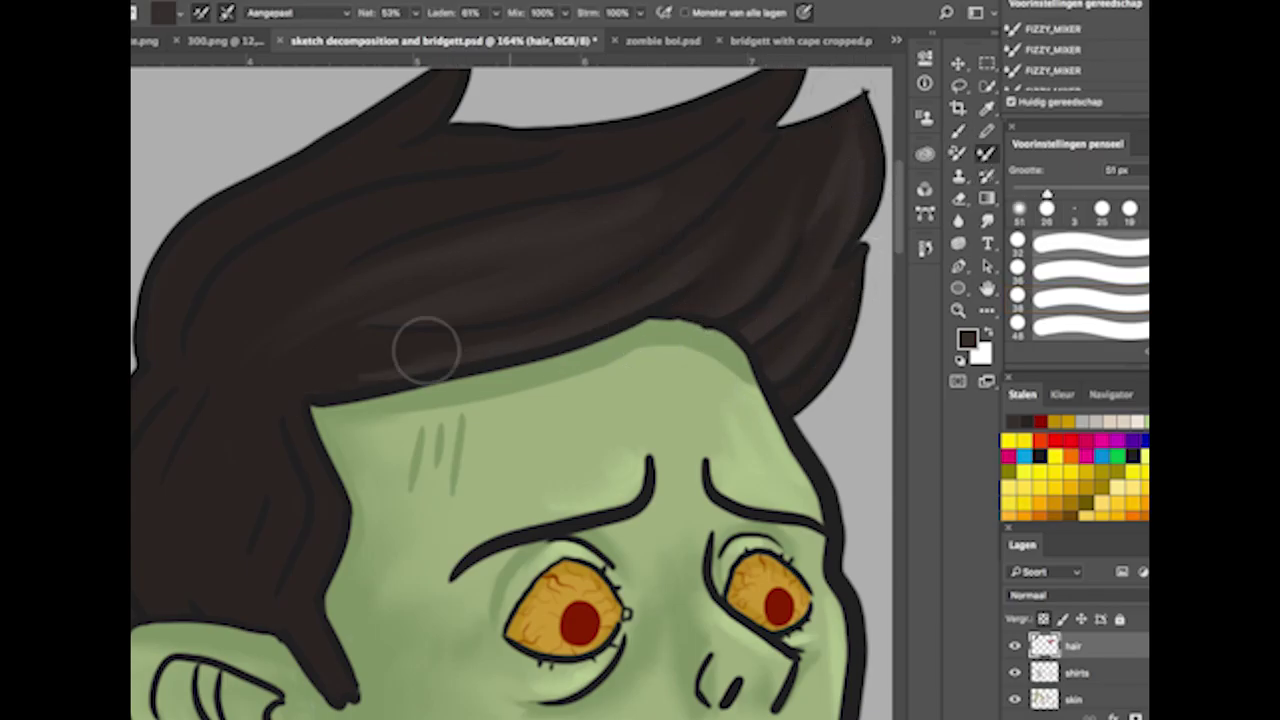
{"action": "left_click_drag", "start_coordinate": [320, 230], "coordinate": [640, 145]}
{"action": "key", "text": "shift+b"}
{"action": "key", "text": "shift+b"}
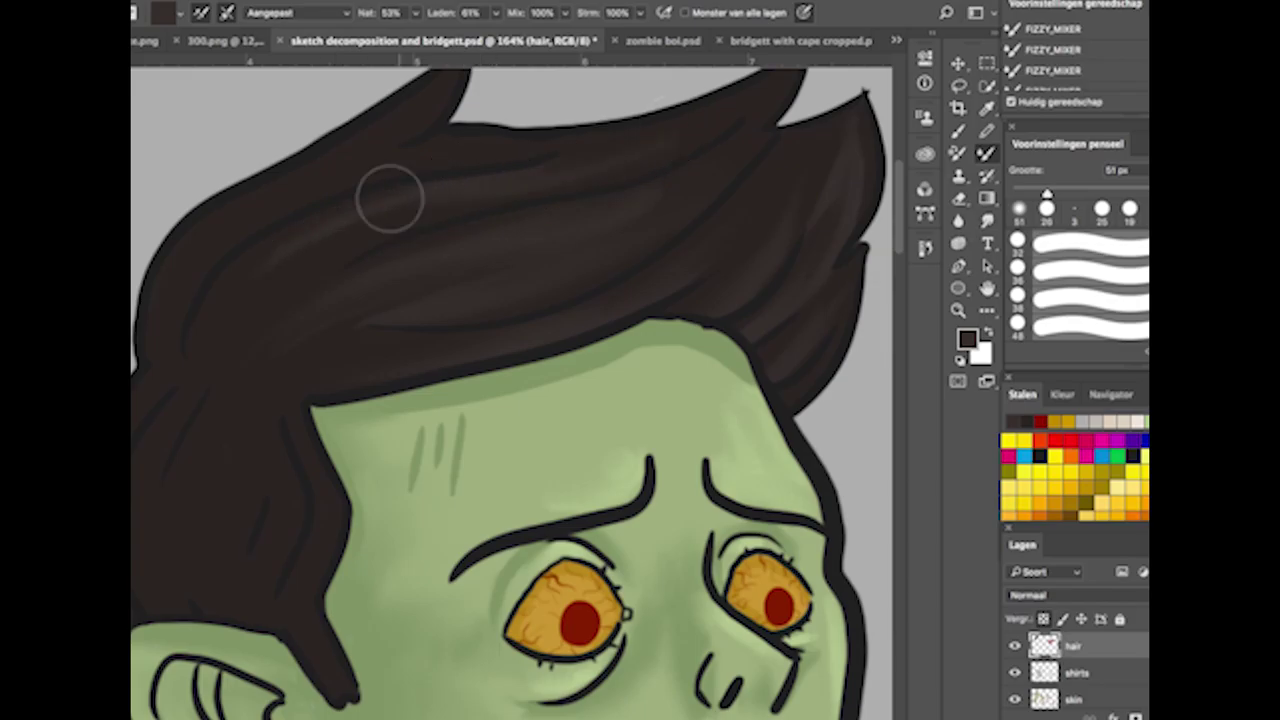
{"action": "key", "text": "shift+b"}
{"action": "scroll", "coordinate": [389, 197], "scroll_direction": "up", "scroll_amount": 3}
{"action": "key", "text": "shift+b"}
{"action": "scroll", "coordinate": [386, 428], "scroll_direction": "down", "scroll_amount": 4}
{"action": "scroll", "coordinate": [386, 428], "scroll_direction": "left", "scroll_amount": 3}
{"action": "key", "text": "shift+b"}
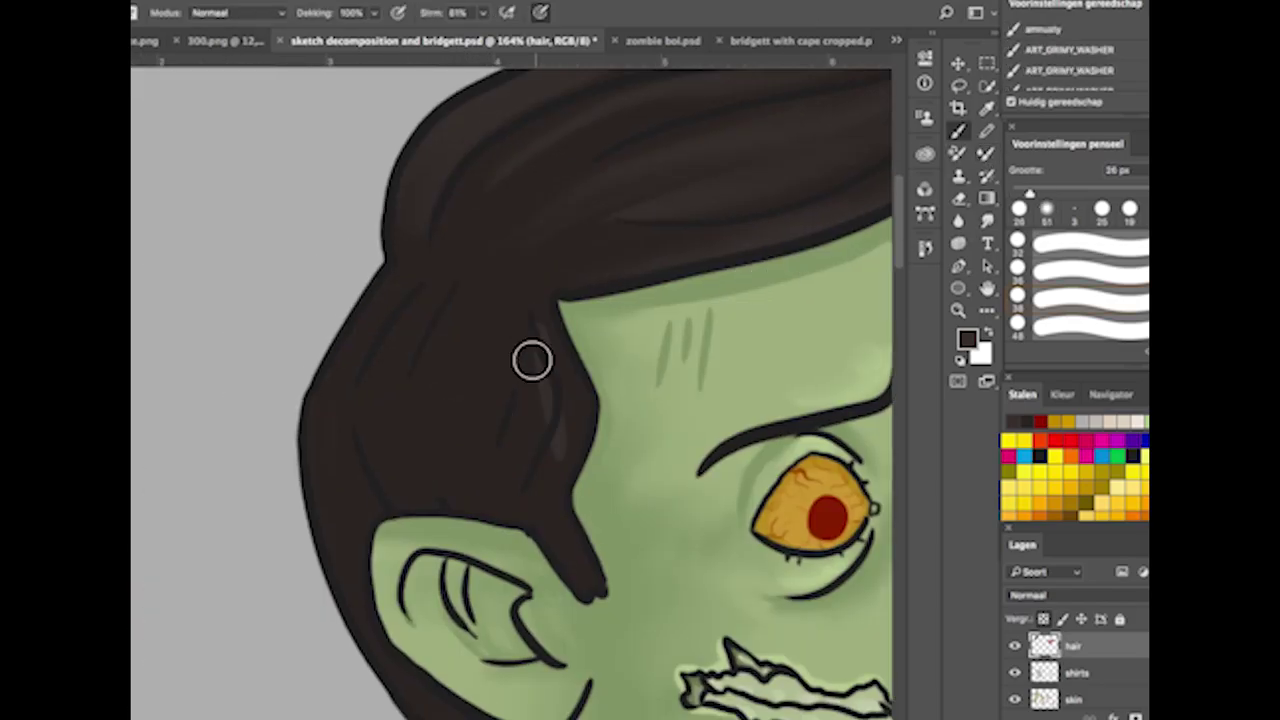
{"action": "key", "text": "shift+b"}
{"action": "scroll", "coordinate": [526, 423], "scroll_direction": "down", "scroll_amount": 4}
{"action": "key", "text": "shift+b"}
{"action": "key", "text": "shift+b"}
{"action": "key", "text": "shift+b"}
{"action": "left_click_drag", "start_coordinate": [1047, 194], "coordinate": [1015, 197]}
{"action": "scroll", "coordinate": [503, 294], "scroll_direction": "up", "scroll_amount": 5}
{"action": "scroll", "coordinate": [421, 266], "scroll_direction": "right", "scroll_amount": 2}
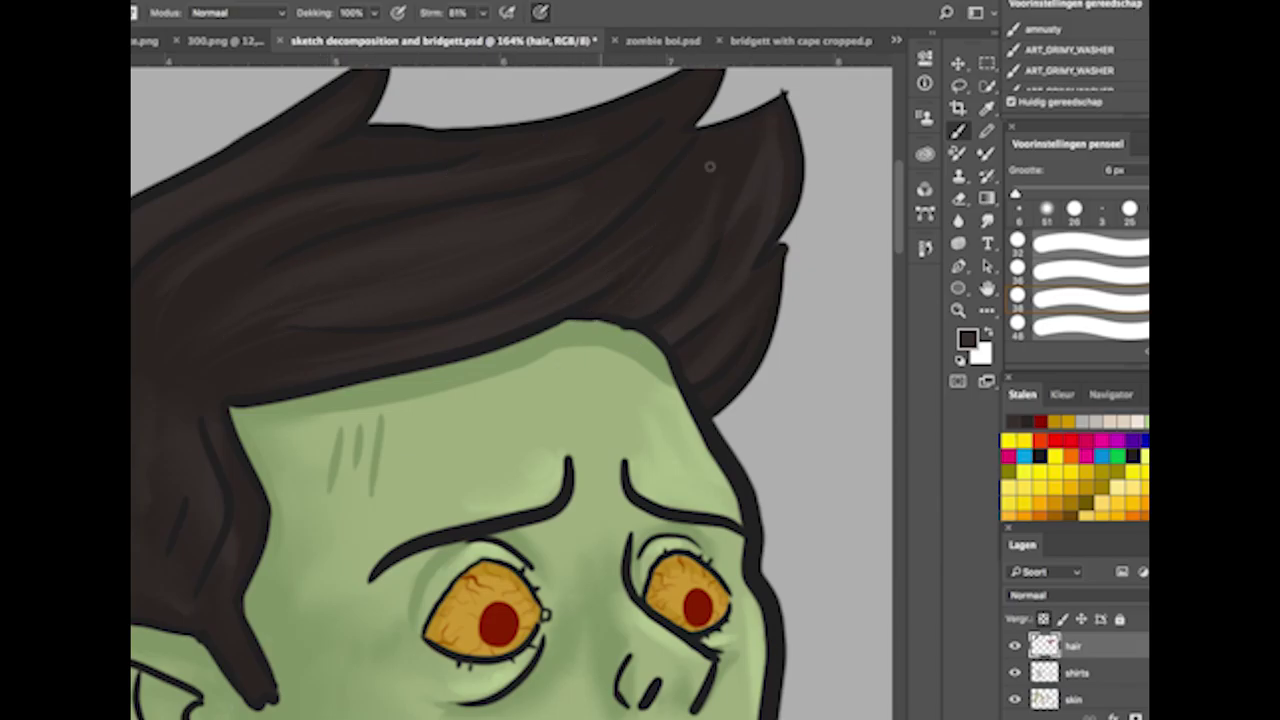
Rotate the canvas view toward the hair and pick a shading colour.
{"action": "key", "text": "r"}
{"action": "left_click_drag", "start_coordinate": [741, 147], "coordinate": [444, 410]}
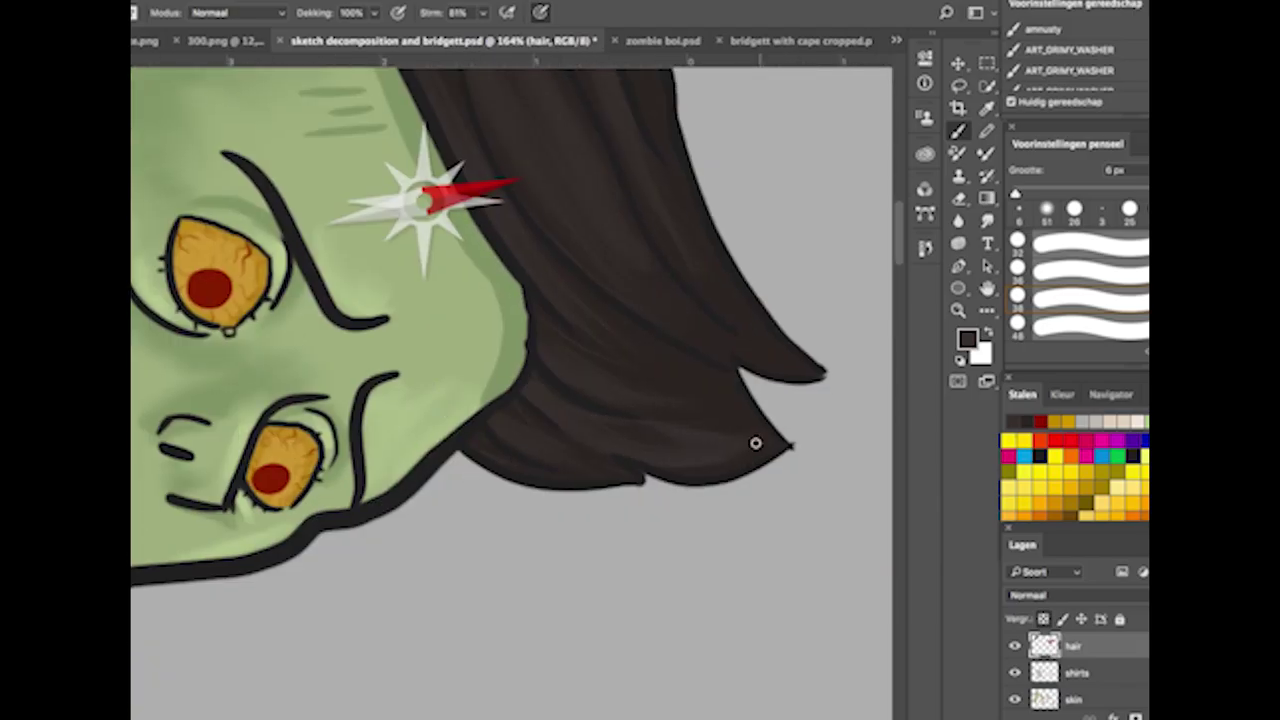
{"action": "scroll", "coordinate": [644, 431], "scroll_direction": "up", "scroll_amount": 5}
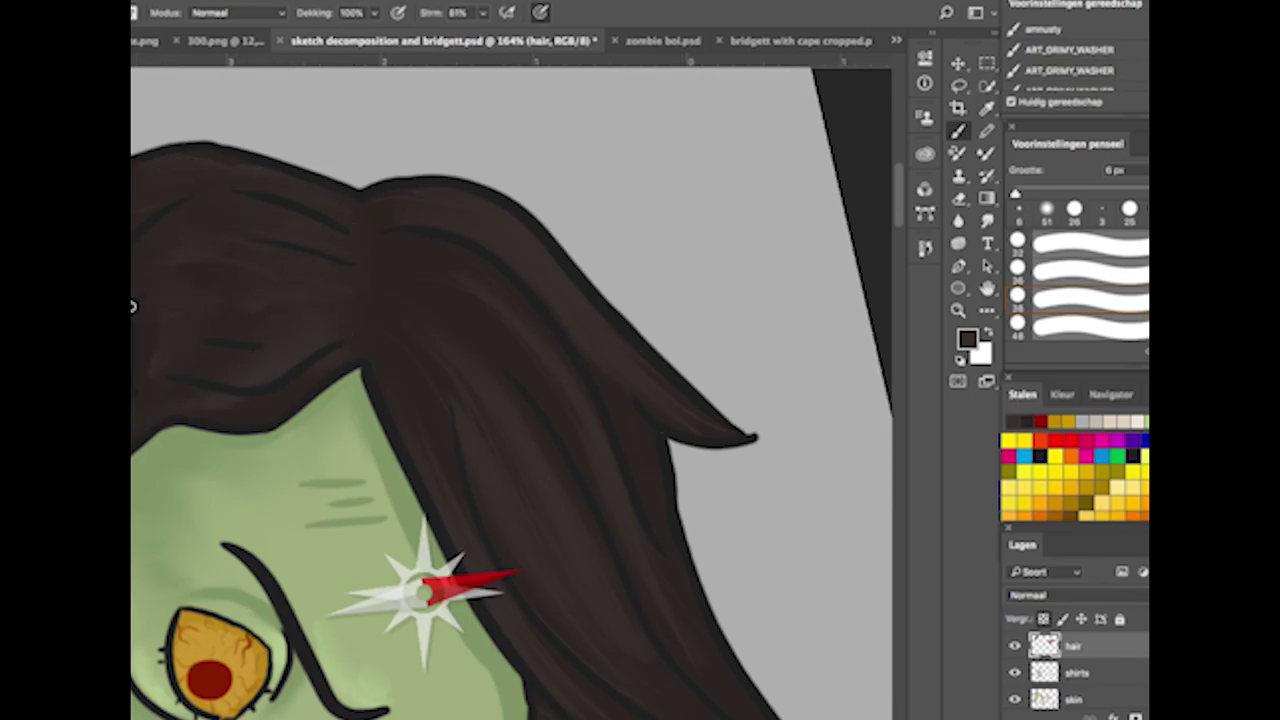
{"action": "scroll", "coordinate": [220, 290], "scroll_direction": "left", "scroll_amount": 4}
{"action": "scroll", "coordinate": [389, 389], "scroll_direction": "down", "scroll_amount": 4}
{"action": "scroll", "coordinate": [389, 389], "scroll_direction": "right", "scroll_amount": 5}
{"action": "left_click", "coordinate": [967, 340]}
{"action": "key", "text": "Return"}
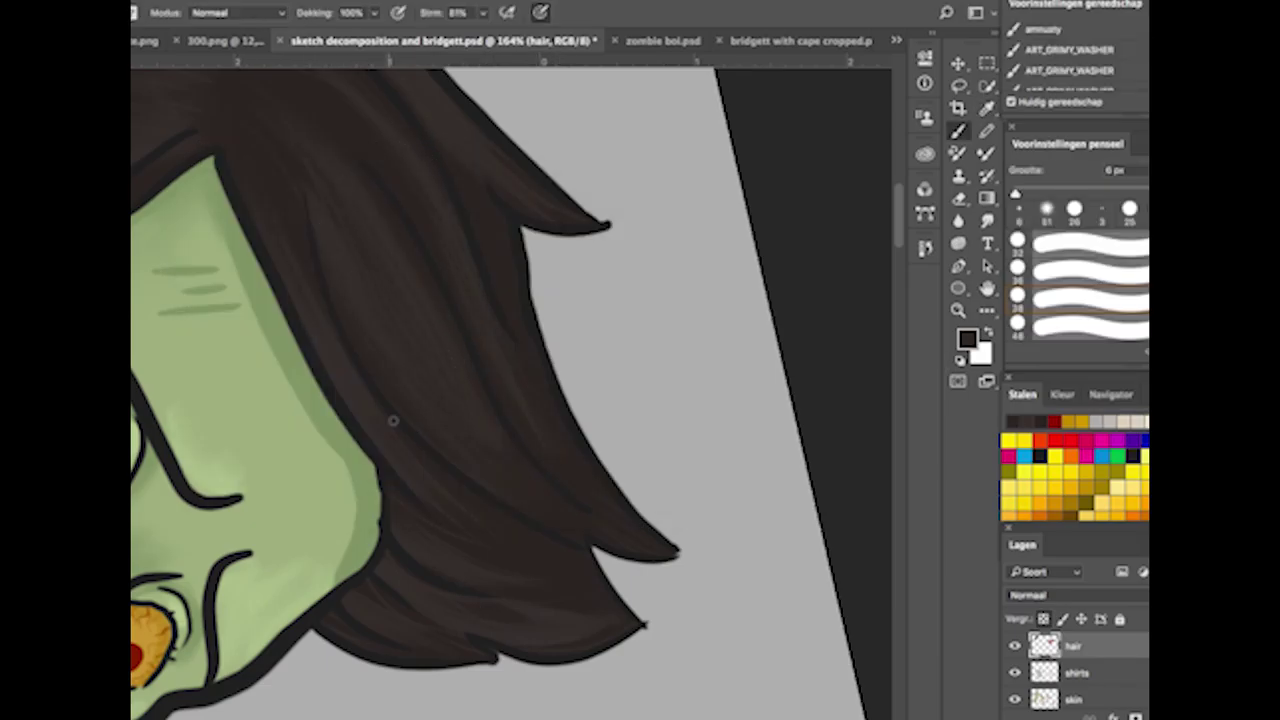
Set the paint colour to dark brown and move across the hair strands to the pointed tips.
{"action": "scroll", "coordinate": [505, 606], "scroll_direction": "up", "scroll_amount": 5}
{"action": "scroll", "coordinate": [325, 257], "scroll_direction": "left", "scroll_amount": 3}
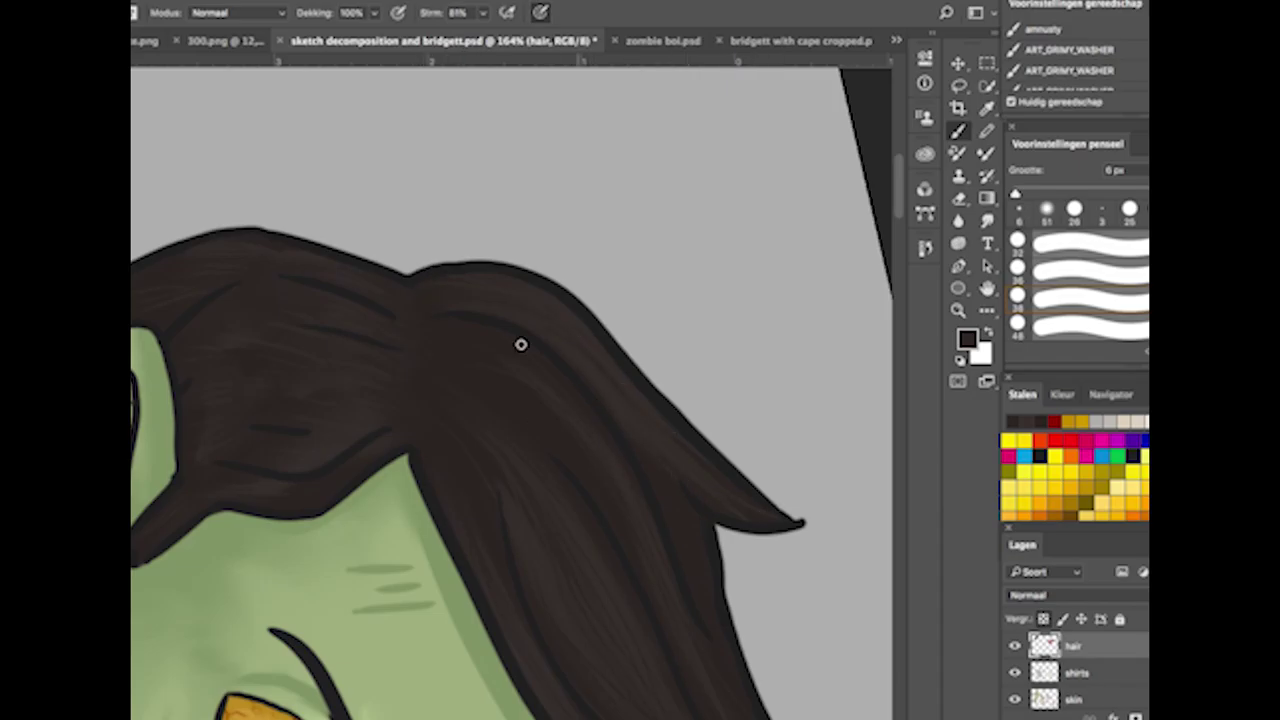
{"action": "scroll", "coordinate": [224, 300], "scroll_direction": "left", "scroll_amount": 3}
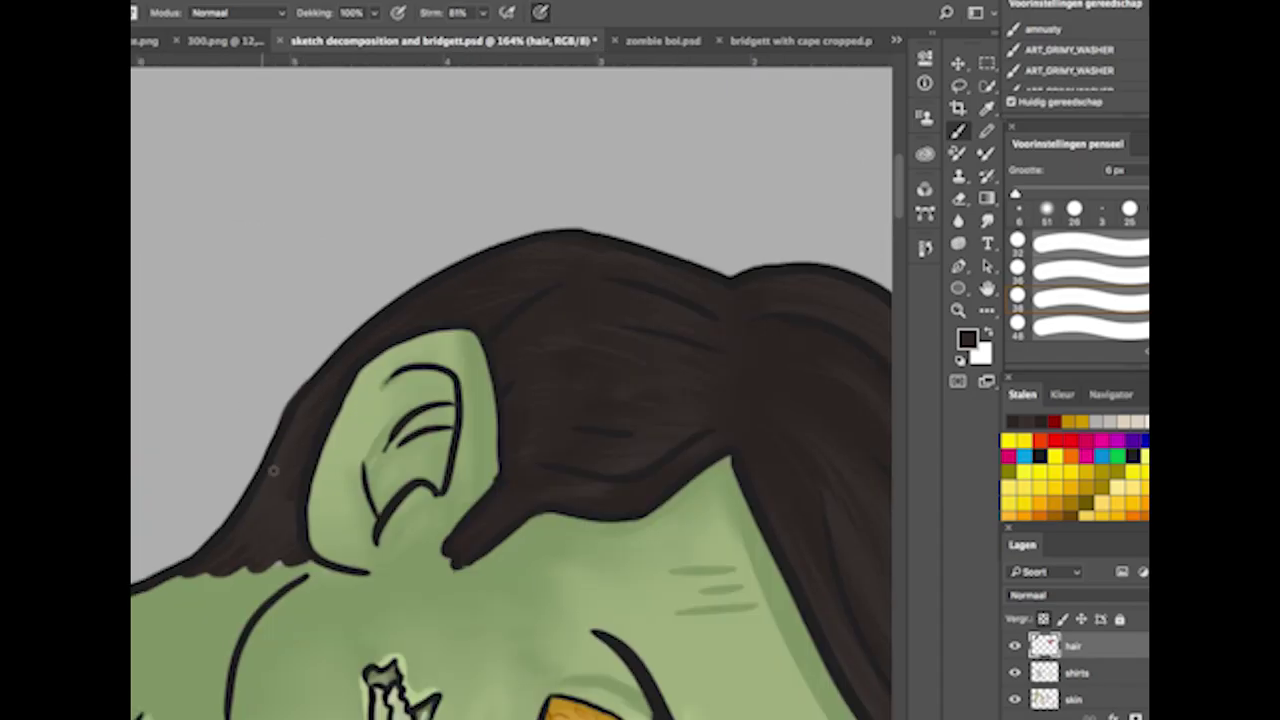
{"action": "left_click", "coordinate": [967, 340]}
{"action": "key", "text": "Return"}
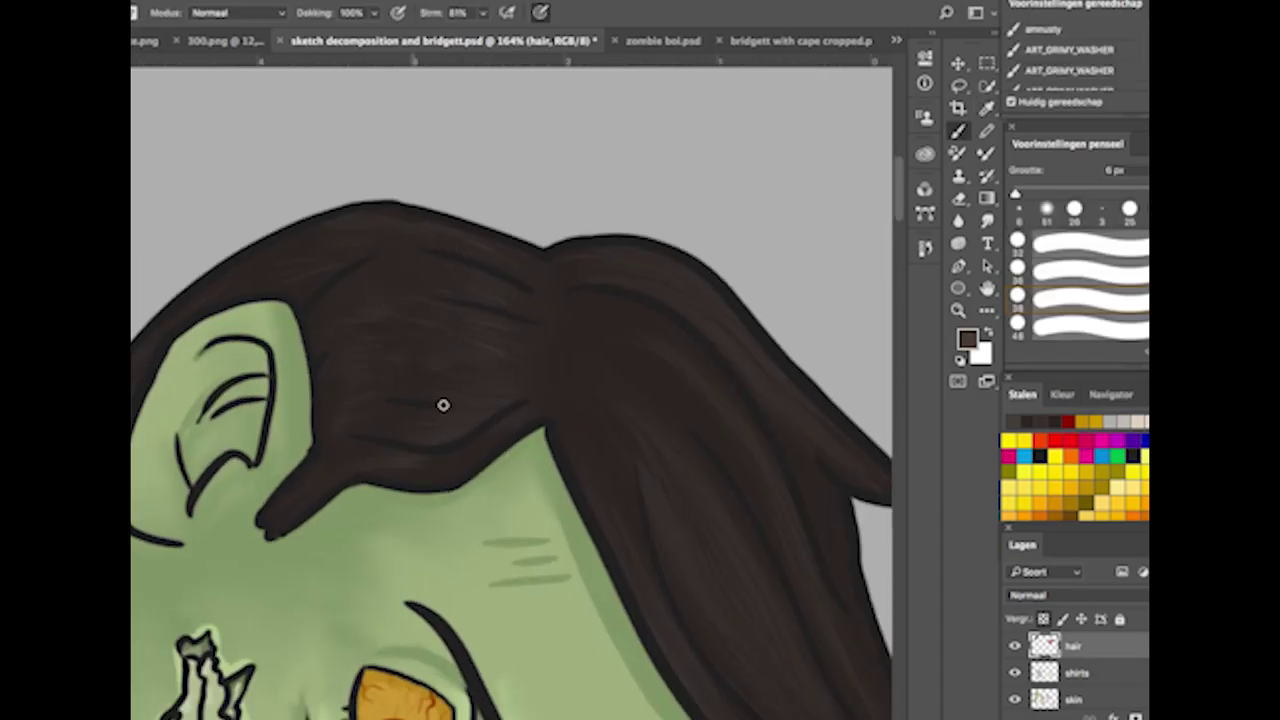
{"action": "scroll", "coordinate": [443, 405], "scroll_direction": "down", "scroll_amount": 3}
{"action": "scroll", "coordinate": [443, 405], "scroll_direction": "right", "scroll_amount": 5}
{"action": "scroll", "coordinate": [609, 389], "scroll_direction": "down", "scroll_amount": 2}
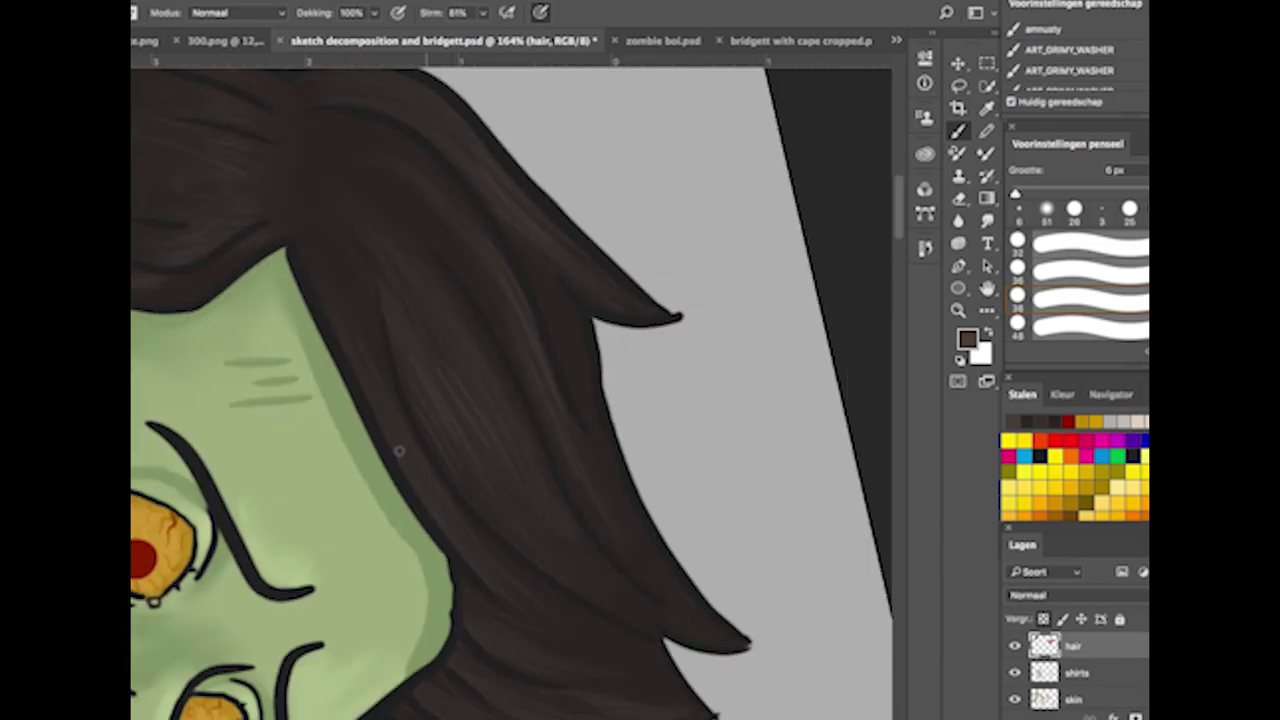
{"action": "scroll", "coordinate": [442, 398], "scroll_direction": "down", "scroll_amount": 7}
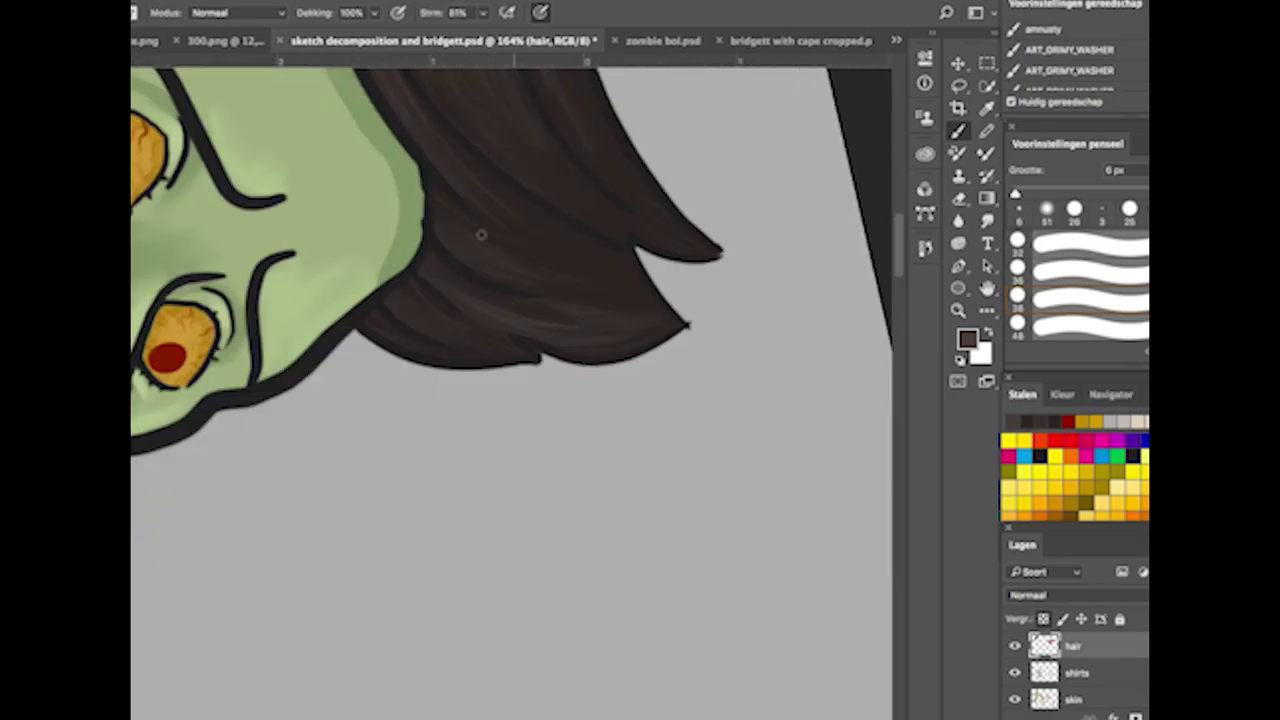
{"action": "scroll", "coordinate": [481, 234], "scroll_direction": "down", "scroll_amount": 5}
{"action": "scroll", "coordinate": [375, 405], "scroll_direction": "up", "scroll_amount": 5}
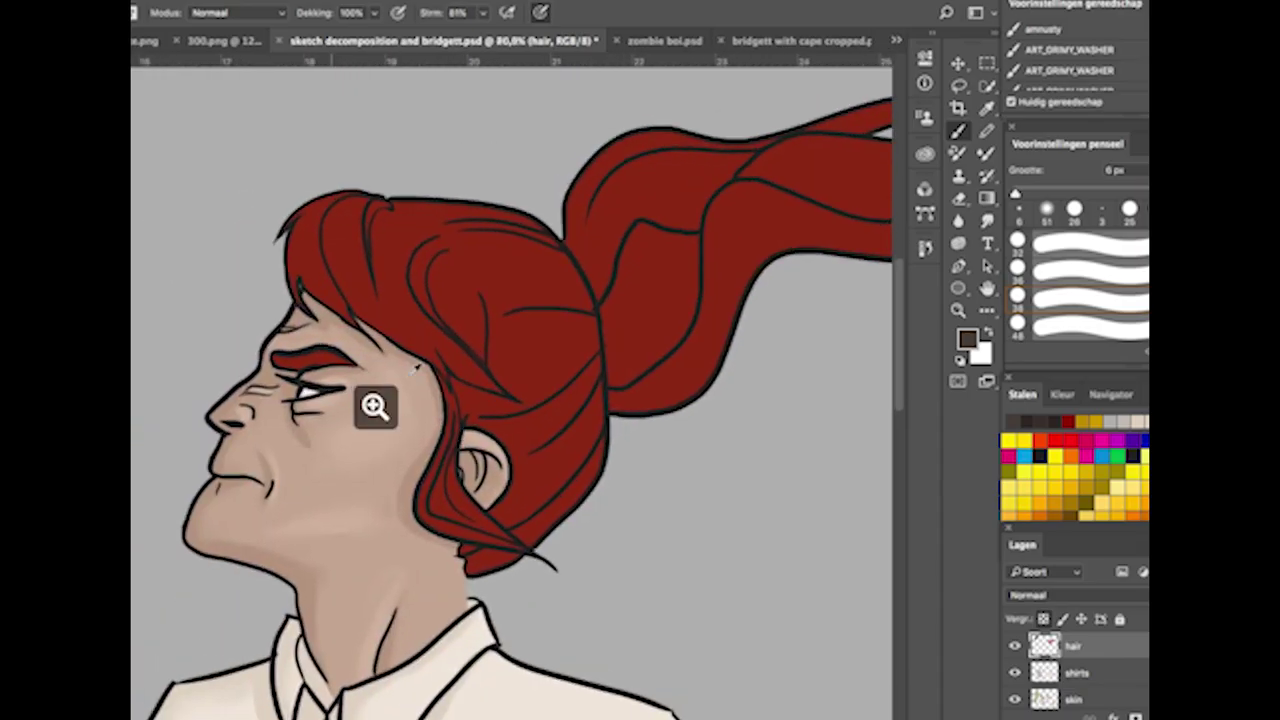
Set the foreground colour to red for the woman's hair.
{"action": "scroll", "coordinate": [375, 405], "scroll_direction": "up", "scroll_amount": 2}
{"action": "left_click", "coordinate": [967, 339]}
{"action": "key", "text": "Return"}
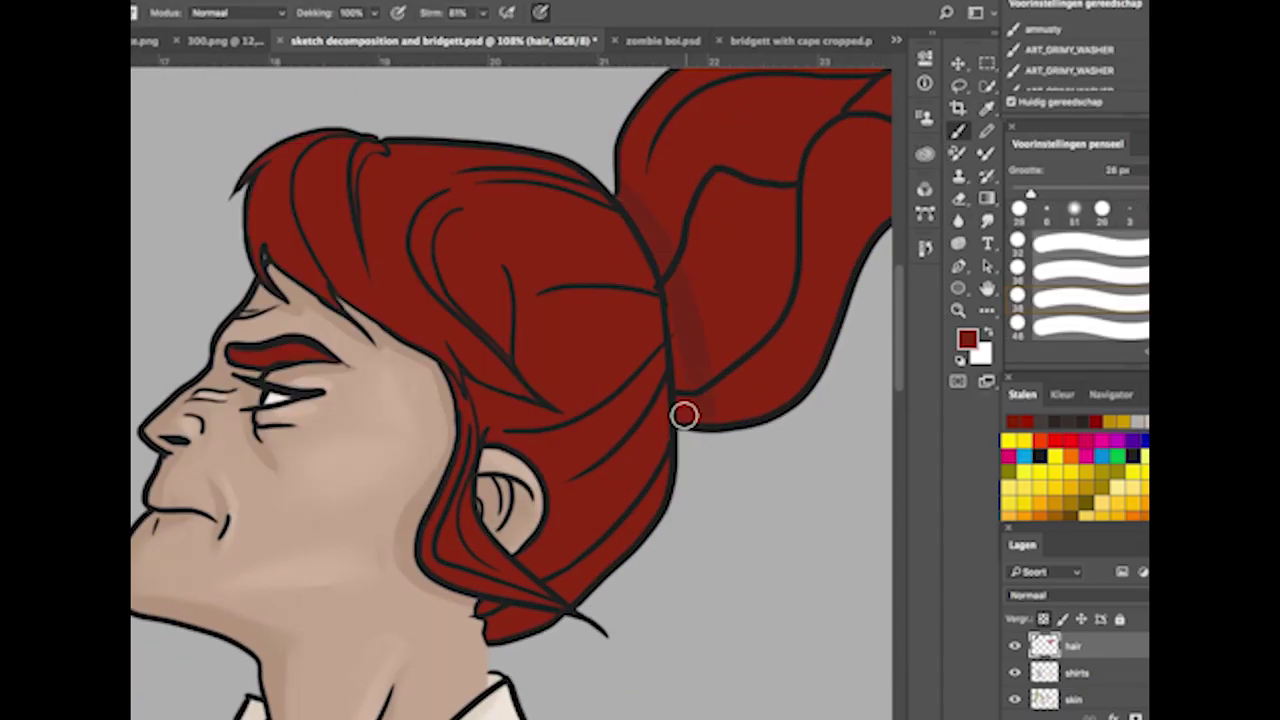
{"action": "scroll", "coordinate": [684, 414], "scroll_direction": "down", "scroll_amount": 2}
{"action": "scroll", "coordinate": [623, 400], "scroll_direction": "right", "scroll_amount": 4}
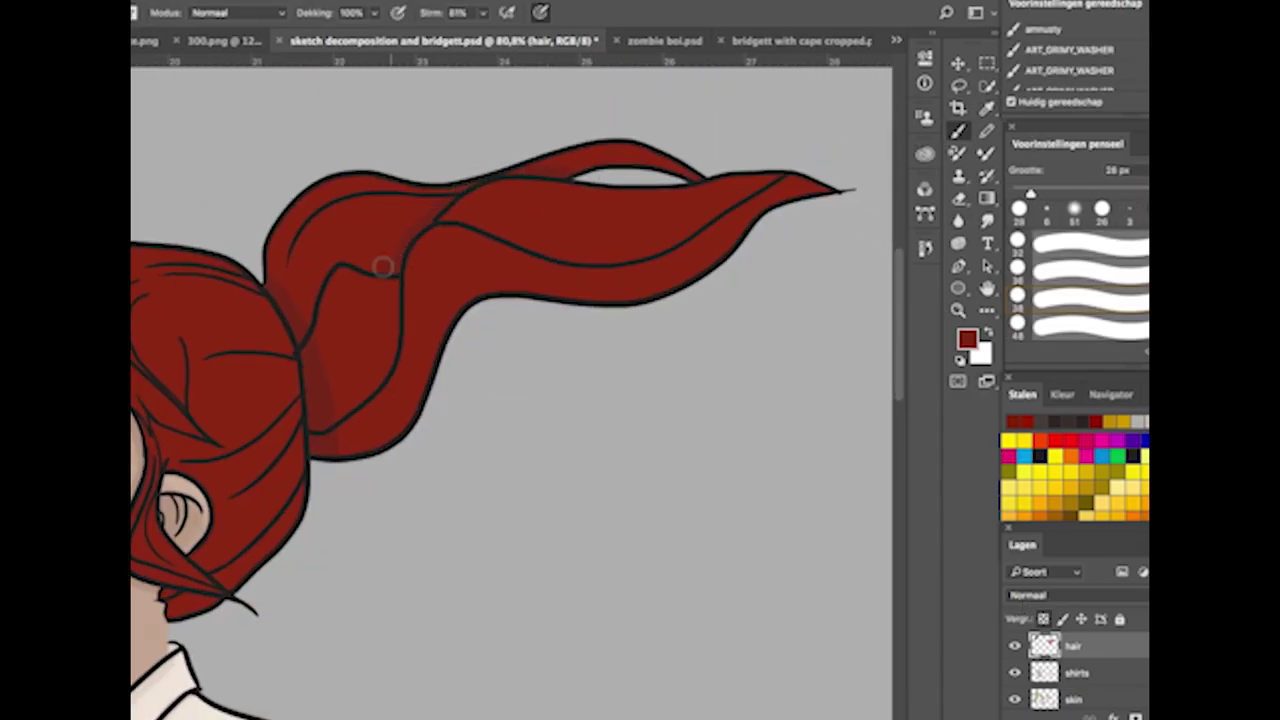
Brush darker red strands on the upper and lower ponytail and down over the ear.
{"action": "left_click_drag", "start_coordinate": [294, 283], "coordinate": [380, 297]}
{"action": "mouse_move", "coordinate": [503, 231]}
{"action": "left_mouse_down"}
{"action": "mouse_move", "coordinate": [606, 254]}
{"action": "mouse_move", "coordinate": [543, 244]}
{"action": "left_mouse_up"}
{"action": "scroll", "coordinate": [300, 380], "scroll_direction": "left", "scroll_amount": 4}
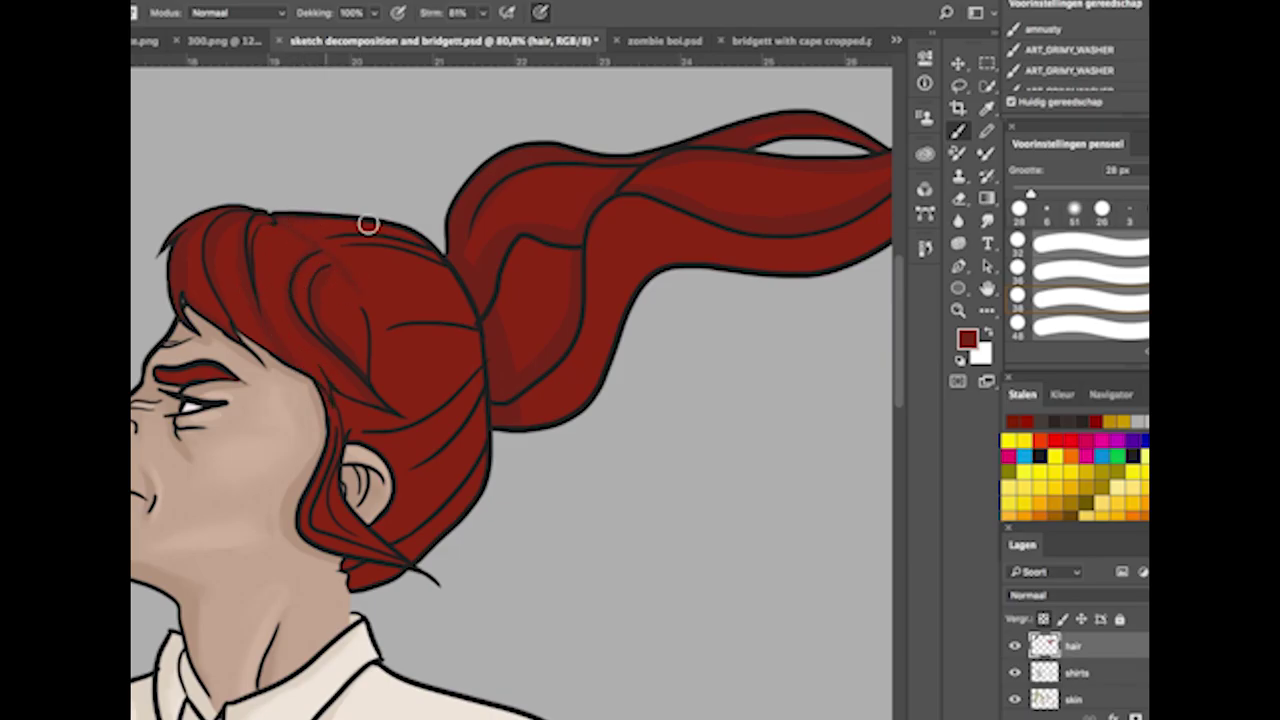
{"action": "left_click_drag", "start_coordinate": [386, 517], "coordinate": [371, 557]}
{"action": "key", "text": "shift+b"}
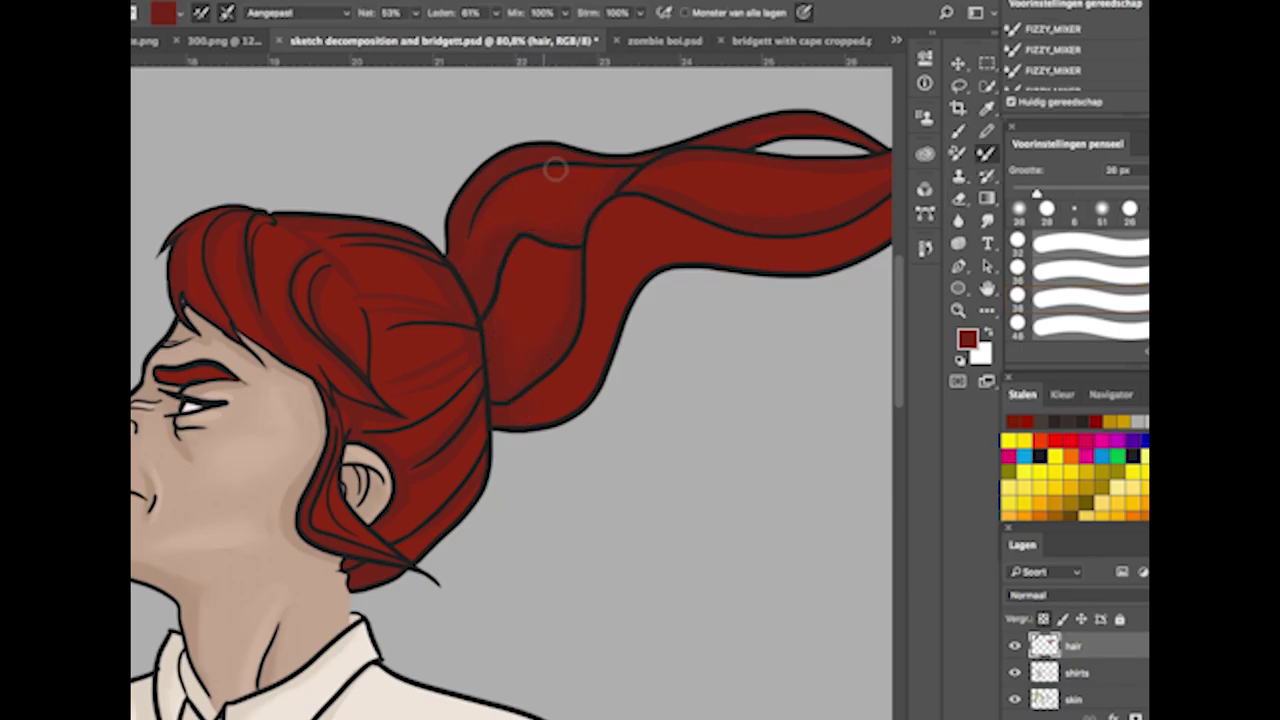
{"action": "scroll", "coordinate": [714, 201], "scroll_direction": "right", "scroll_amount": 5}
{"action": "scroll", "coordinate": [692, 163], "scroll_direction": "left", "scroll_amount": 6}
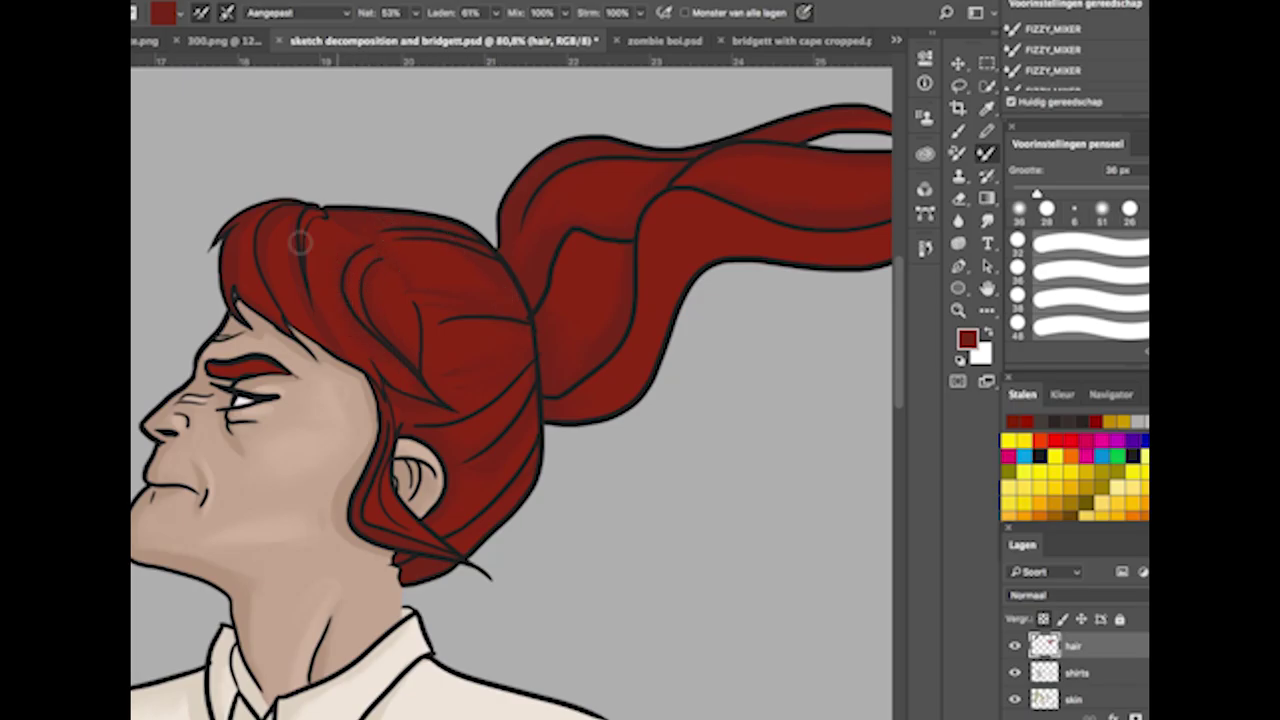
Pick a lighter red and paint a highlight patch on the ponytail.
{"action": "key", "text": "shift+b"}
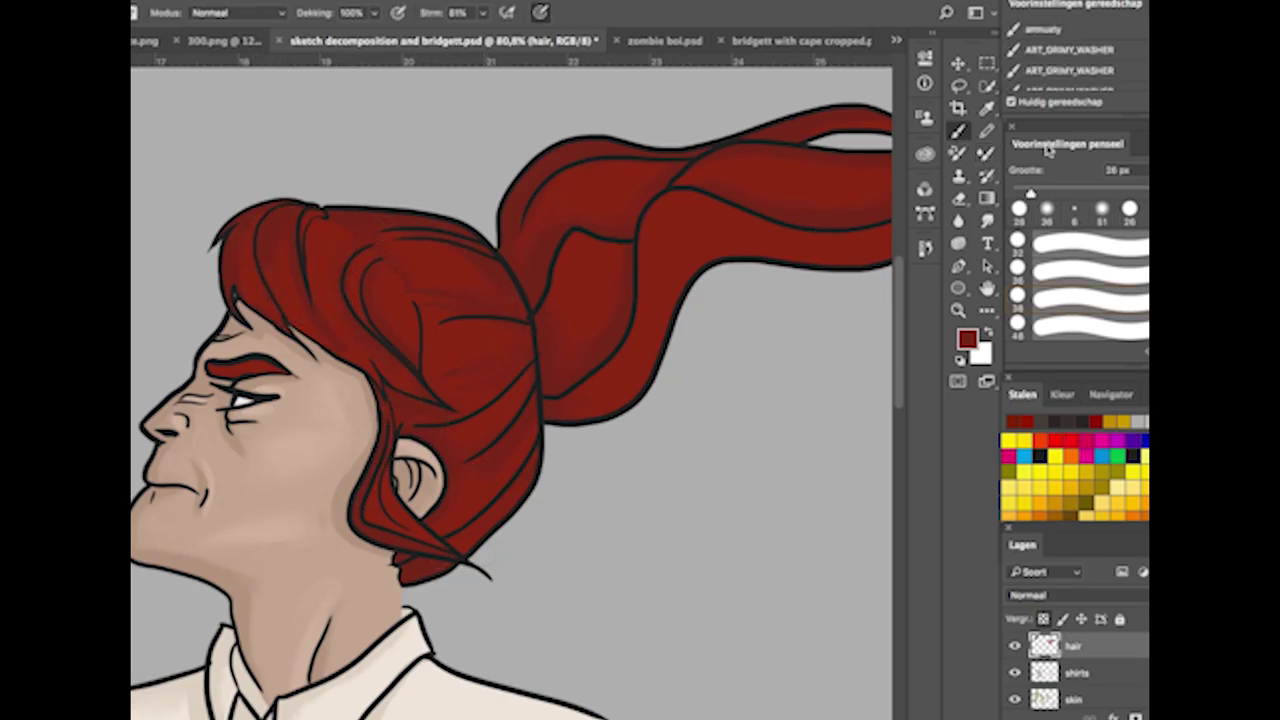
{"action": "left_click", "coordinate": [967, 339]}
{"action": "left_click", "coordinate": [366, 291]}
{"action": "left_click", "coordinate": [603, 190]}
{"action": "left_click_drag", "start_coordinate": [691, 237], "coordinate": [645, 313]}
{"action": "scroll", "coordinate": [645, 313], "scroll_direction": "right", "scroll_amount": 1}
{"action": "scroll", "coordinate": [640, 209], "scroll_direction": "right", "scroll_amount": 4}
Alternate between the Mixer Brush and regular Brush around the ponytail.
{"action": "key", "text": "shift+b"}
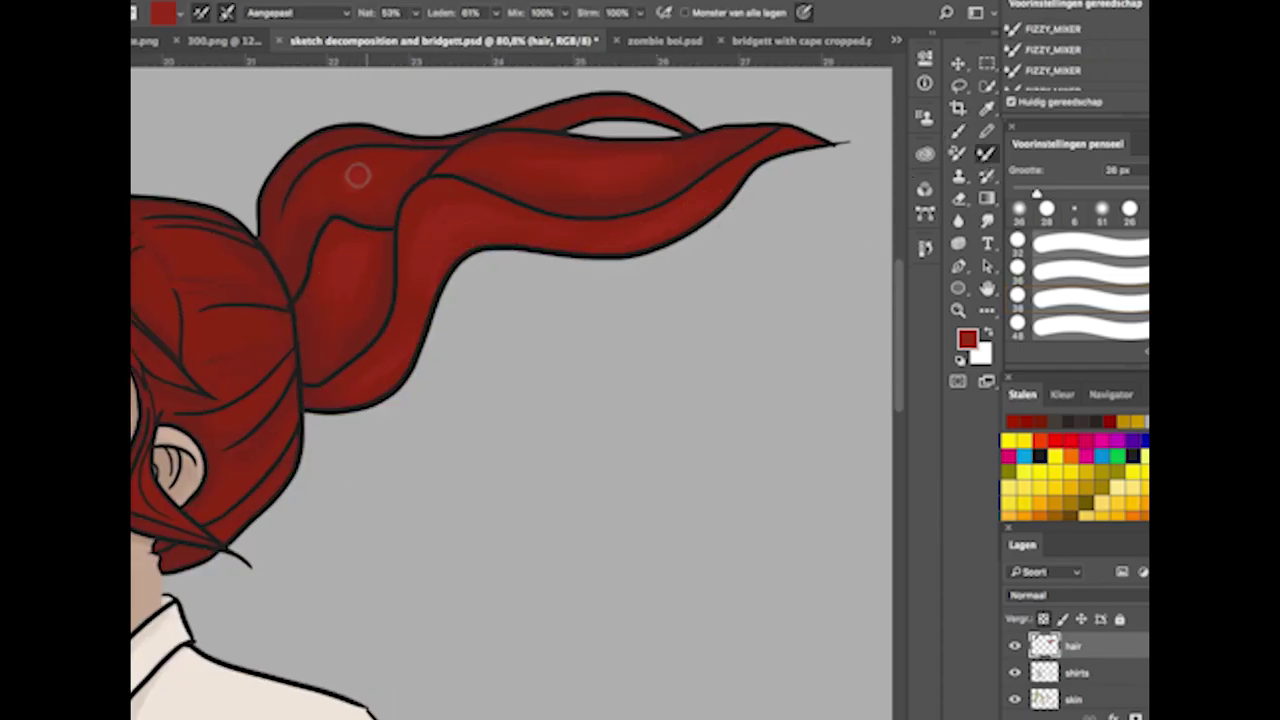
{"action": "scroll", "coordinate": [358, 176], "scroll_direction": "left", "scroll_amount": 3}
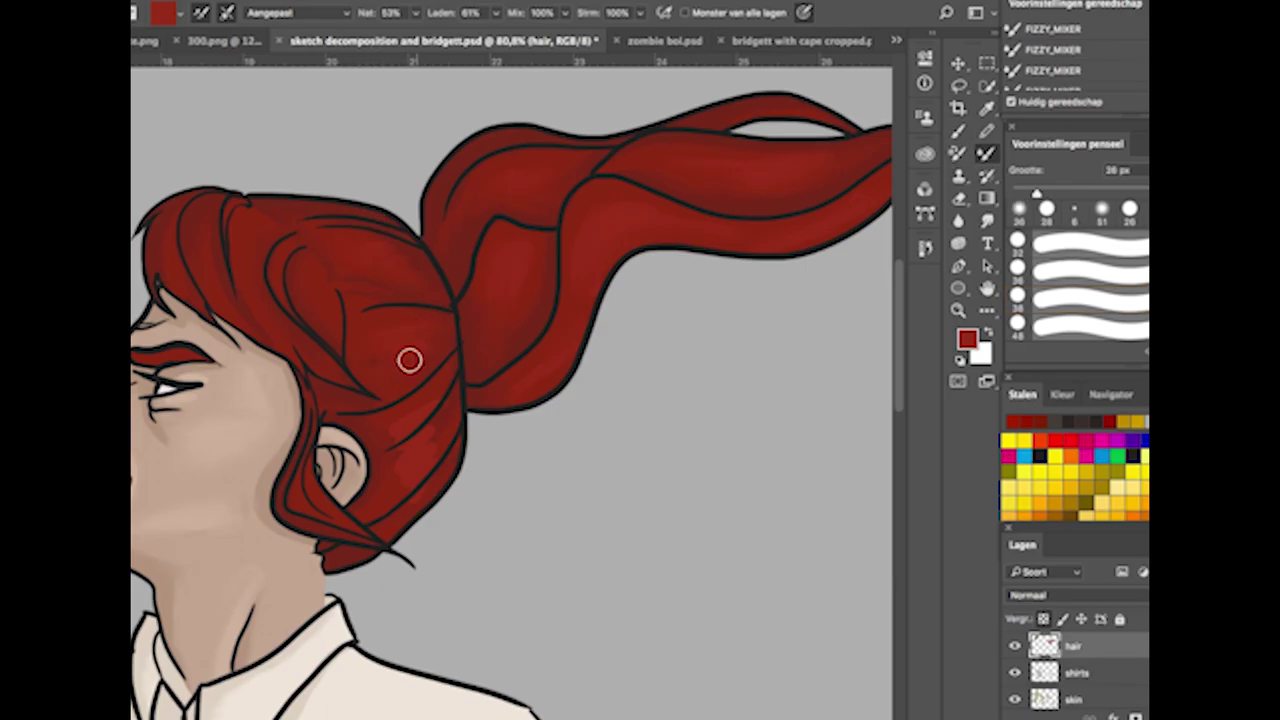
{"action": "scroll", "coordinate": [403, 434], "scroll_direction": "left", "scroll_amount": 3}
{"action": "key", "text": "shift+b"}
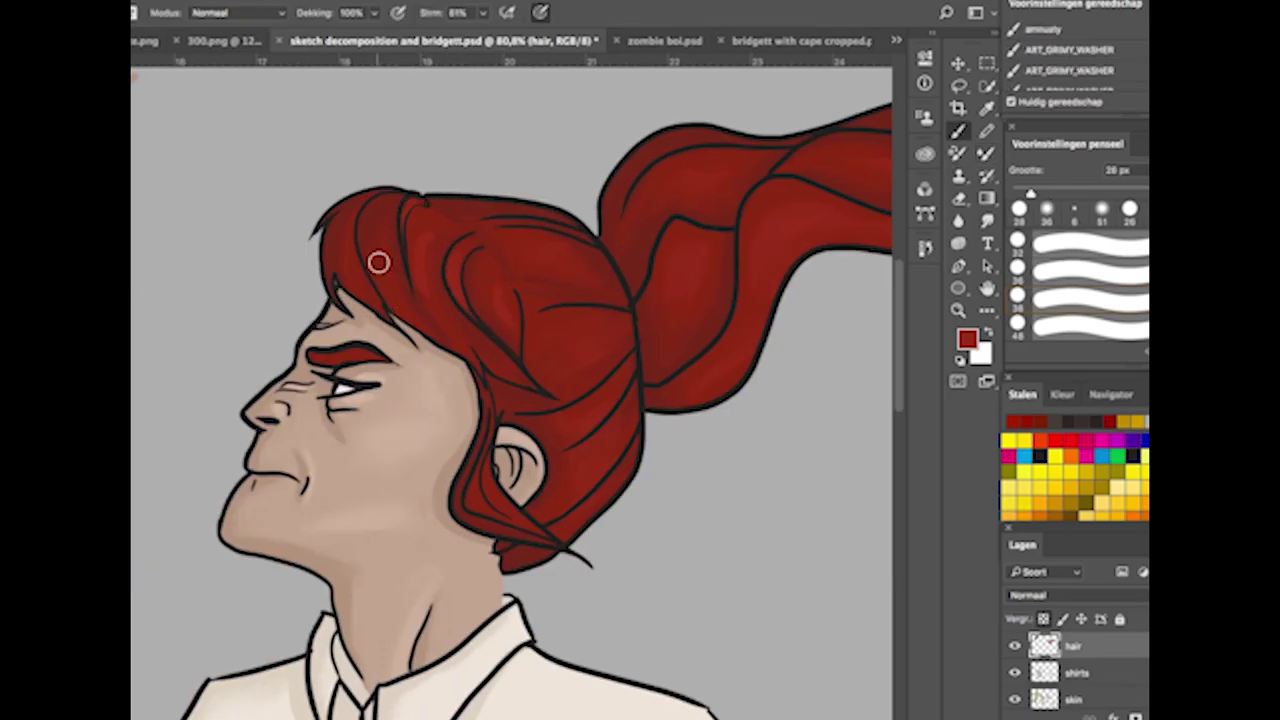
{"action": "key", "text": "shift+b"}
Dab light red highlight spots along the ponytail and blend them smoothly.
{"action": "key", "text": "shift+b"}
{"action": "key", "text": "shift+b"}
{"action": "left_click", "coordinate": [967, 340]}
{"action": "left_click", "coordinate": [609, 186]}
{"action": "left_click", "coordinate": [749, 171]}
{"action": "left_click", "coordinate": [600, 222]}
{"action": "left_click", "coordinate": [500, 265]}
{"action": "left_click", "coordinate": [531, 360]}
Paint light pink highlights on the crown hair and blend them smooth.
{"action": "key", "text": "shift+b"}
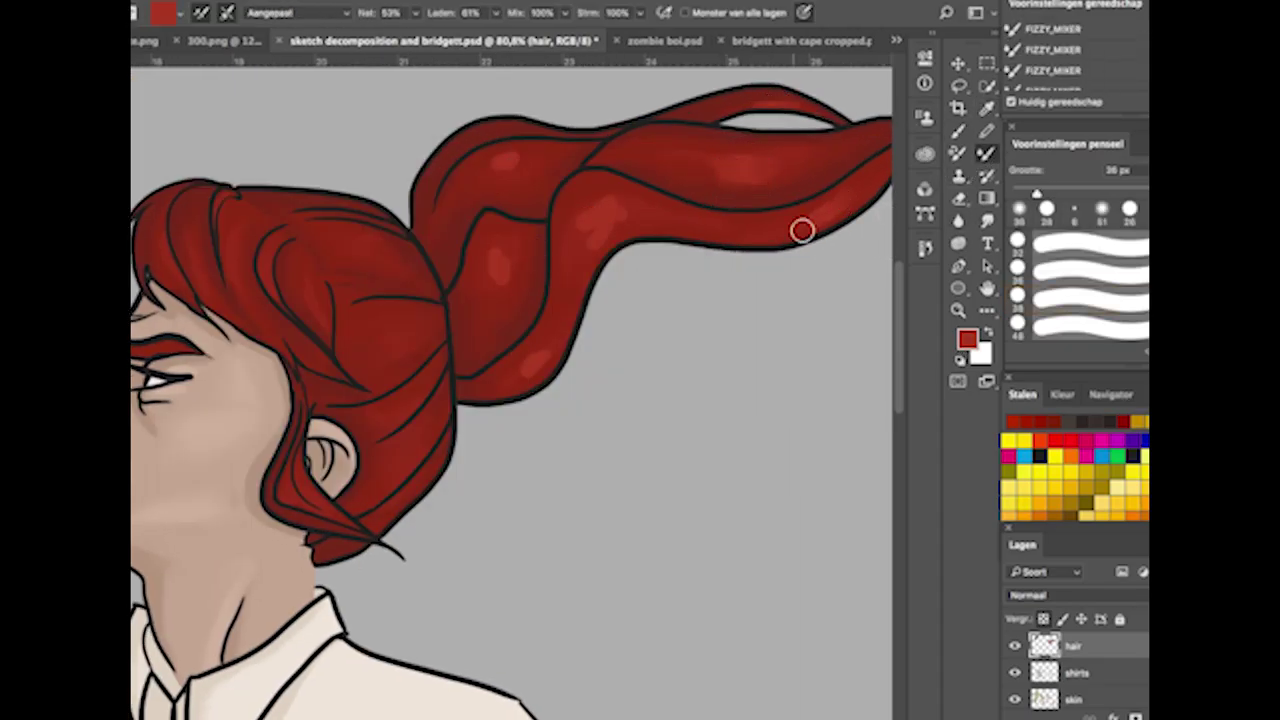
{"action": "left_click_drag", "start_coordinate": [634, 222], "coordinate": [574, 229]}
{"action": "left_click", "coordinate": [527, 371]}
{"action": "left_click", "coordinate": [497, 263]}
{"action": "left_click", "coordinate": [514, 153]}
{"action": "left_click", "coordinate": [589, 226]}
{"action": "left_click", "coordinate": [960, 133]}
{"action": "left_click_drag", "start_coordinate": [398, 302], "coordinate": [405, 345]}
{"action": "key", "text": "shift+b"}
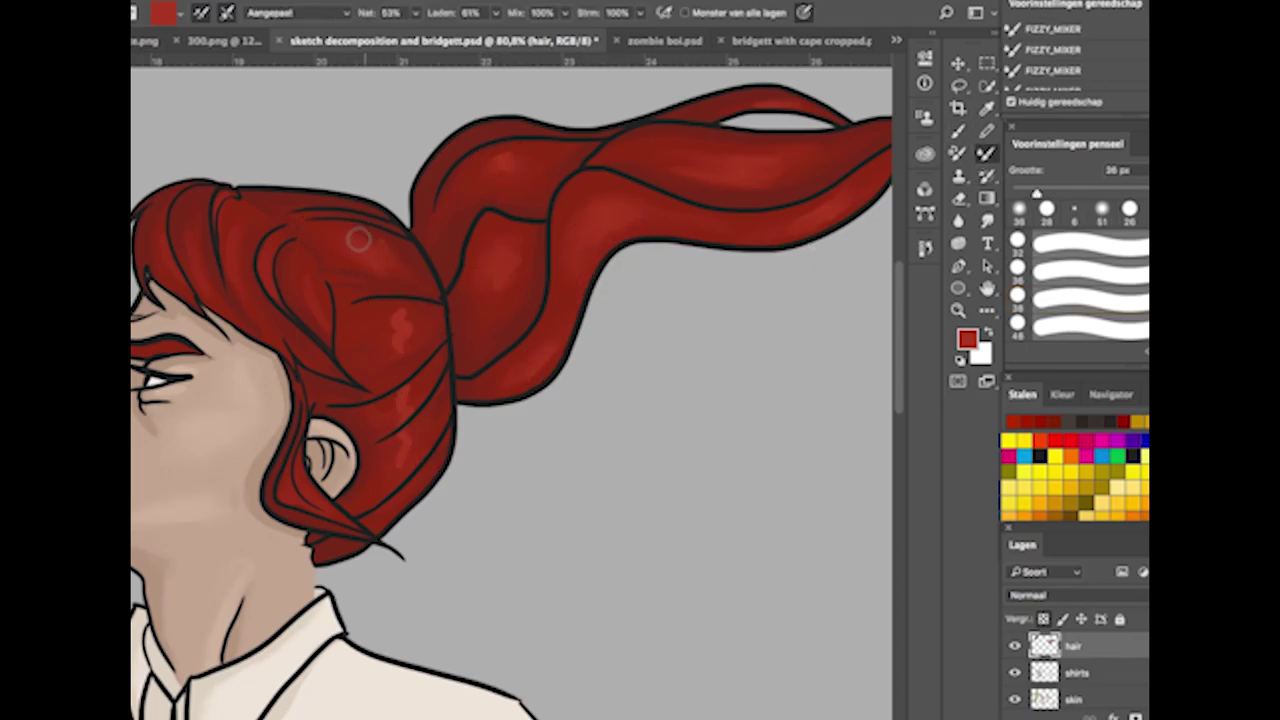
{"action": "left_click_drag", "start_coordinate": [377, 263], "coordinate": [385, 342]}
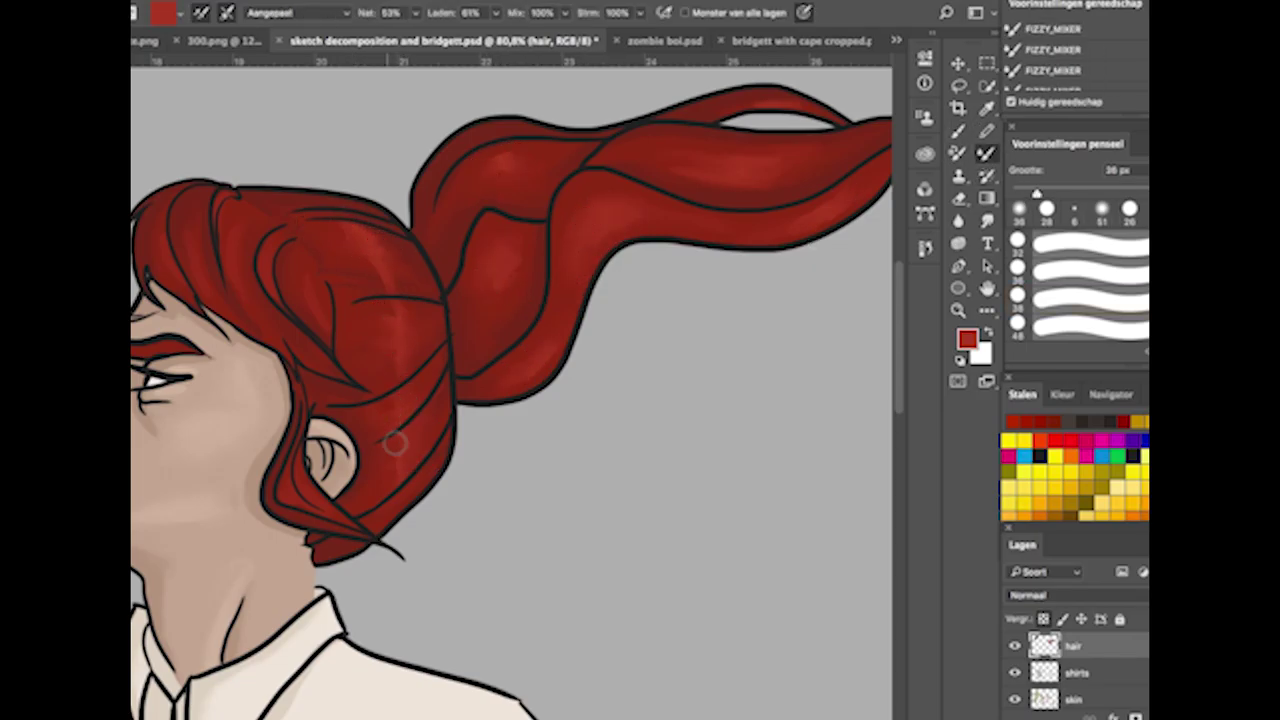
Add light highlight strokes on the front hair and confirm the highlight colour.
{"action": "key", "text": "shift+b"}
{"action": "left_click_drag", "start_coordinate": [285, 245], "coordinate": [240, 249]}
{"action": "left_click_drag", "start_coordinate": [212, 195], "coordinate": [202, 270]}
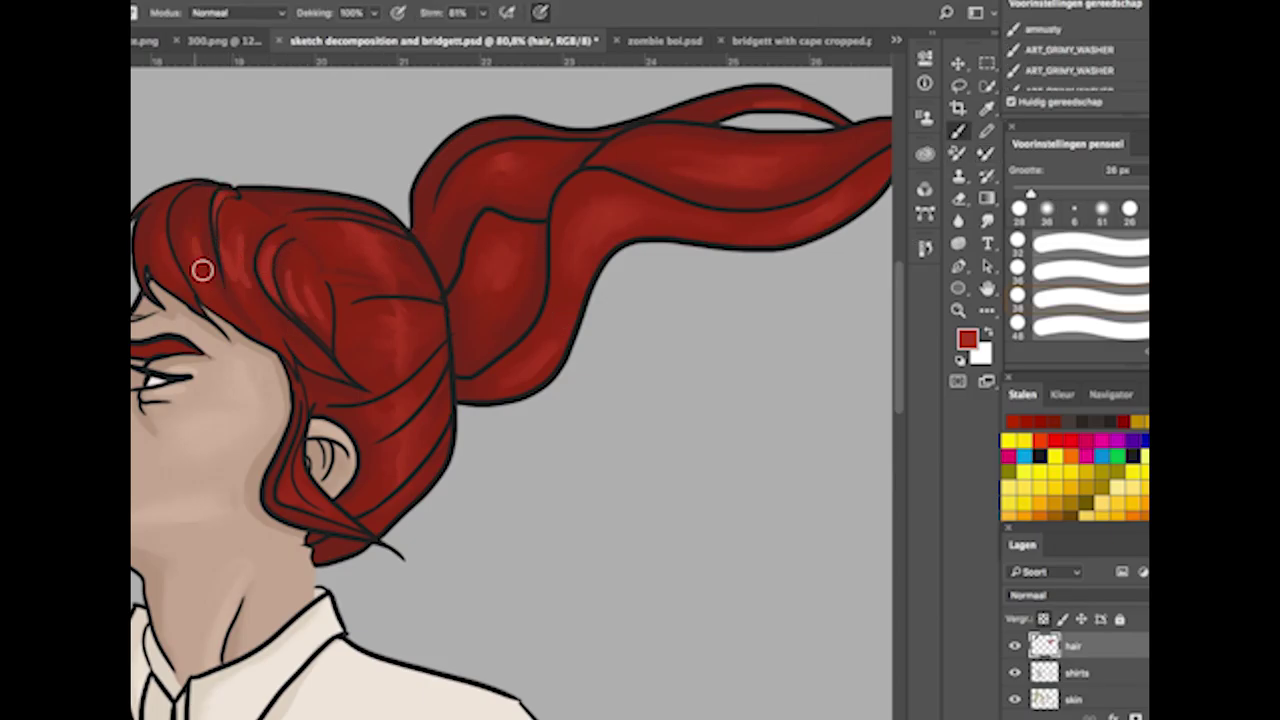
{"action": "key", "text": "shift+b"}
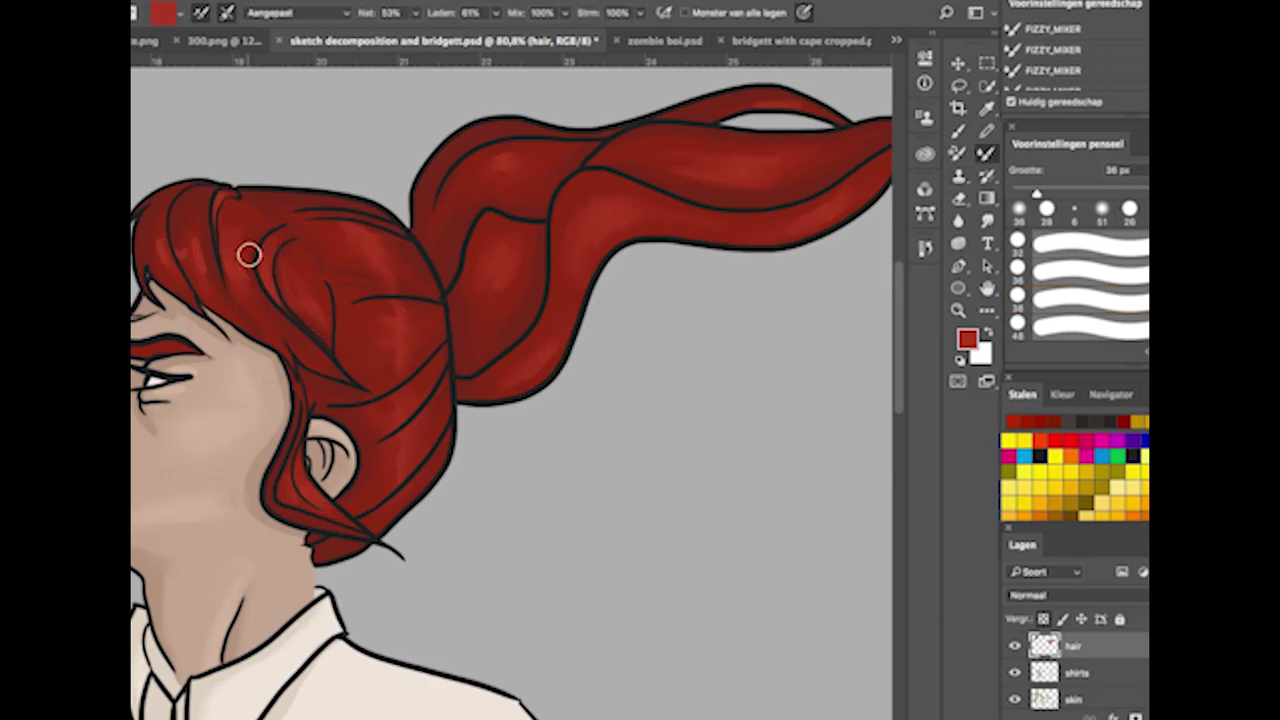
{"action": "key", "text": "shift+b"}
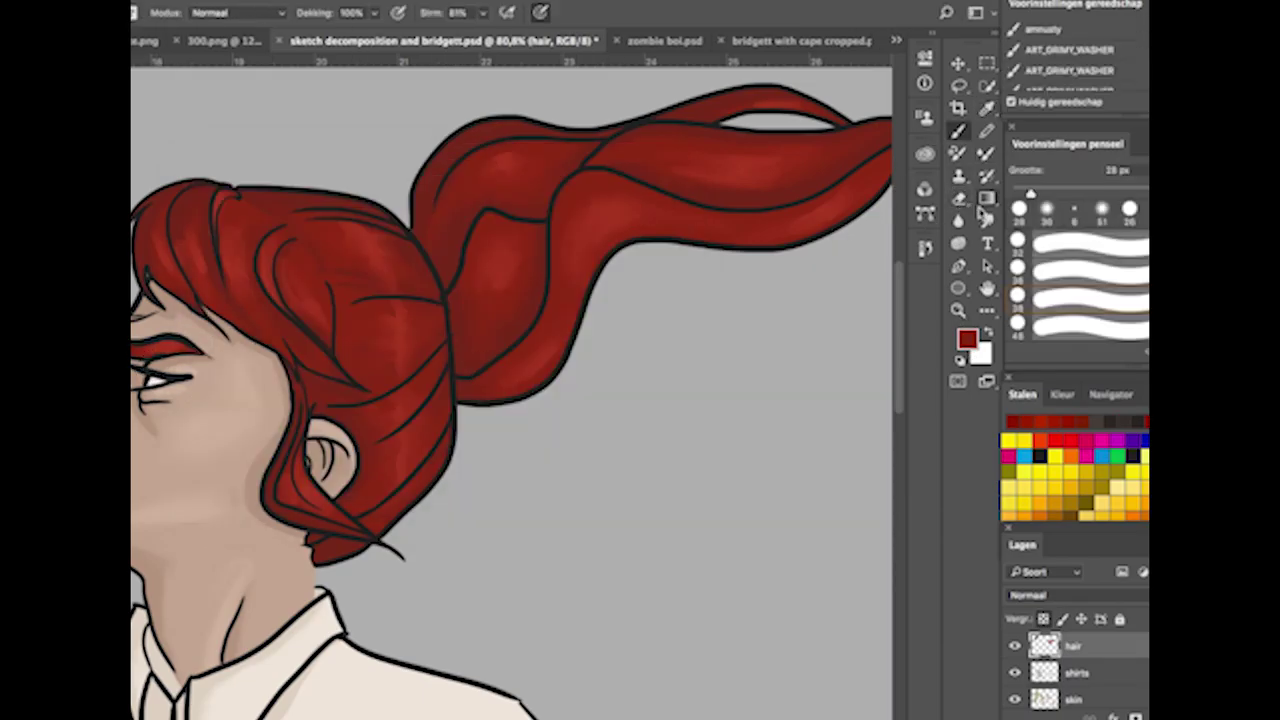
{"action": "key", "text": "Return"}
Paint thin light streaks across the ponytail and along the hair strands.
{"action": "scroll", "coordinate": [751, 234], "scroll_direction": "up", "scroll_amount": 5}
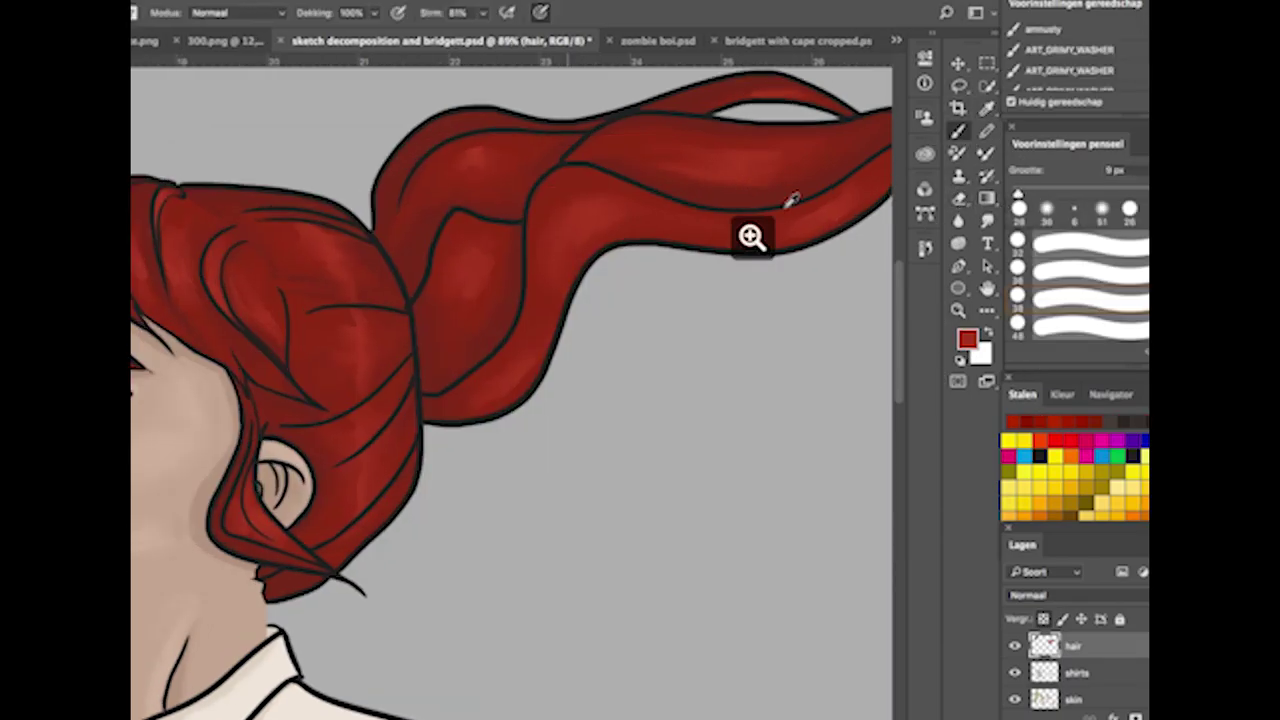
{"action": "left_click_drag", "start_coordinate": [258, 376], "coordinate": [610, 350]}
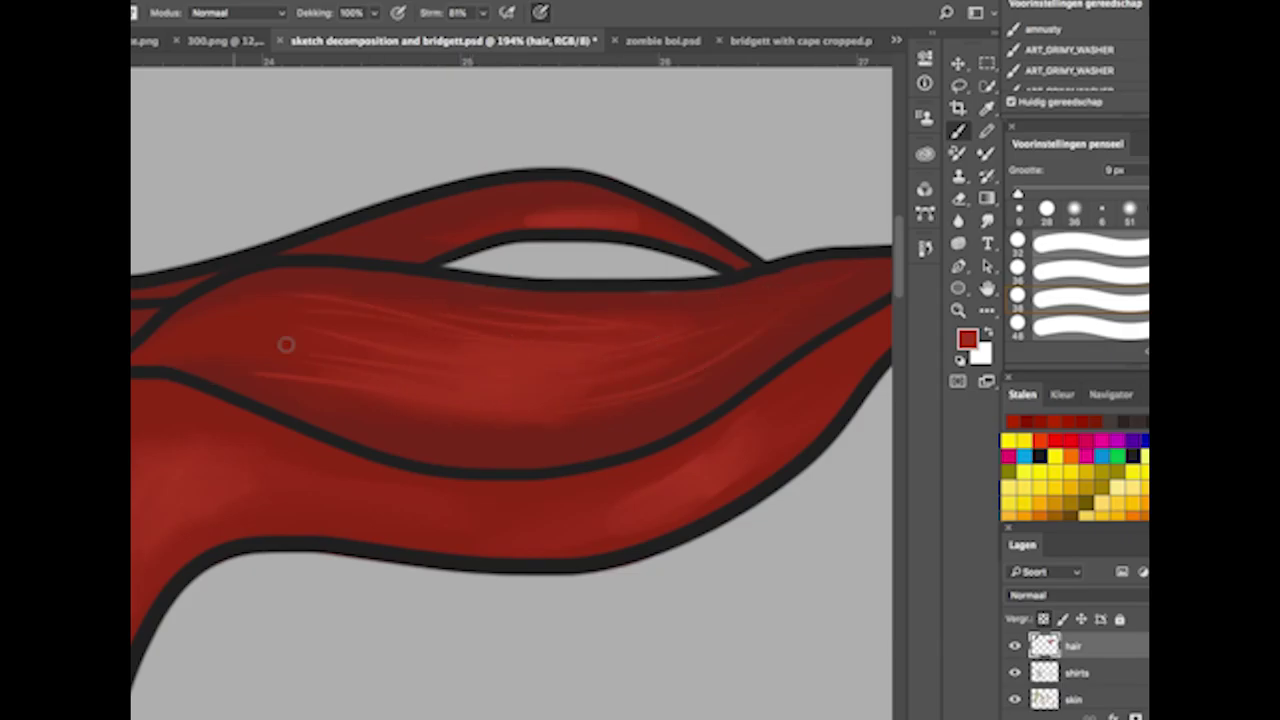
{"action": "scroll", "coordinate": [286, 344], "scroll_direction": "down", "scroll_amount": 3}
{"action": "scroll", "coordinate": [514, 320], "scroll_direction": "left", "scroll_amount": 5}
{"action": "left_click_drag", "start_coordinate": [546, 516], "coordinate": [522, 604]}
{"action": "scroll", "coordinate": [673, 347], "scroll_direction": "down", "scroll_amount": 3}
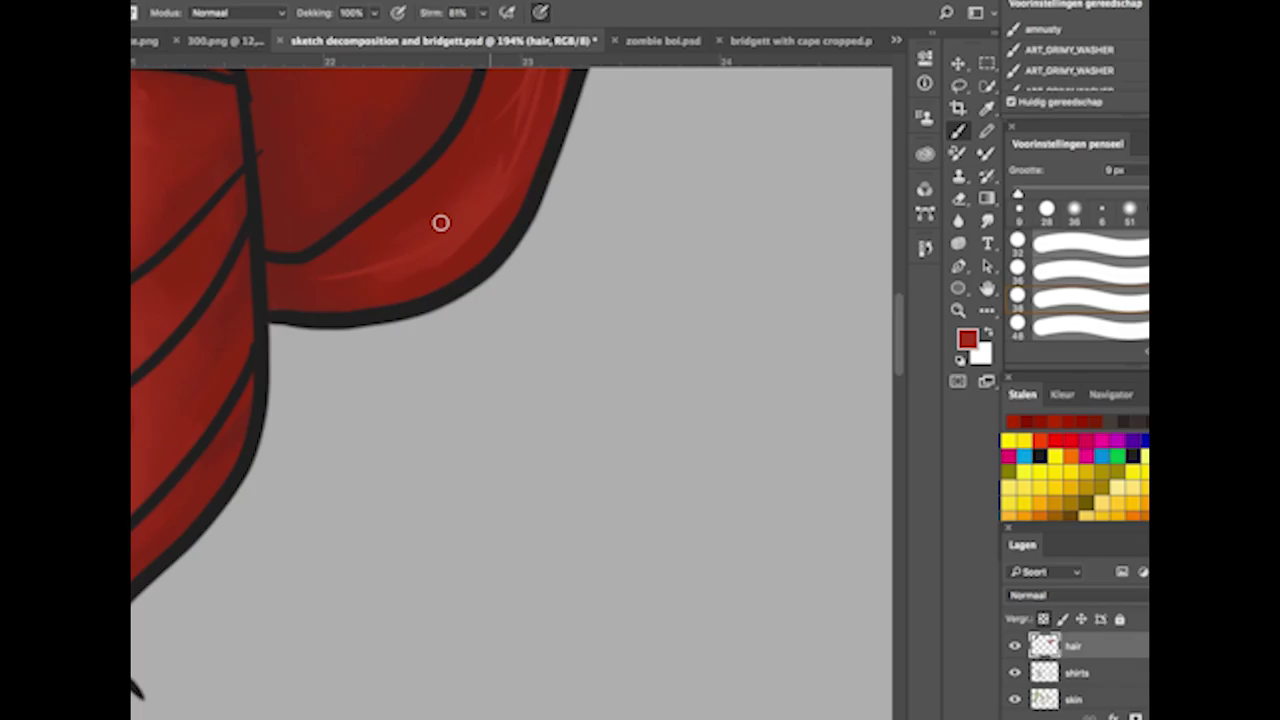
{"action": "scroll", "coordinate": [440, 220], "scroll_direction": "left", "scroll_amount": 3}
{"action": "scroll", "coordinate": [462, 381], "scroll_direction": "right", "scroll_amount": 5}
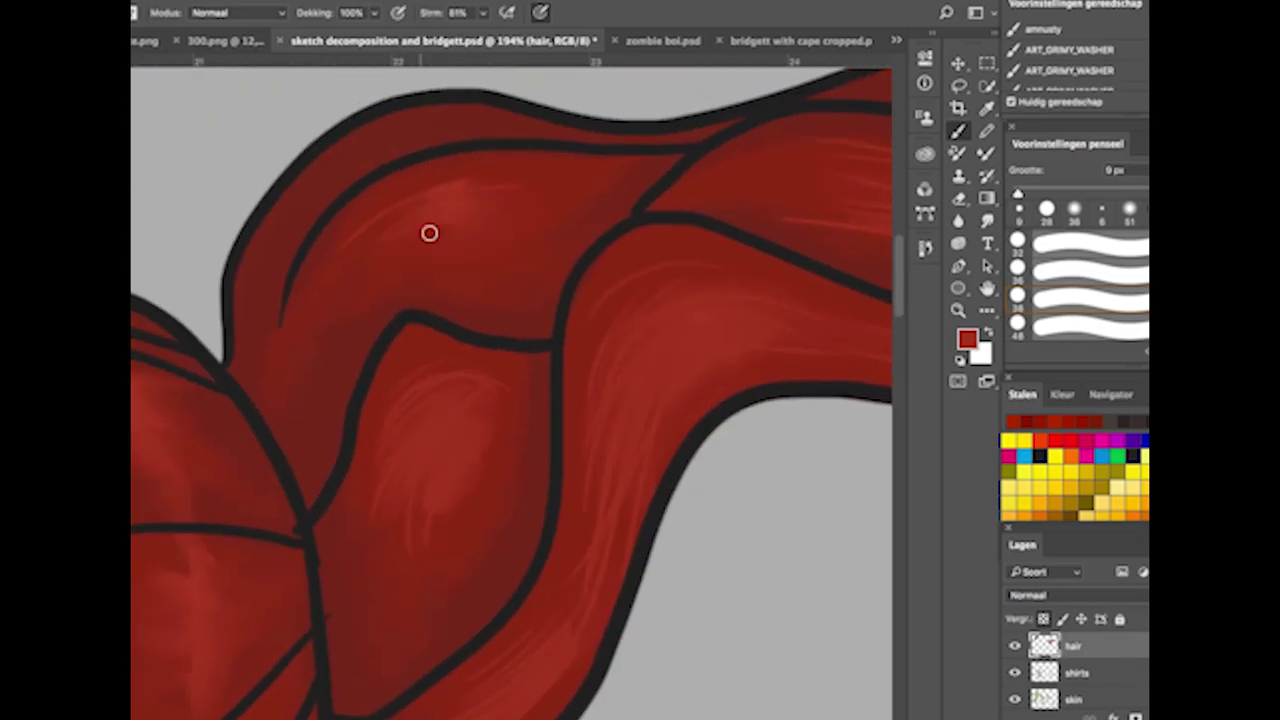
{"action": "scroll", "coordinate": [446, 246], "scroll_direction": "up", "scroll_amount": 3}
{"action": "scroll", "coordinate": [610, 308], "scroll_direction": "left", "scroll_amount": 5}
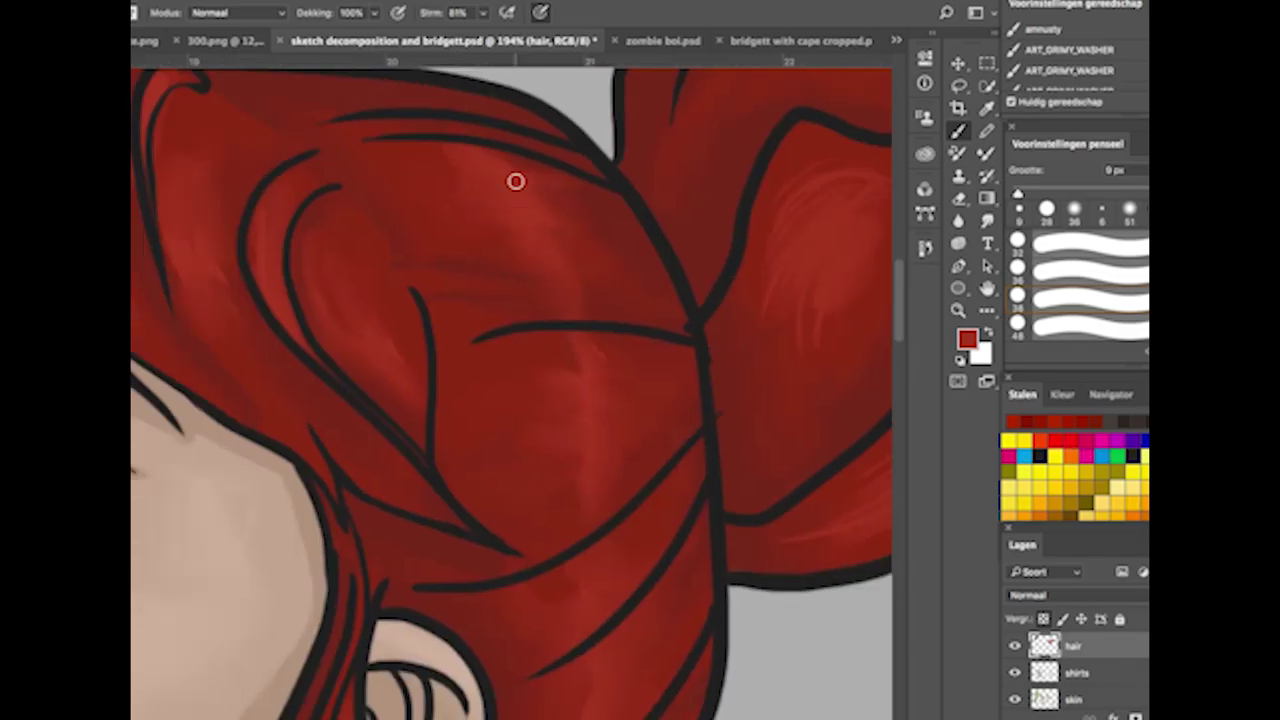
{"action": "scroll", "coordinate": [560, 581], "scroll_direction": "down", "scroll_amount": 5}
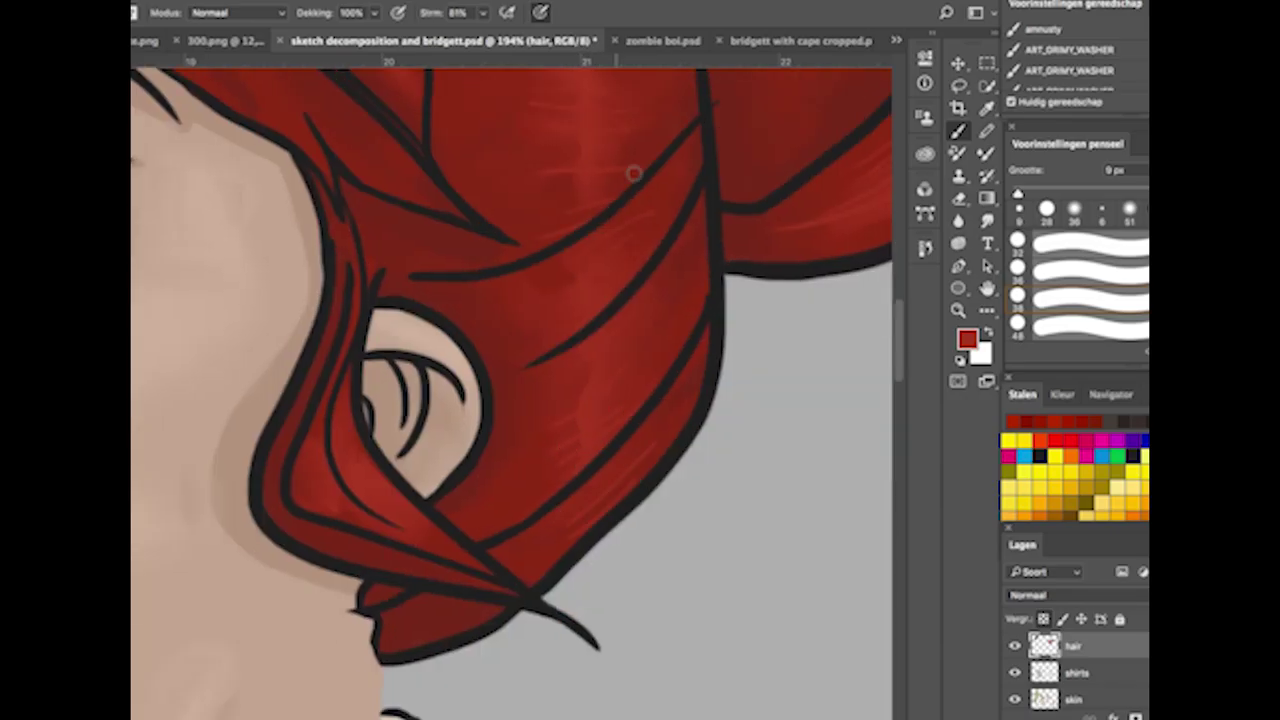
Choose a darker red foreground colour for the hair shading.
{"action": "scroll", "coordinate": [548, 190], "scroll_direction": "up", "scroll_amount": 5}
{"action": "scroll", "coordinate": [462, 204], "scroll_direction": "right", "scroll_amount": 1}
{"action": "scroll", "coordinate": [462, 293], "scroll_direction": "left", "scroll_amount": 3}
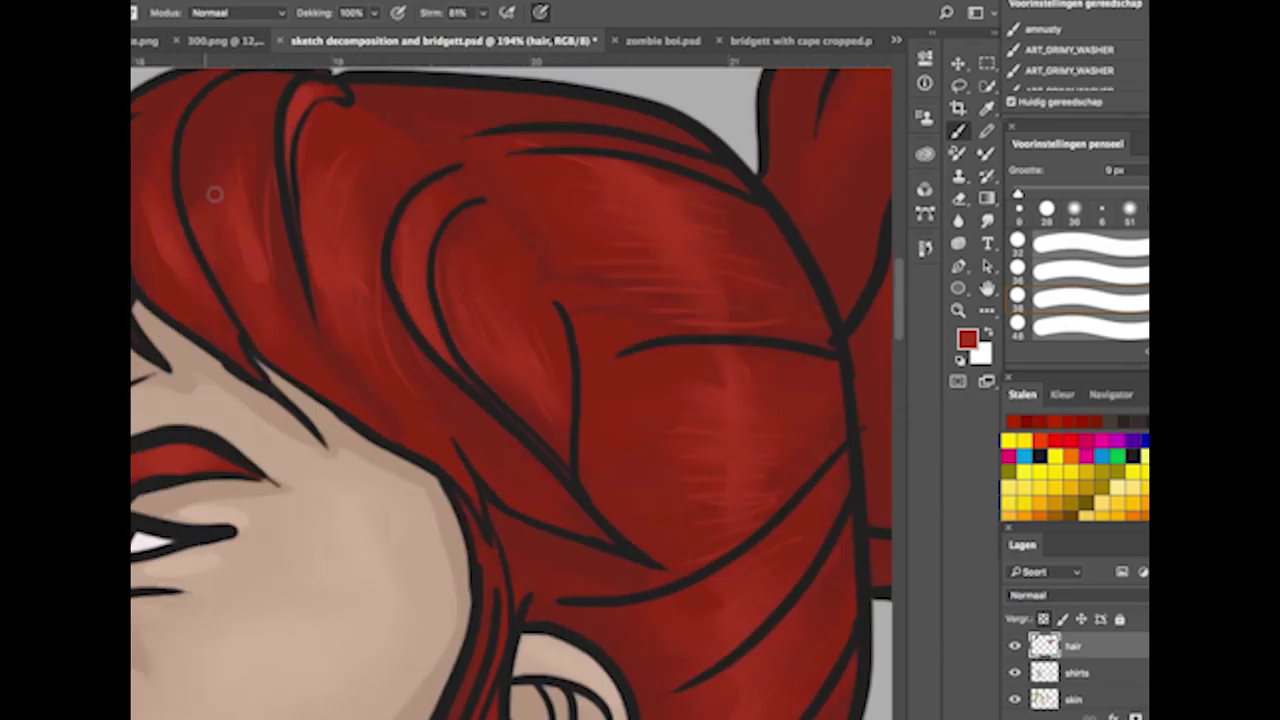
{"action": "scroll", "coordinate": [300, 400], "scroll_direction": "down", "scroll_amount": 3}
{"action": "scroll", "coordinate": [398, 460], "scroll_direction": "down", "scroll_amount": 3}
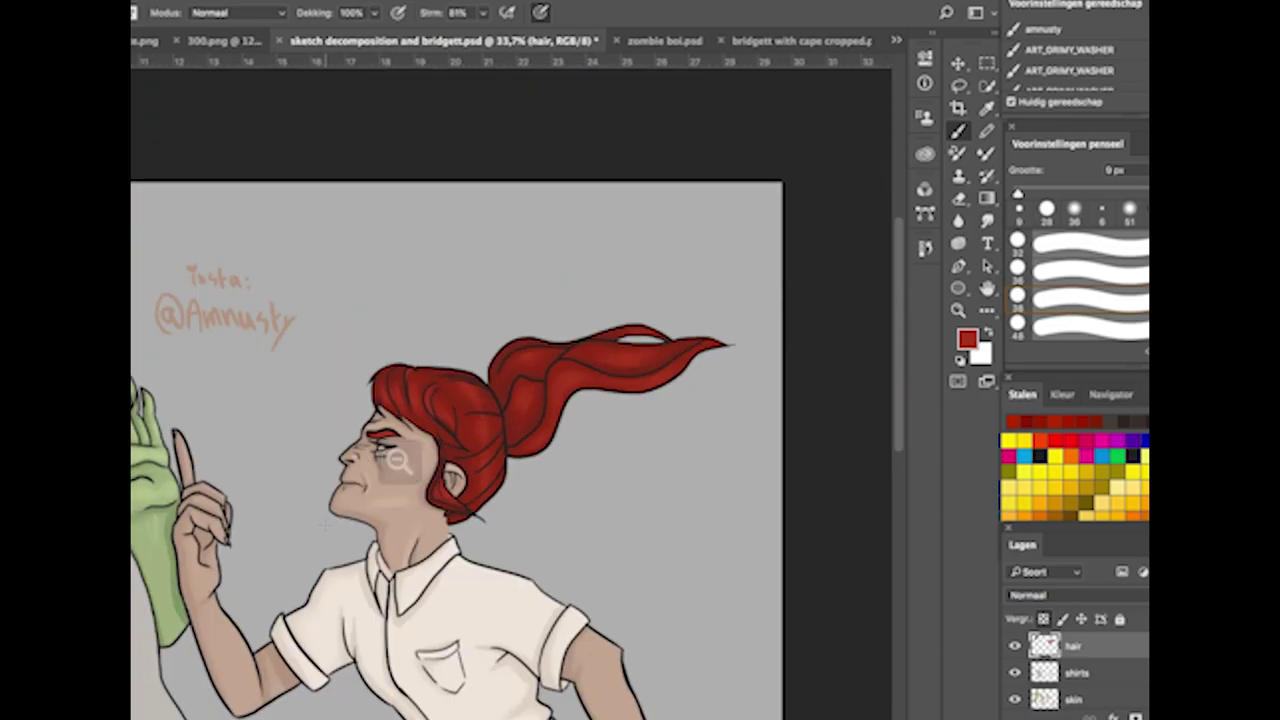
{"action": "scroll", "coordinate": [398, 460], "scroll_direction": "up", "scroll_amount": 5}
{"action": "left_click", "coordinate": [967, 340]}
{"action": "left_click", "coordinate": [631, 186]}
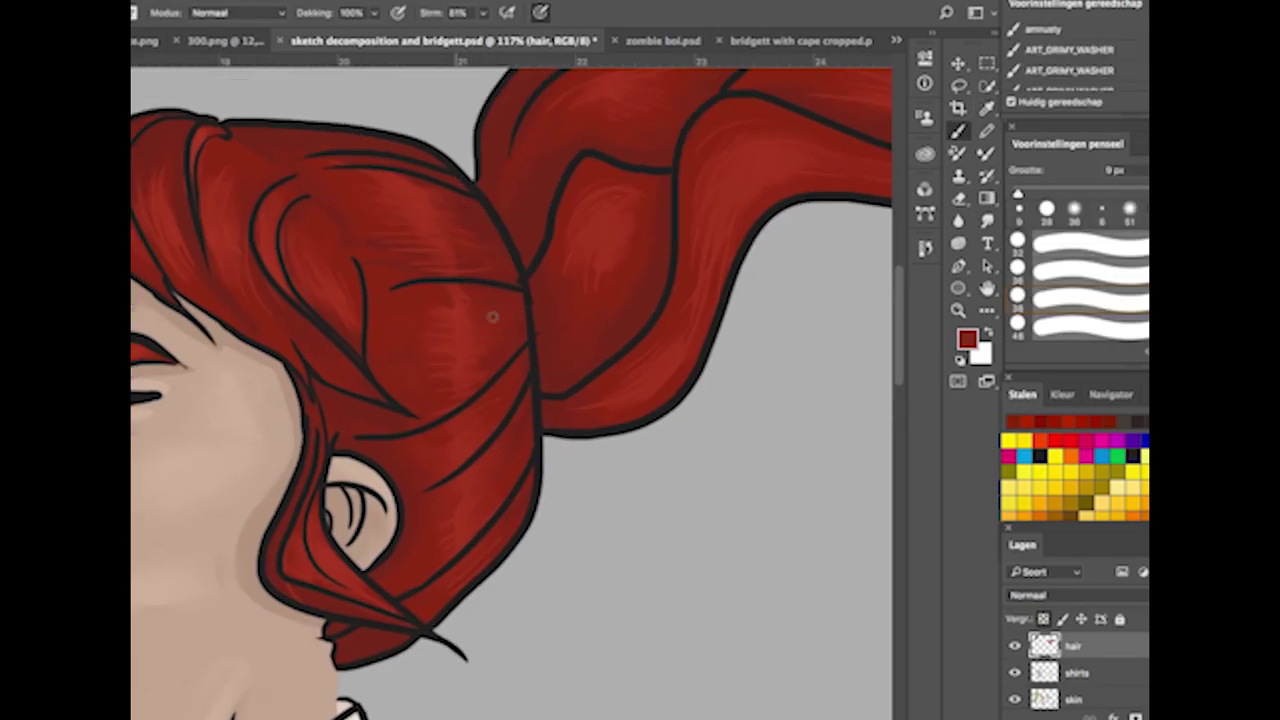
{"action": "left_click", "coordinate": [967, 340]}
{"action": "left_click", "coordinate": [609, 186]}
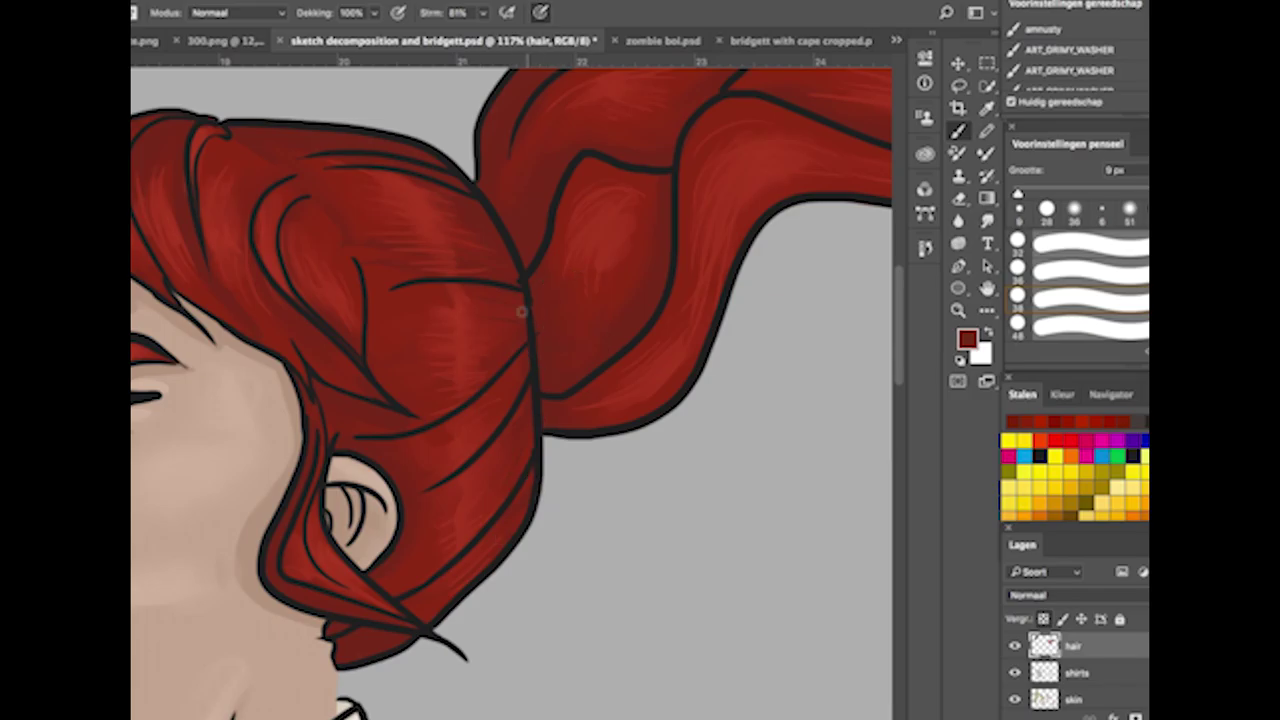
{"action": "scroll", "coordinate": [560, 308], "scroll_direction": "right", "scroll_amount": 5}
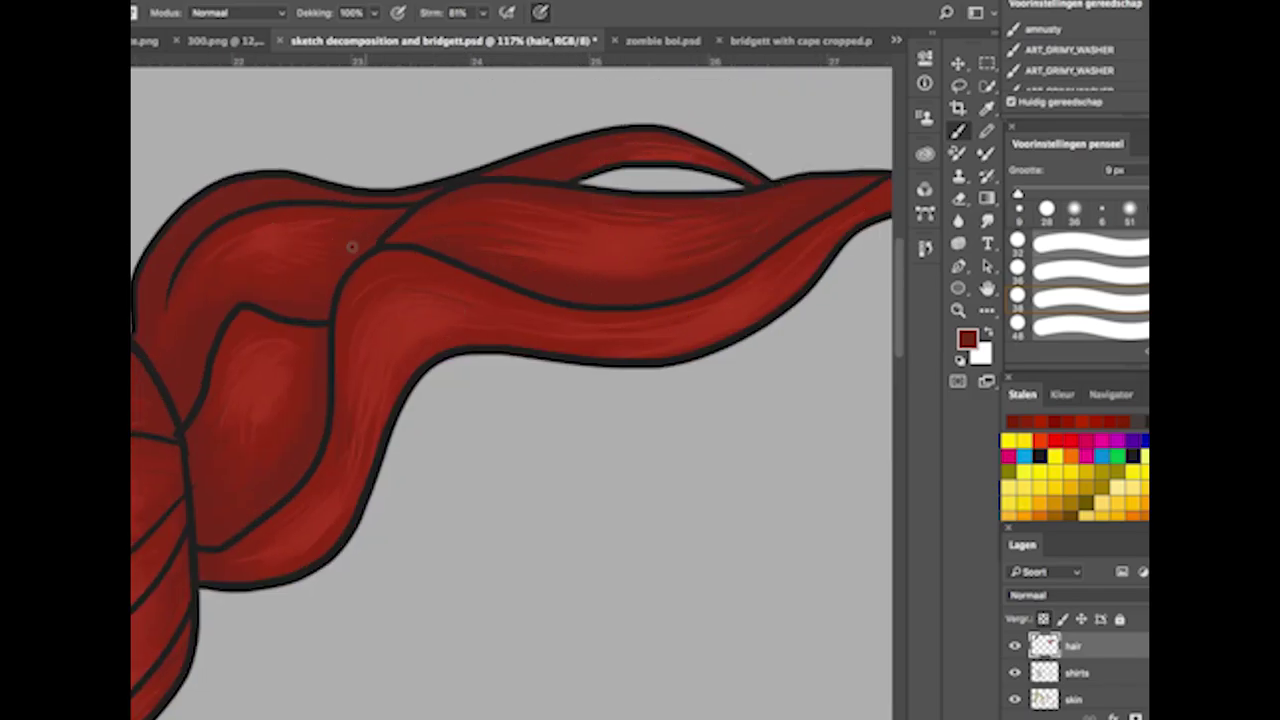
{"action": "scroll", "coordinate": [462, 340], "scroll_direction": "left", "scroll_amount": 6}
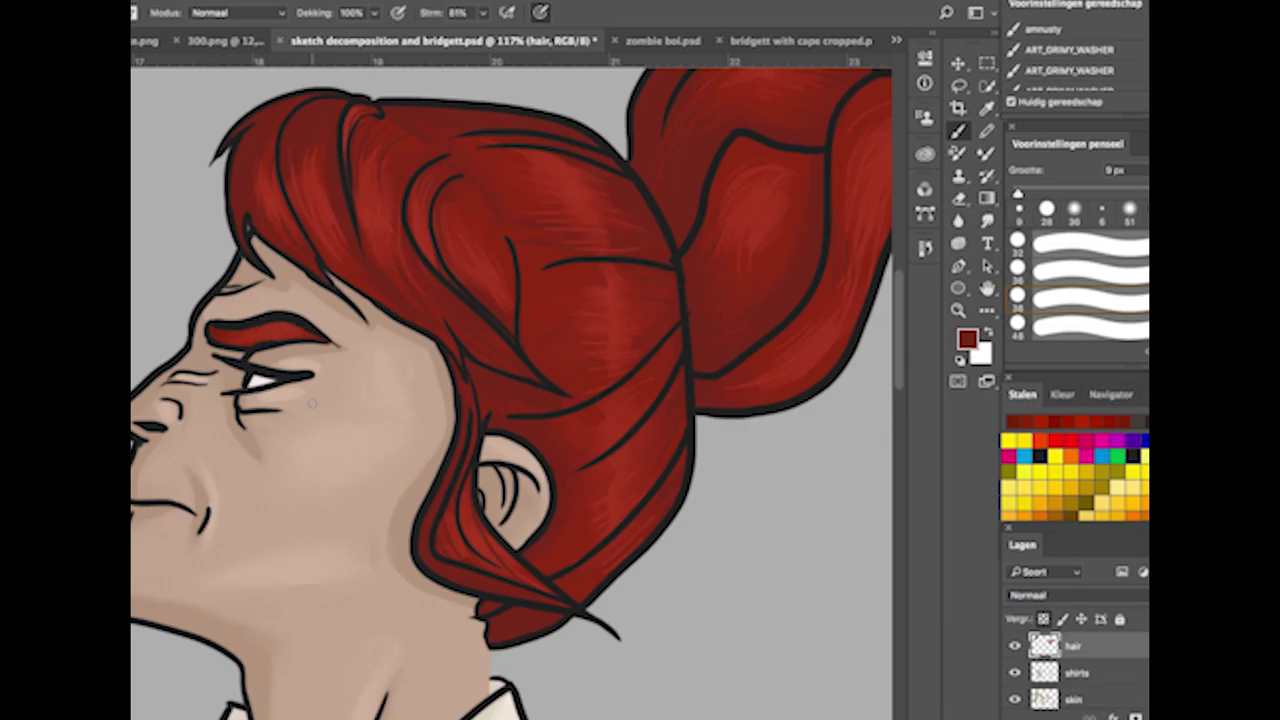
{"action": "scroll", "coordinate": [240, 445], "scroll_direction": "down", "scroll_amount": 3}
Sample the woman's skin tone from the canvas as the foreground colour.
{"action": "key", "text": "i"}
{"action": "left_click", "coordinate": [514, 371]}
{"action": "left_click", "coordinate": [967, 340]}
{"action": "key", "text": "Return"}
{"action": "key", "text": "b"}
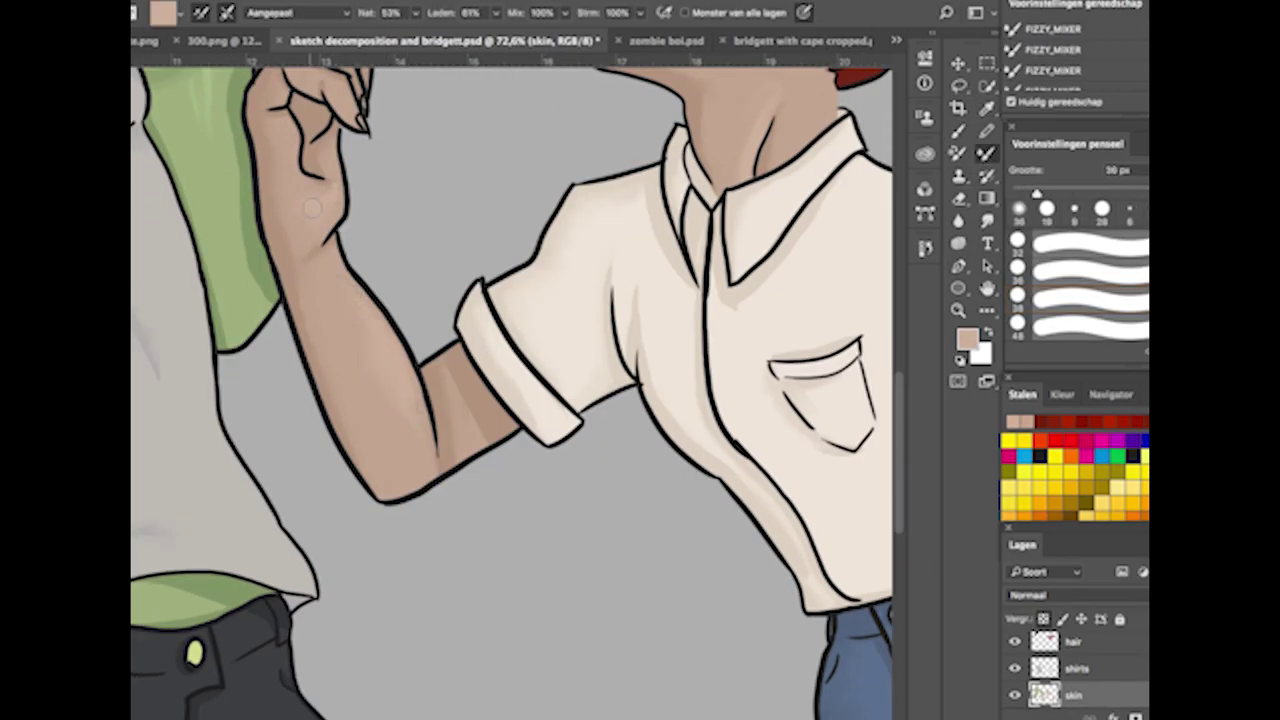
Paint light skin shading on the forearm and upper arm near the shoulder.
{"action": "scroll", "coordinate": [313, 220], "scroll_direction": "up", "scroll_amount": 5}
{"action": "scroll", "coordinate": [313, 220], "scroll_direction": "up", "scroll_amount": 3}
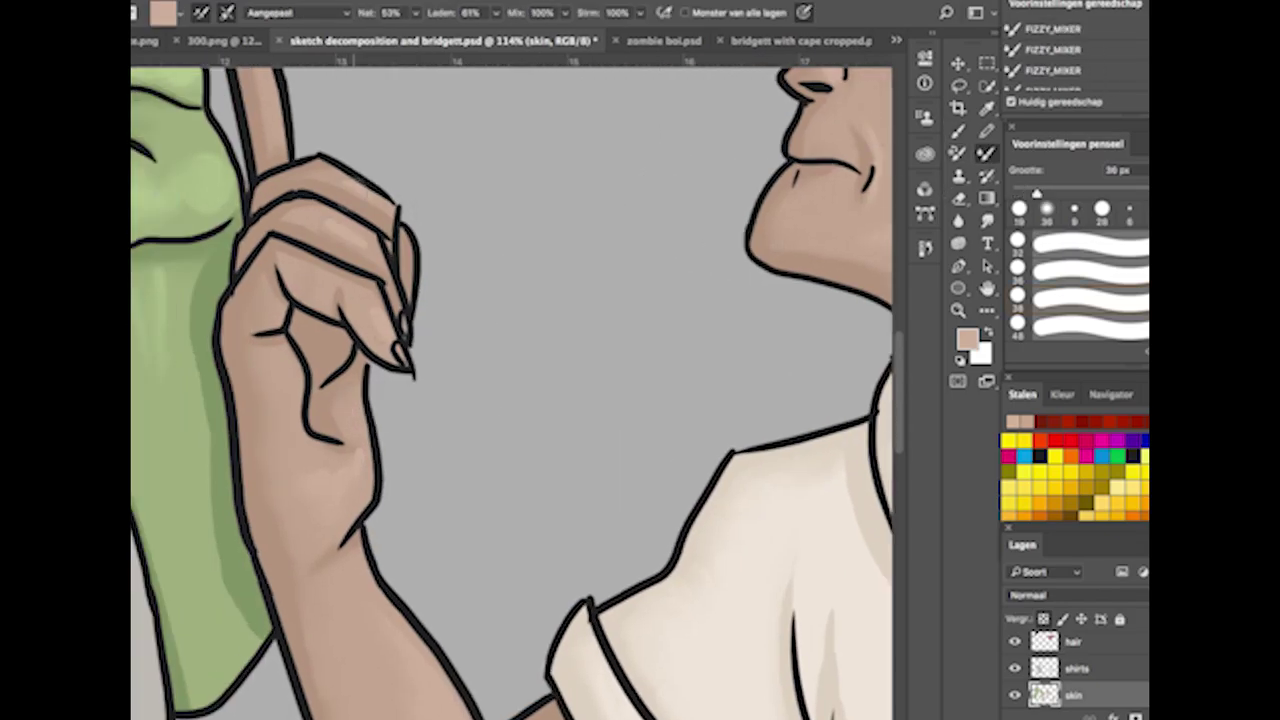
{"action": "scroll", "coordinate": [313, 220], "scroll_direction": "up", "scroll_amount": 3}
{"action": "scroll", "coordinate": [449, 374], "scroll_direction": "down", "scroll_amount": 10}
{"action": "key", "text": "shift+b"}
{"action": "left_click_drag", "start_coordinate": [450, 330], "coordinate": [515, 466]}
{"action": "left_click_drag", "start_coordinate": [350, 215], "coordinate": [425, 200]}
{"action": "key", "text": "shift+b"}
Zoom out to view the arm and add a new empty layer above the background.
{"action": "scroll", "coordinate": [376, 310], "scroll_direction": "down", "scroll_amount": 5}
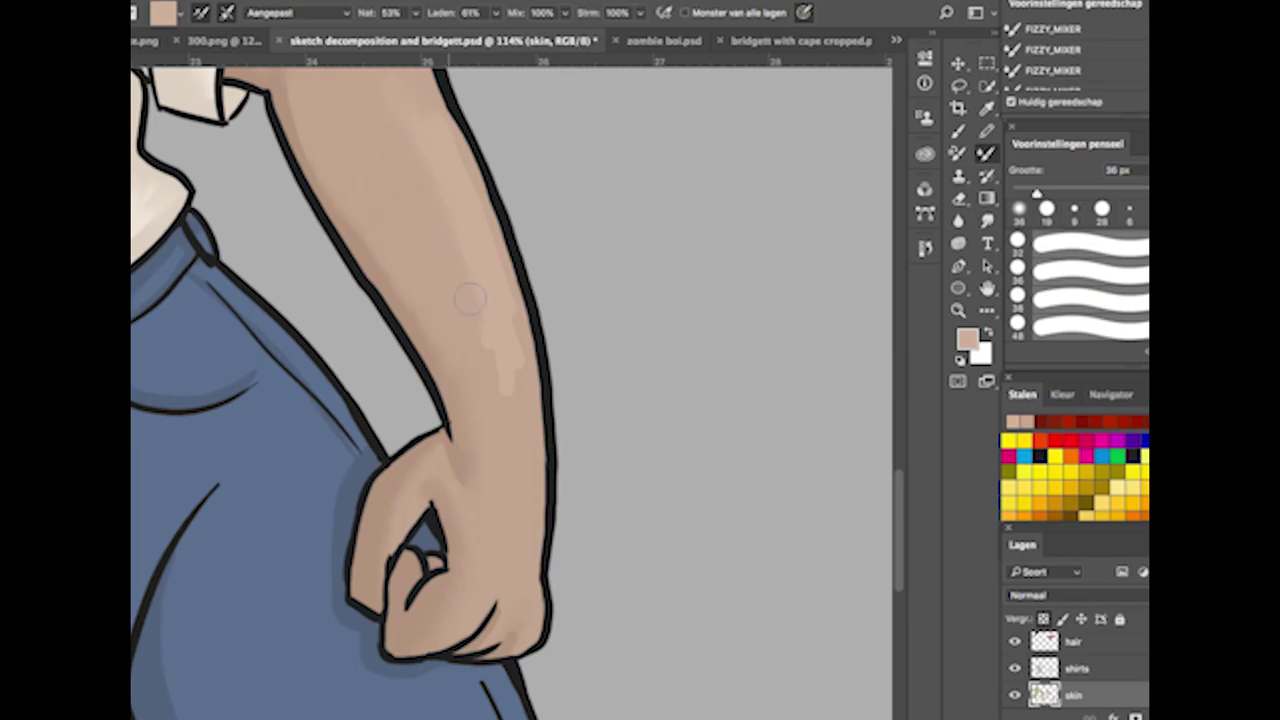
{"action": "left_click", "coordinate": [449, 523], "text": "alt"}
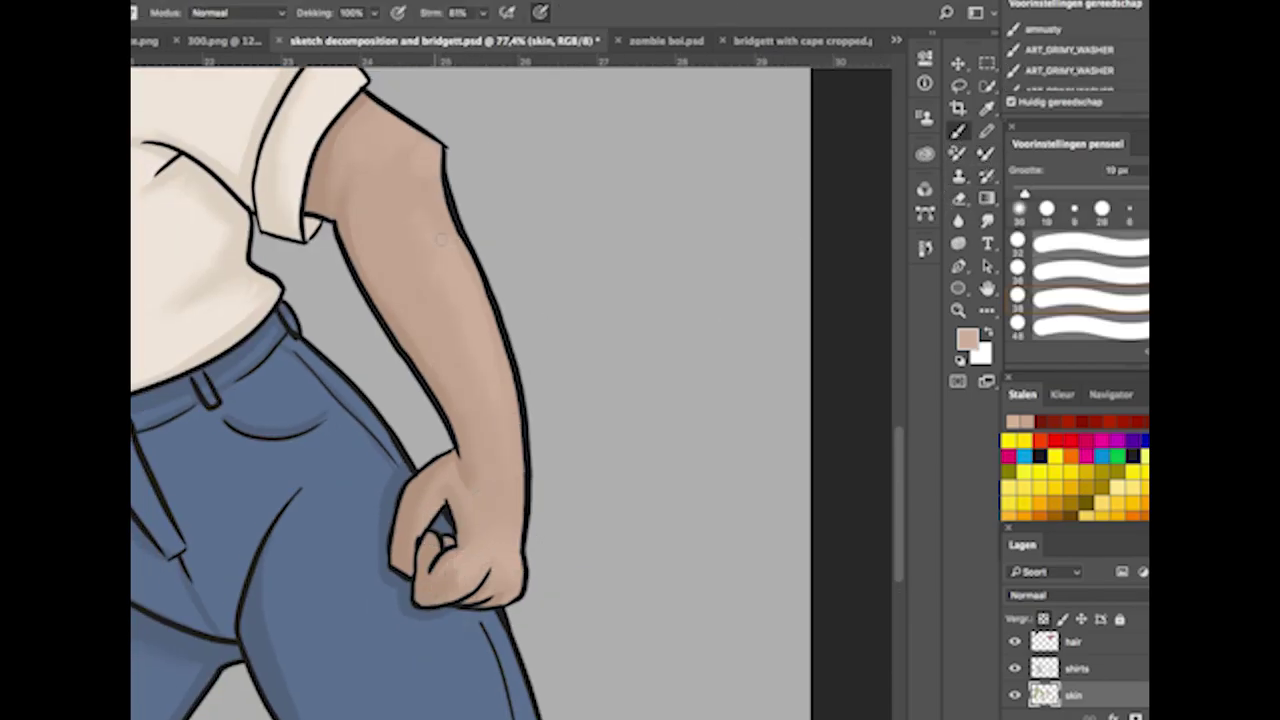
{"action": "scroll", "coordinate": [411, 232], "scroll_direction": "up", "scroll_amount": 5}
{"action": "scroll", "coordinate": [411, 232], "scroll_direction": "down", "scroll_amount": 3}
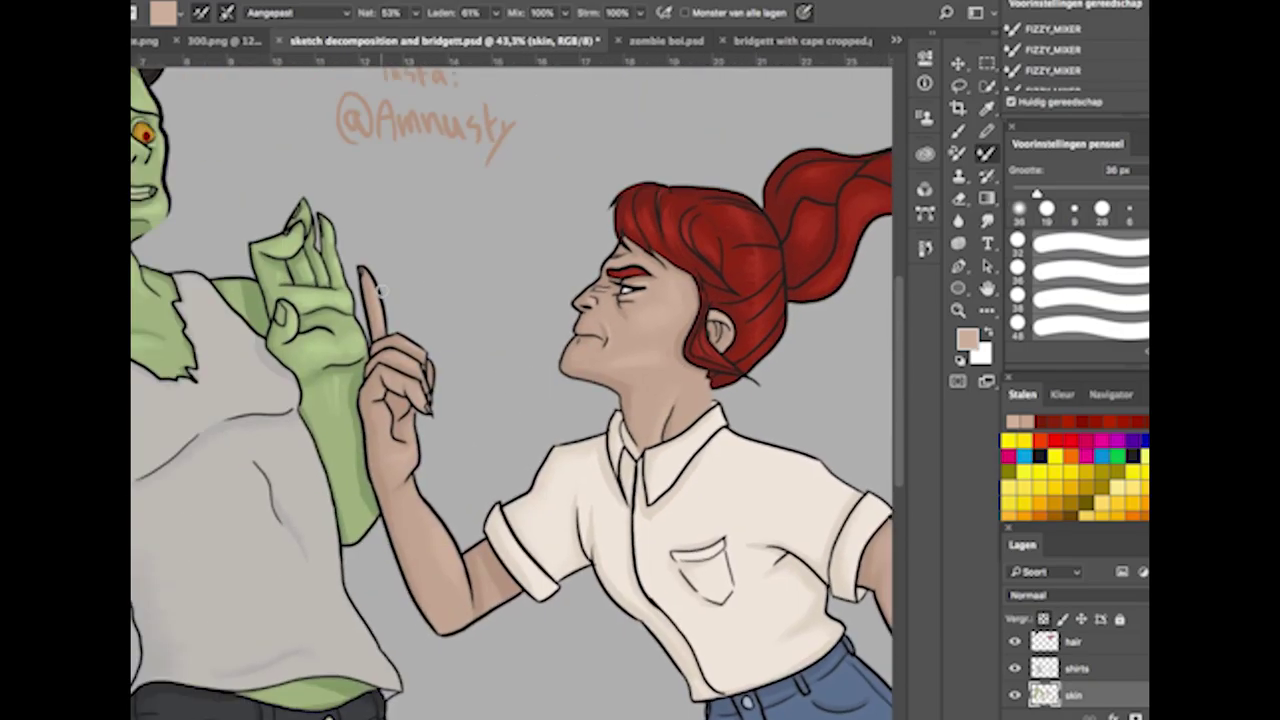
{"action": "scroll", "coordinate": [411, 232], "scroll_direction": "up", "scroll_amount": 5}
{"action": "scroll", "coordinate": [500, 390], "scroll_direction": "down", "scroll_amount": 5}
{"action": "scroll", "coordinate": [500, 390], "scroll_direction": "down", "scroll_amount": 3}
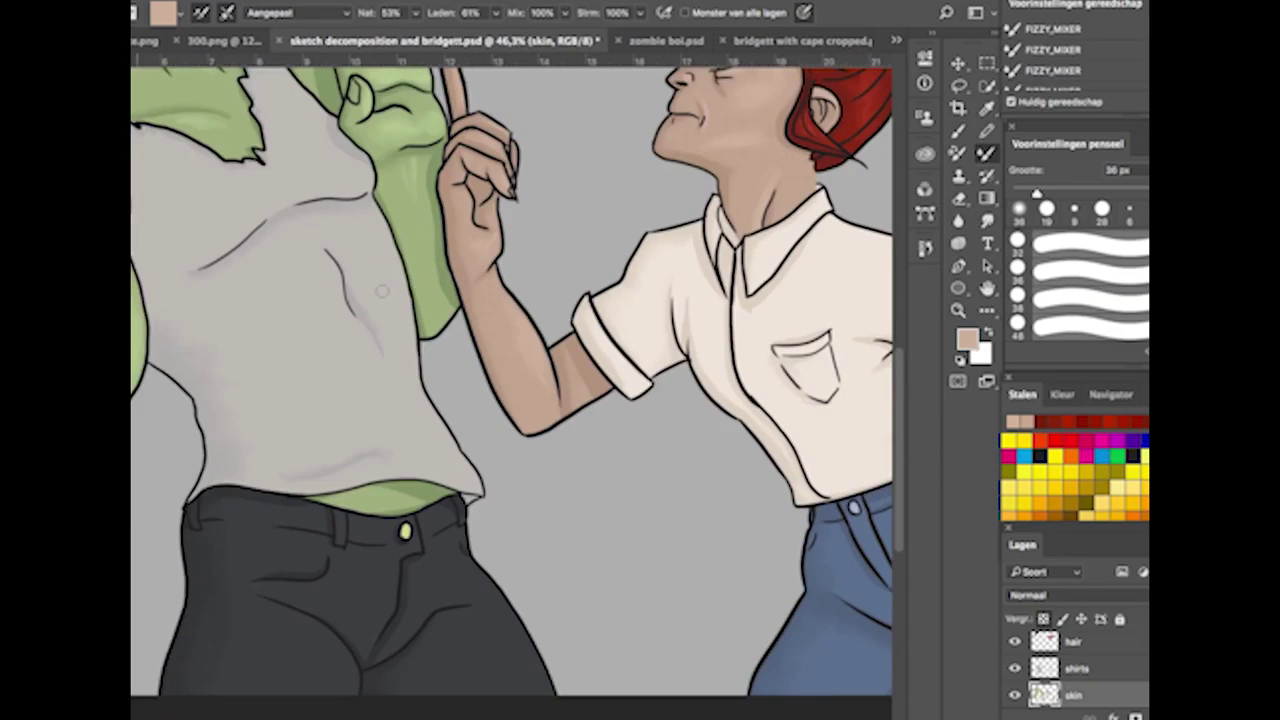
{"action": "scroll", "coordinate": [500, 390], "scroll_direction": "down", "scroll_amount": 3}
{"action": "key", "text": "ctrl+shift+alt+n"}
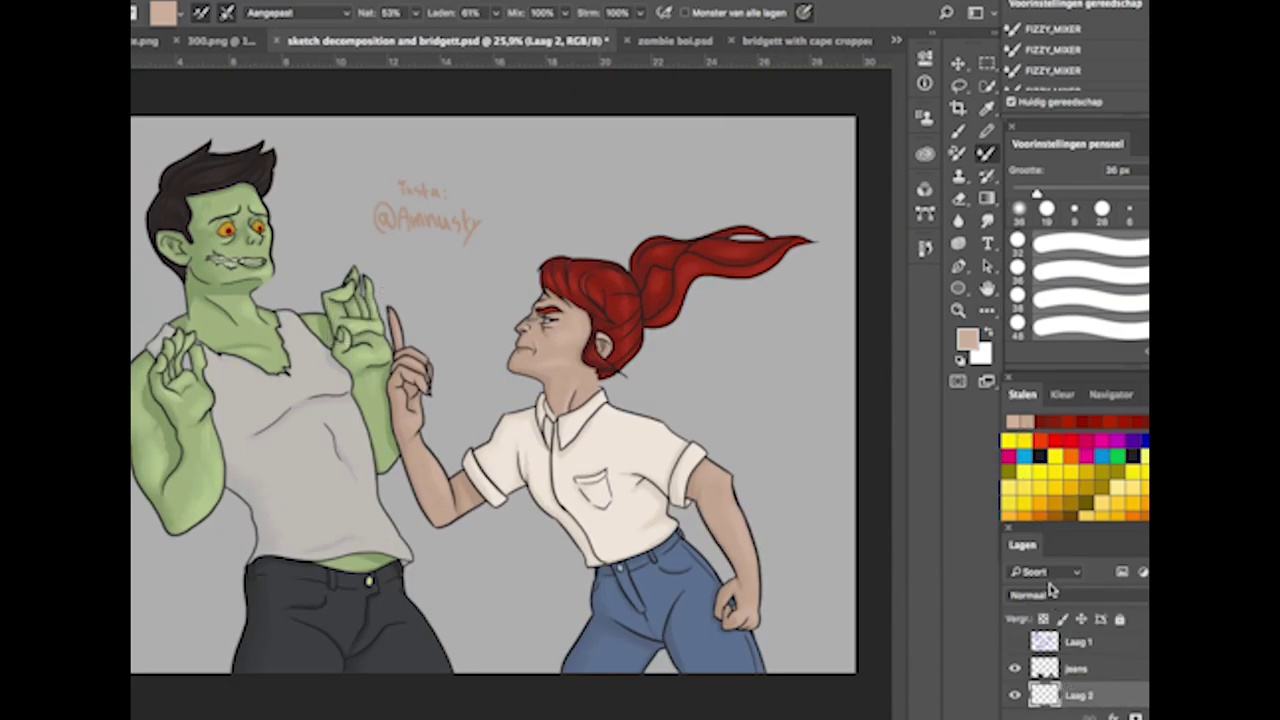
Set a yellow foreground and draw a rectangle covering the whole canvas.
{"action": "left_click", "coordinate": [1062, 394]}
{"action": "mouse_move", "coordinate": [1120, 465]}
{"action": "left_mouse_down"}
{"action": "mouse_move", "coordinate": [1138, 402]}
{"action": "mouse_move", "coordinate": [1137, 413]}
{"action": "left_mouse_up"}
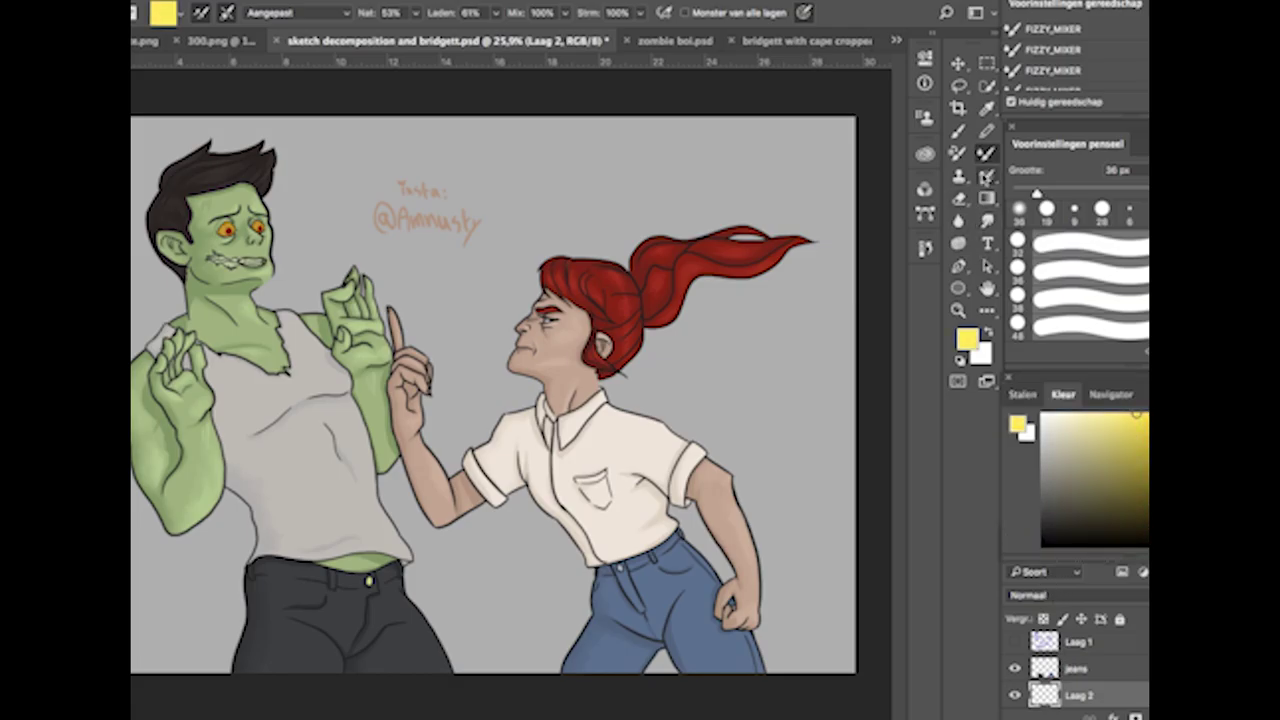
{"action": "key", "text": "u"}
{"action": "left_click_drag", "start_coordinate": [132, 112], "coordinate": [857, 671]}
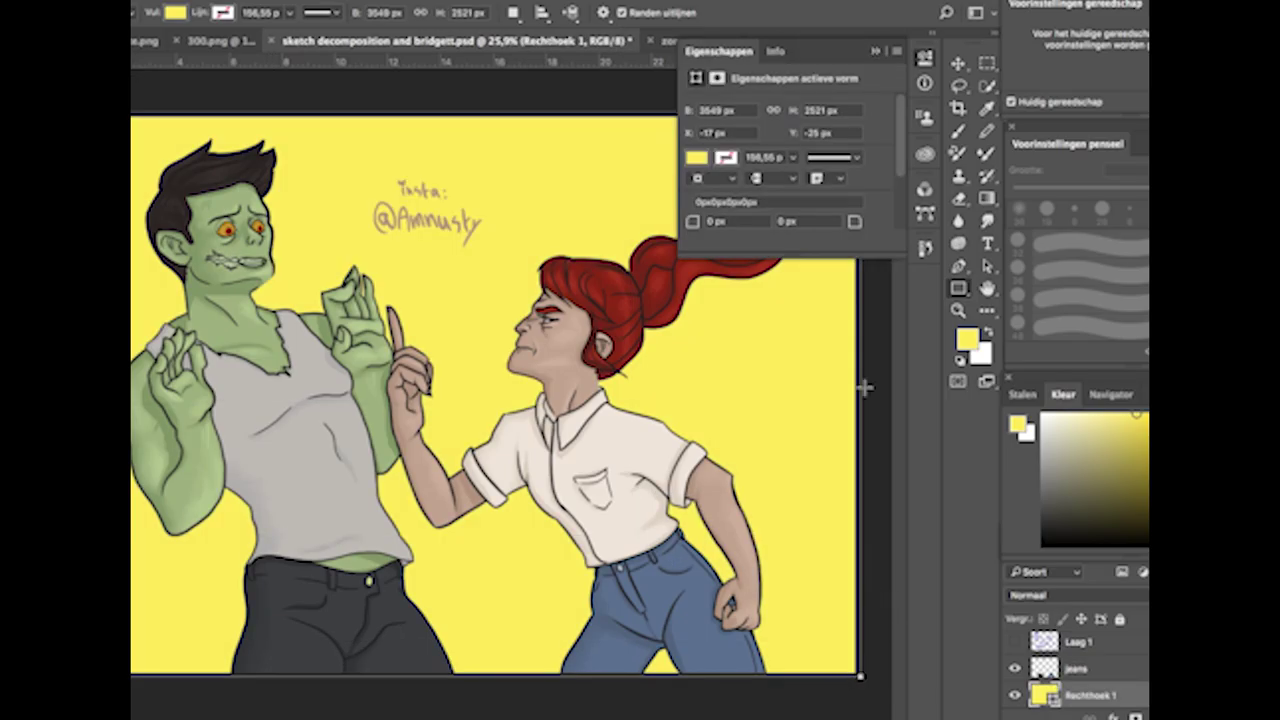
Set the rectangle's fill to a custom muted light green, #abdb73.
{"action": "left_click", "coordinate": [696, 157]}
{"action": "left_click", "coordinate": [865, 190]}
{"action": "left_click_drag", "start_coordinate": [305, 216], "coordinate": [324, 241]}
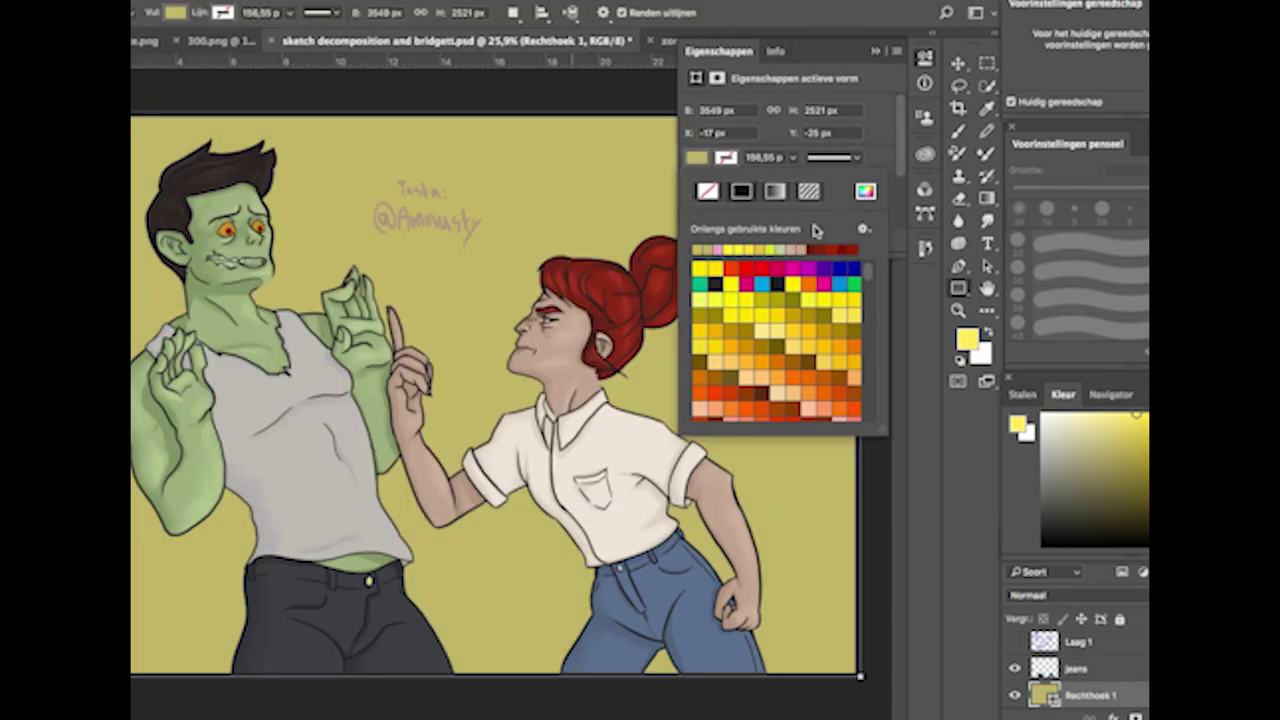
{"action": "left_click", "coordinate": [572, 190]}
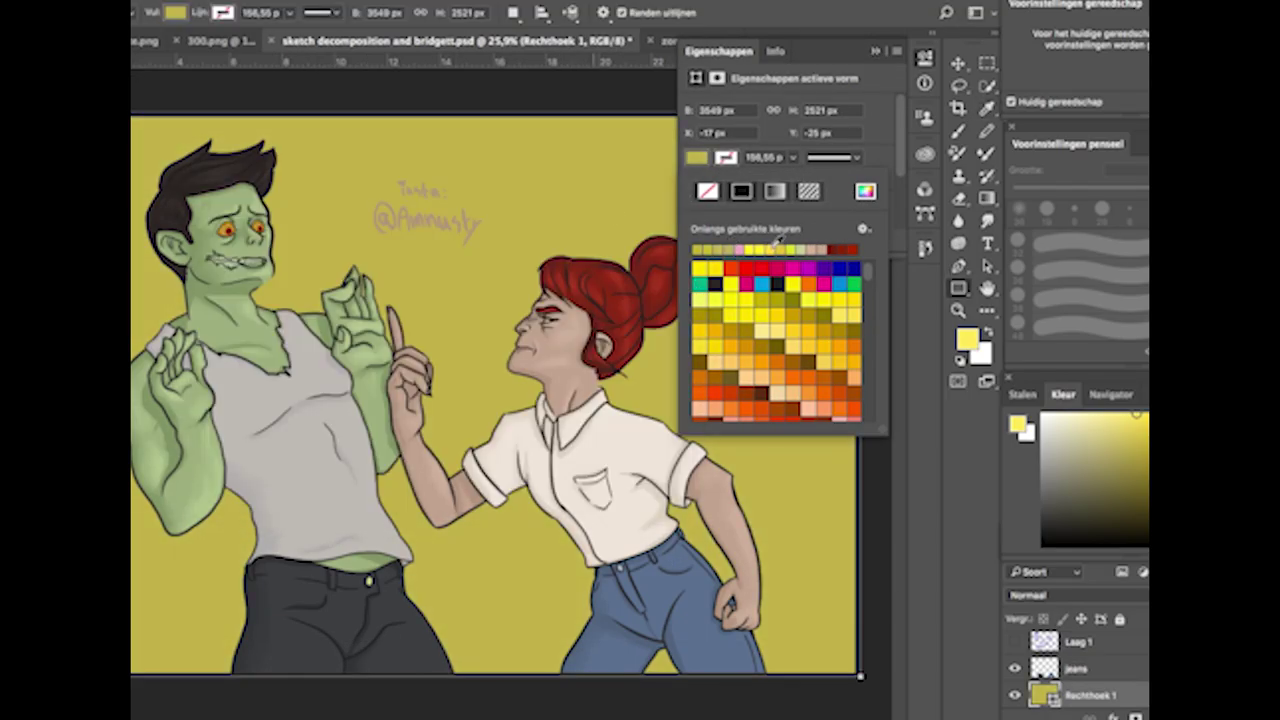
{"action": "left_click", "coordinate": [875, 50]}
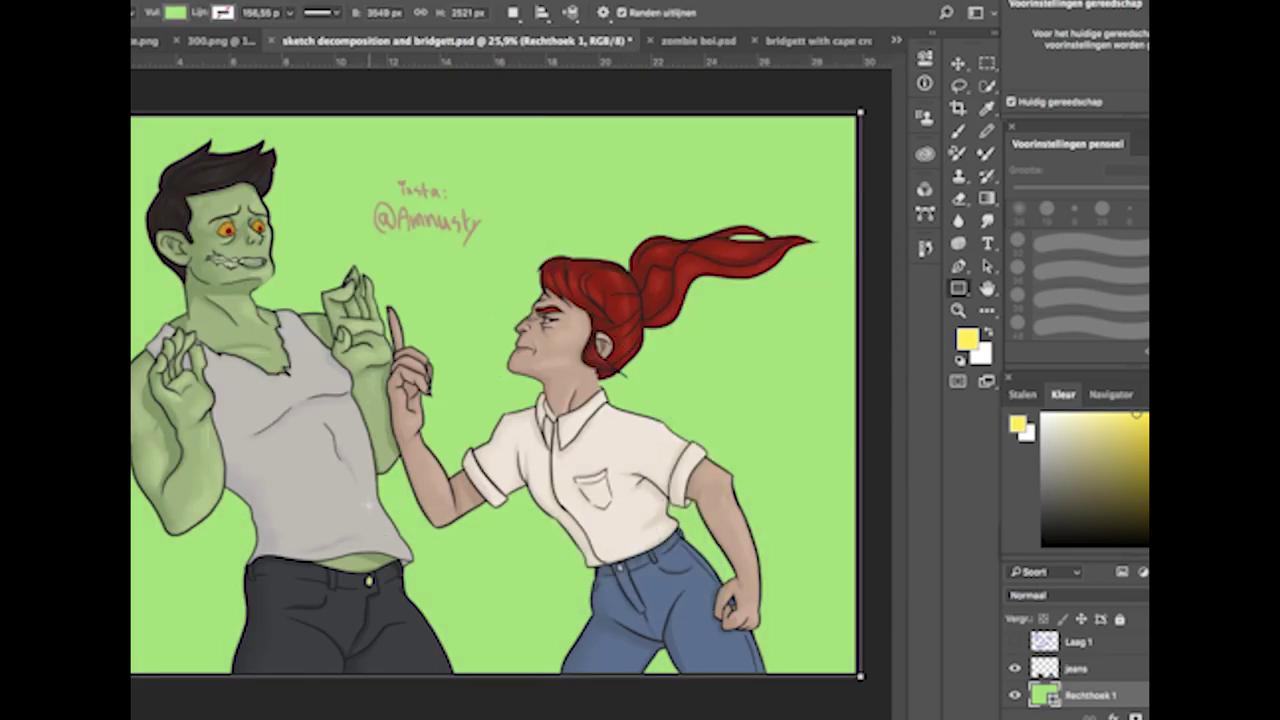
On the jeans layer, load a striped textured brush preset enlarged to 373 px.
{"action": "left_click", "coordinate": [1093, 668]}
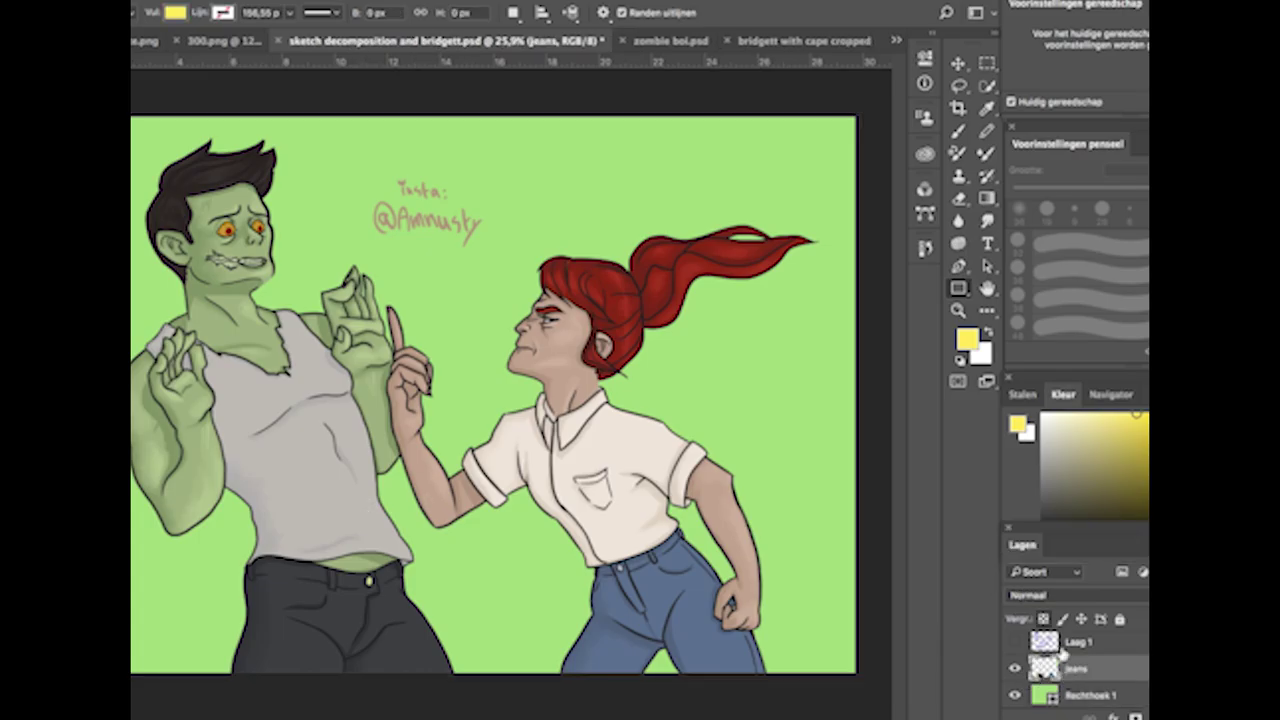
{"action": "key", "text": "b"}
{"action": "key", "text": "d"}
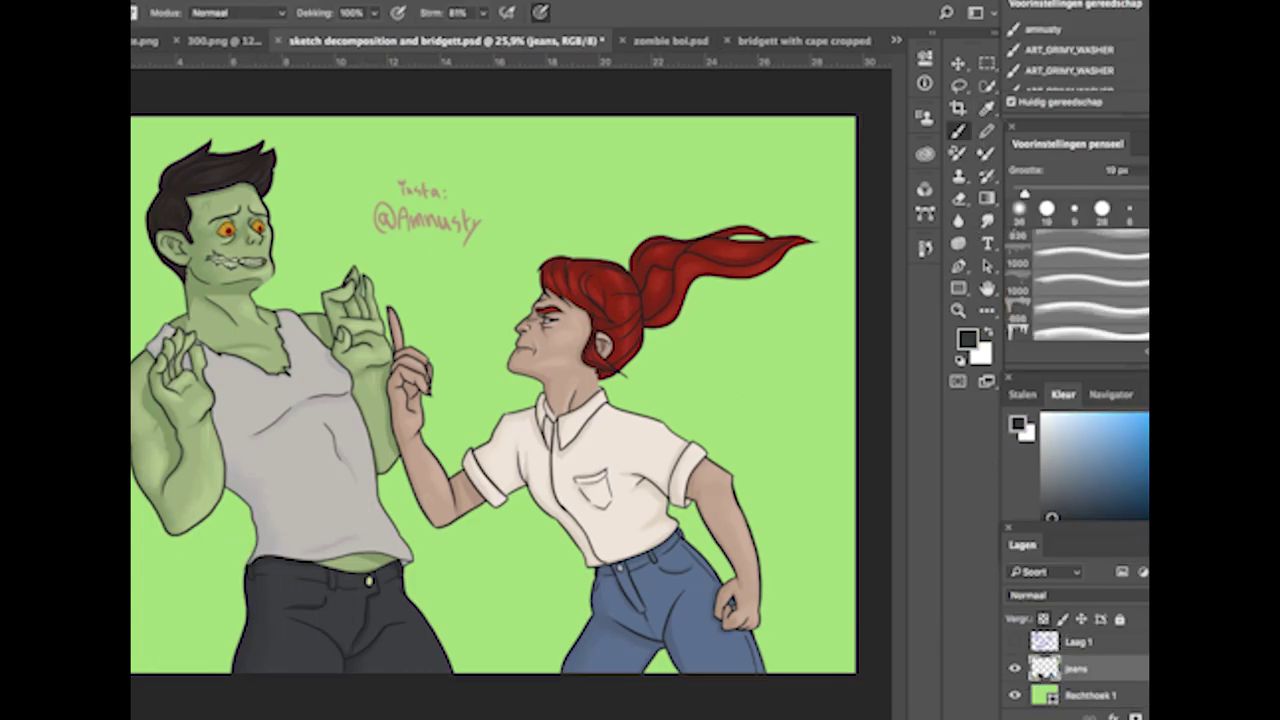
{"action": "scroll", "coordinate": [1090, 290], "scroll_direction": "down", "scroll_amount": 2}
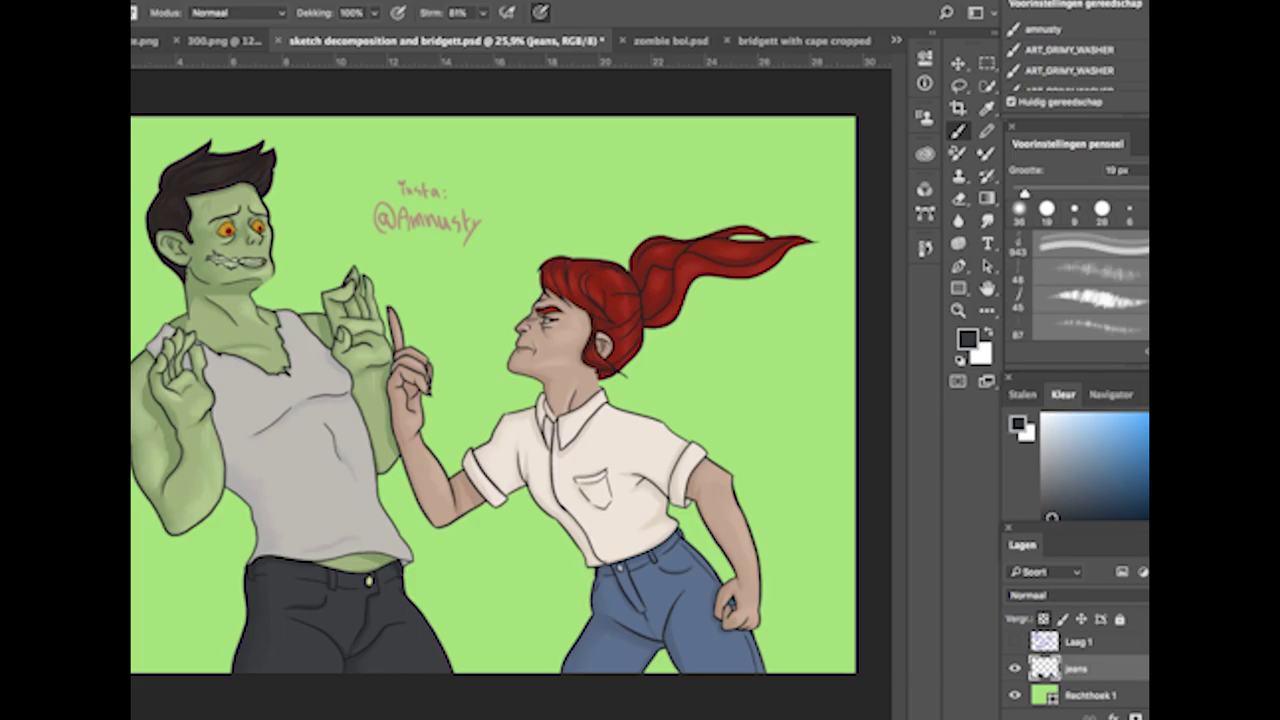
{"action": "scroll", "coordinate": [1090, 280], "scroll_direction": "down", "scroll_amount": 3}
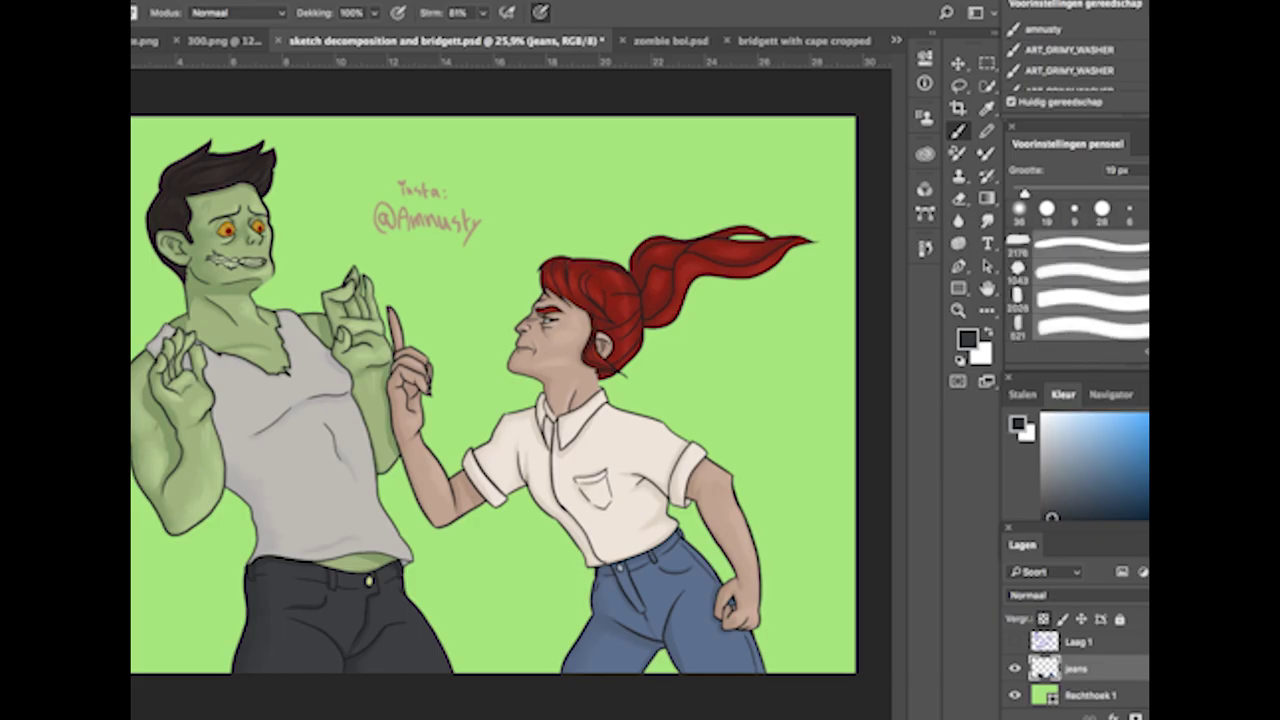
{"action": "left_click", "coordinate": [1085, 265]}
{"action": "left_click_drag", "start_coordinate": [1122, 196], "coordinate": [1130, 194]}
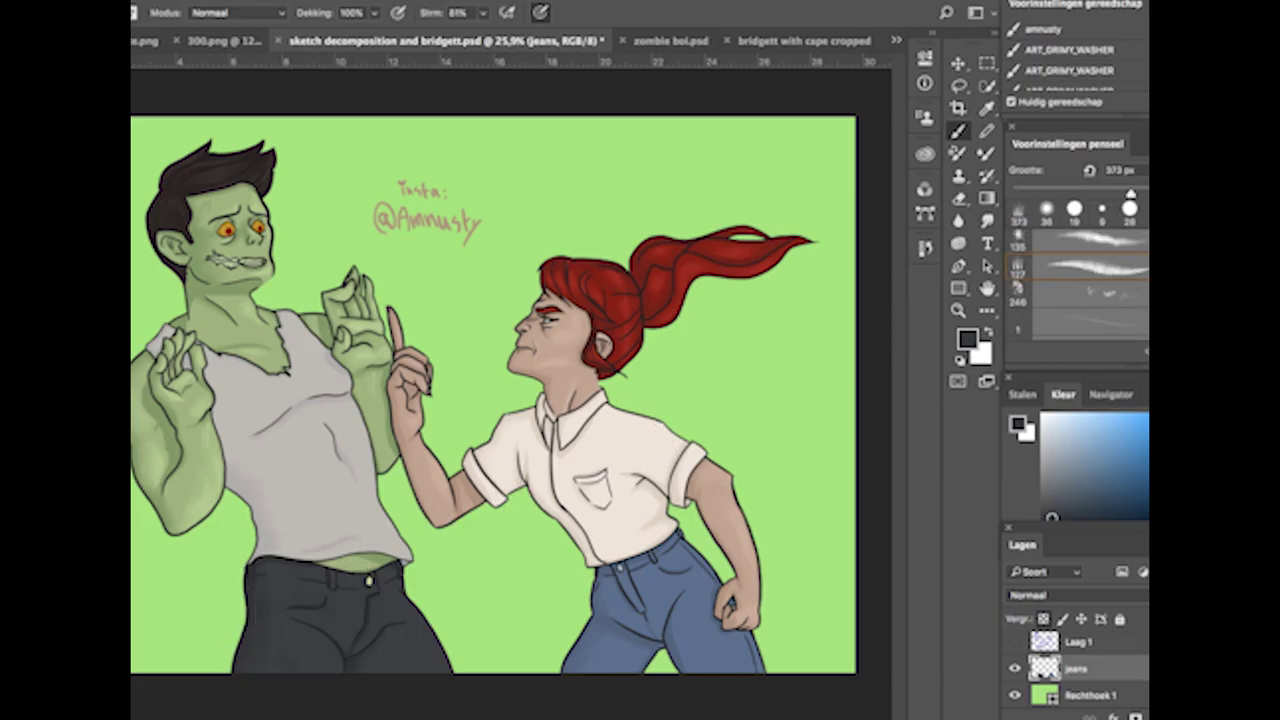
Stamp pinstripe texture onto the jeans at 51% brush opacity.
{"action": "left_click", "coordinate": [200, 615]}
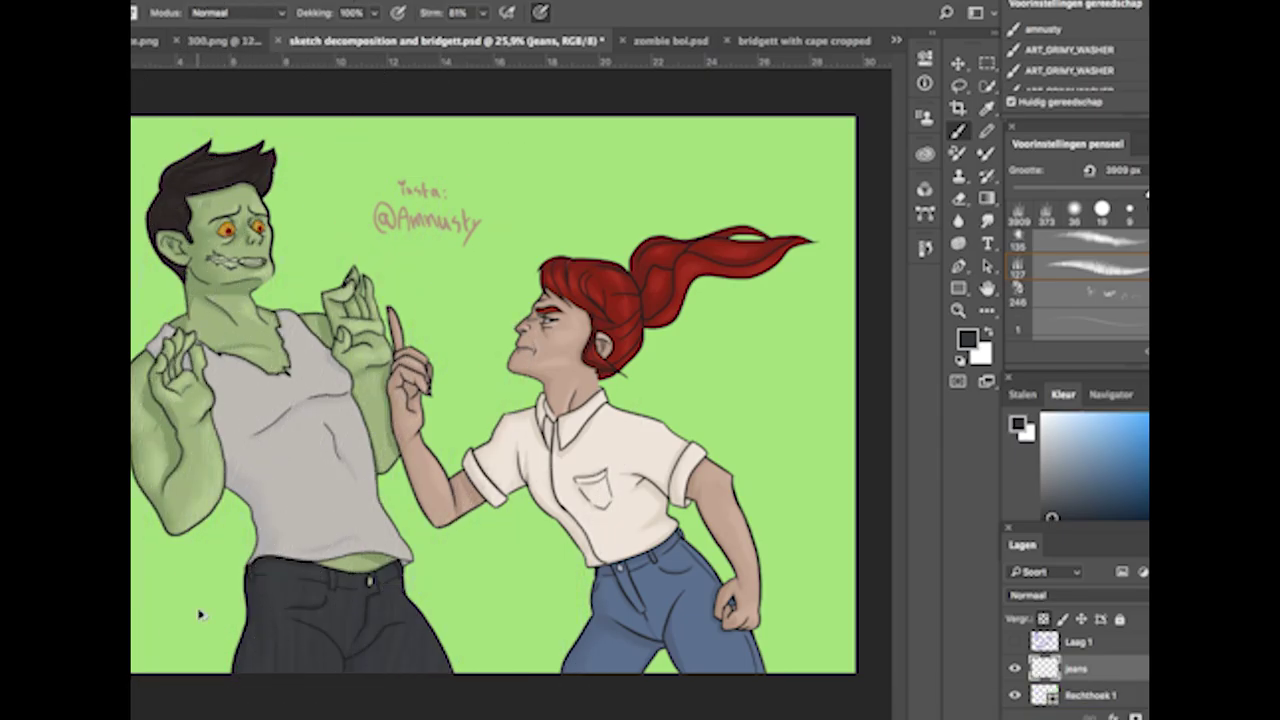
{"action": "key", "text": "5"}
{"action": "key", "text": "1"}
{"action": "left_click", "coordinate": [330, 640]}
{"action": "key", "text": "i"}
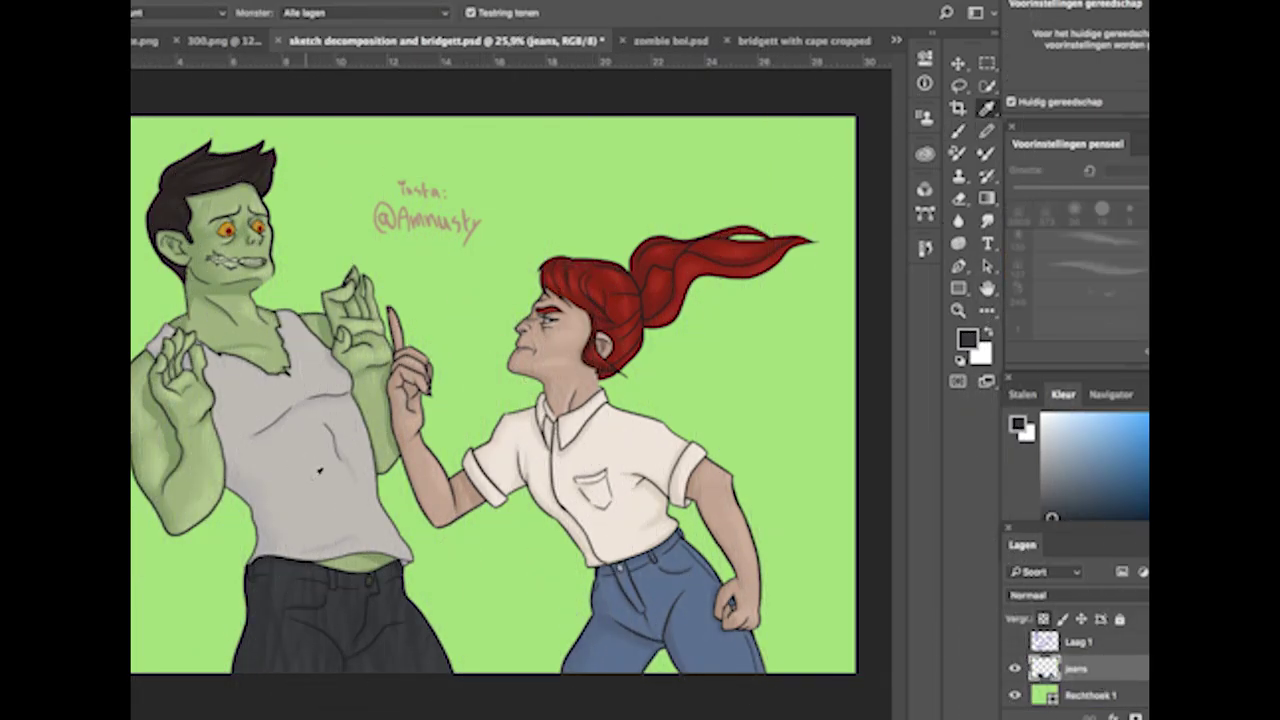
{"action": "key", "text": "b"}
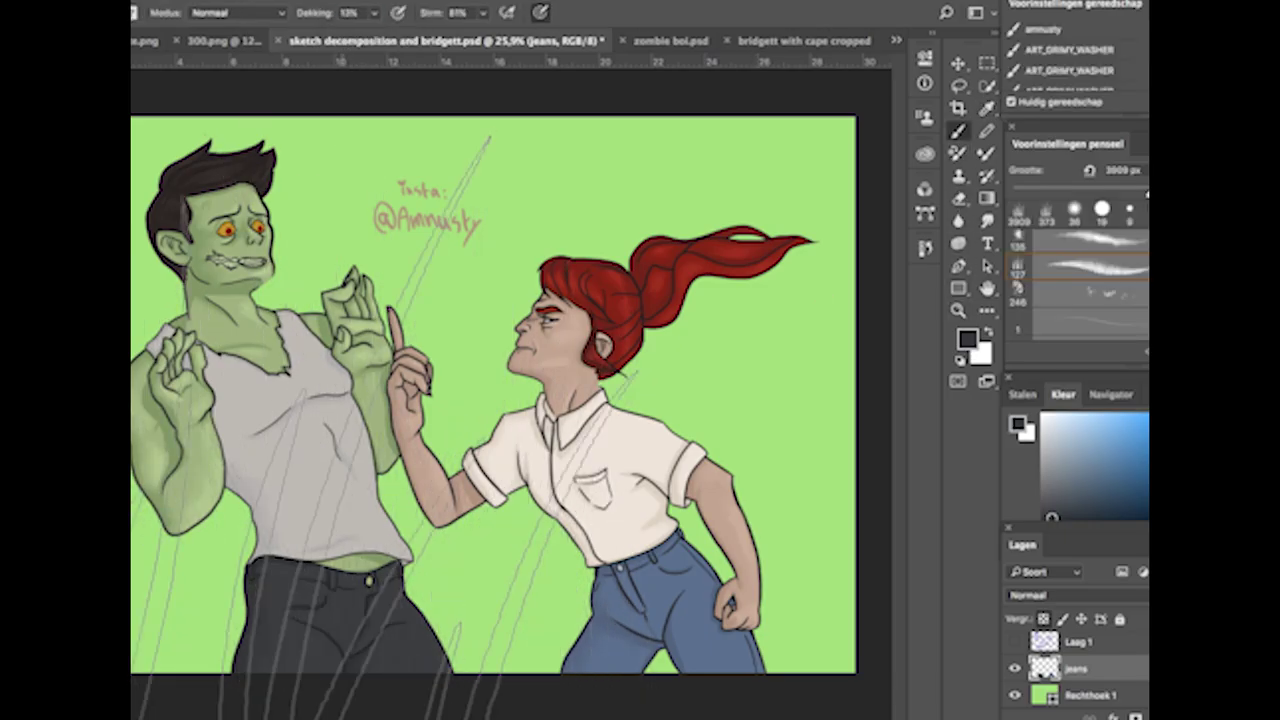
Sample a light grey from the canvas as the new foreground colour.
{"action": "key", "text": "i"}
{"action": "left_click", "coordinate": [297, 377]}
{"action": "left_click", "coordinate": [966, 340]}
{"action": "key", "text": "Return"}
{"action": "key", "text": "b"}
{"action": "key", "text": "alt+bracketright"}
{"action": "key", "text": "alt+bracketright"}
{"action": "key", "text": "alt+bracketright"}
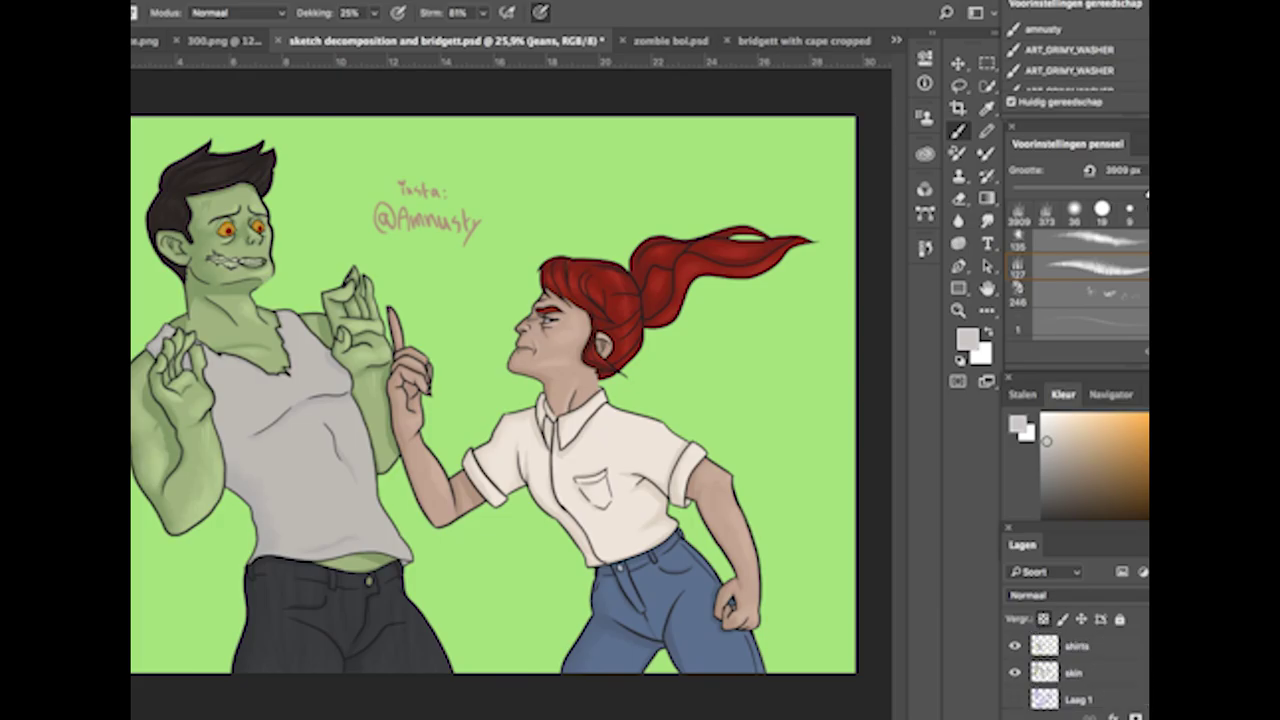